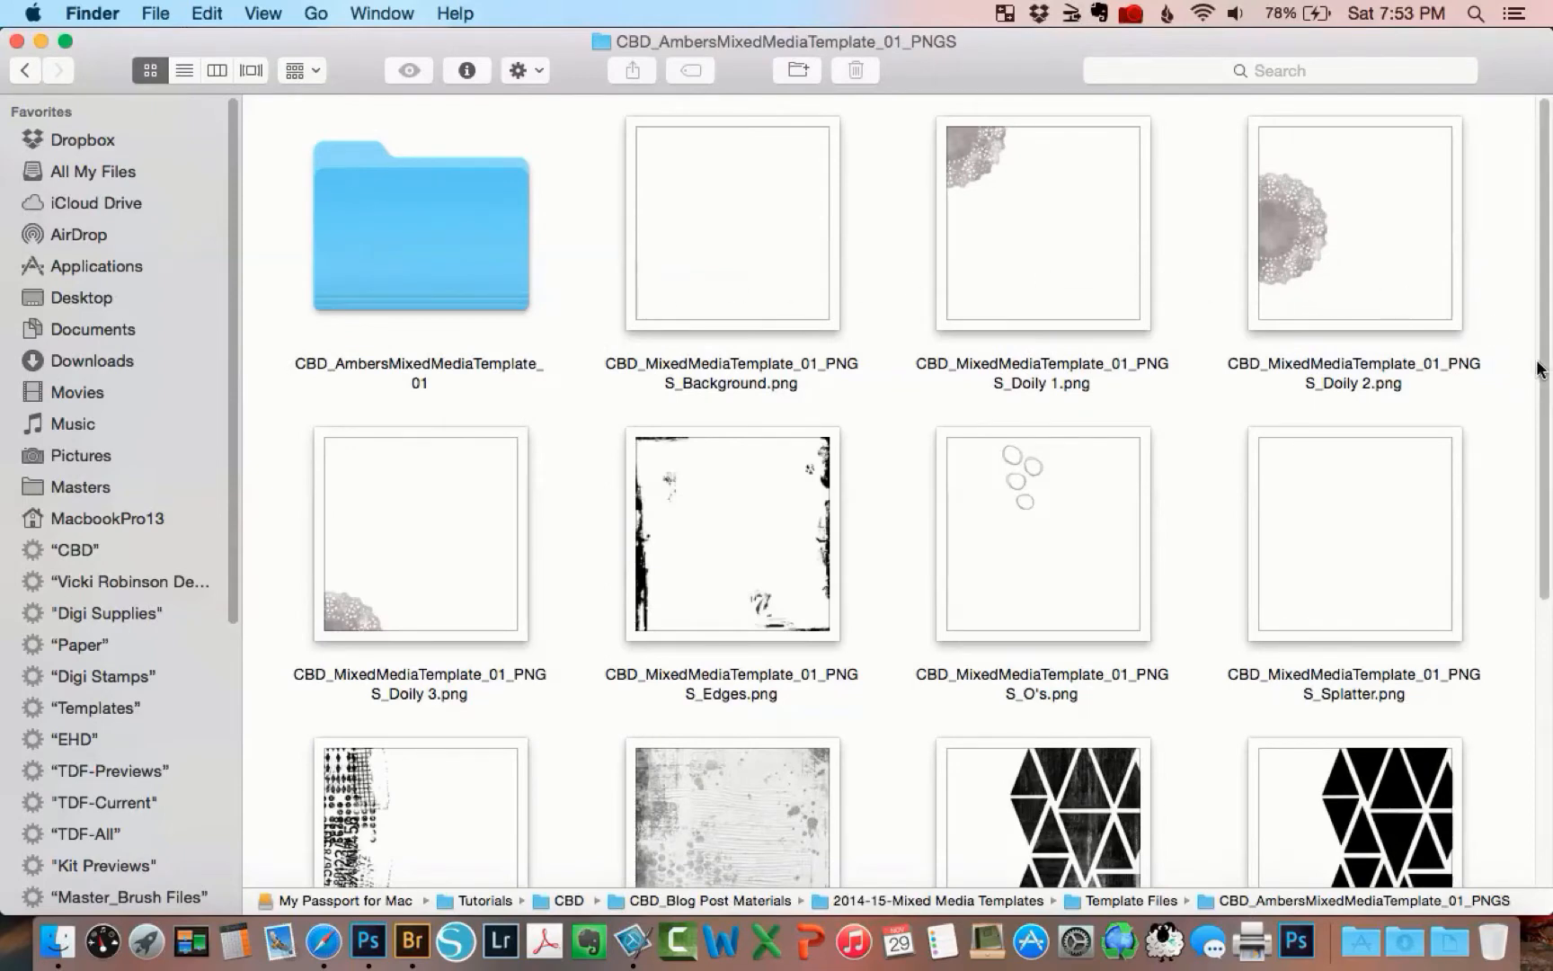
Step: Look through the Template_01 PNG files, preview CBD_AmbersMixedMediaTemplate_01.psd in its subfolder, and return to the Template Files folder
{"action": "left_click_drag", "start_coordinate": [1542, 361], "coordinate": [1535, 664]}
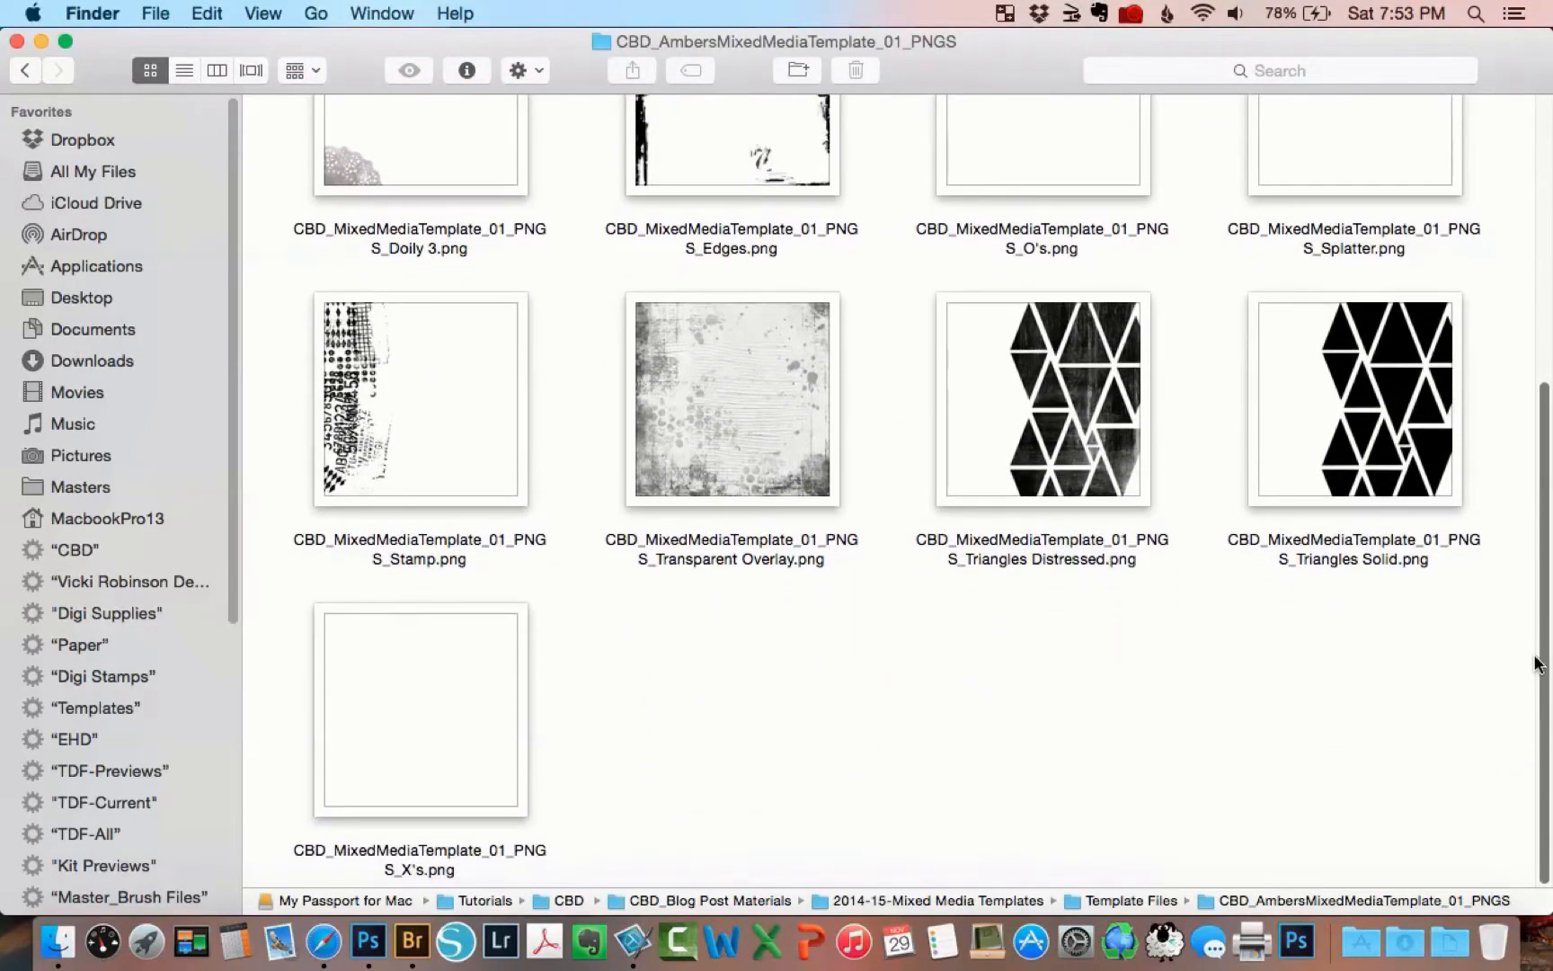
{"action": "scroll", "coordinate": [1548, 648], "scroll_direction": "up", "scroll_amount": 10}
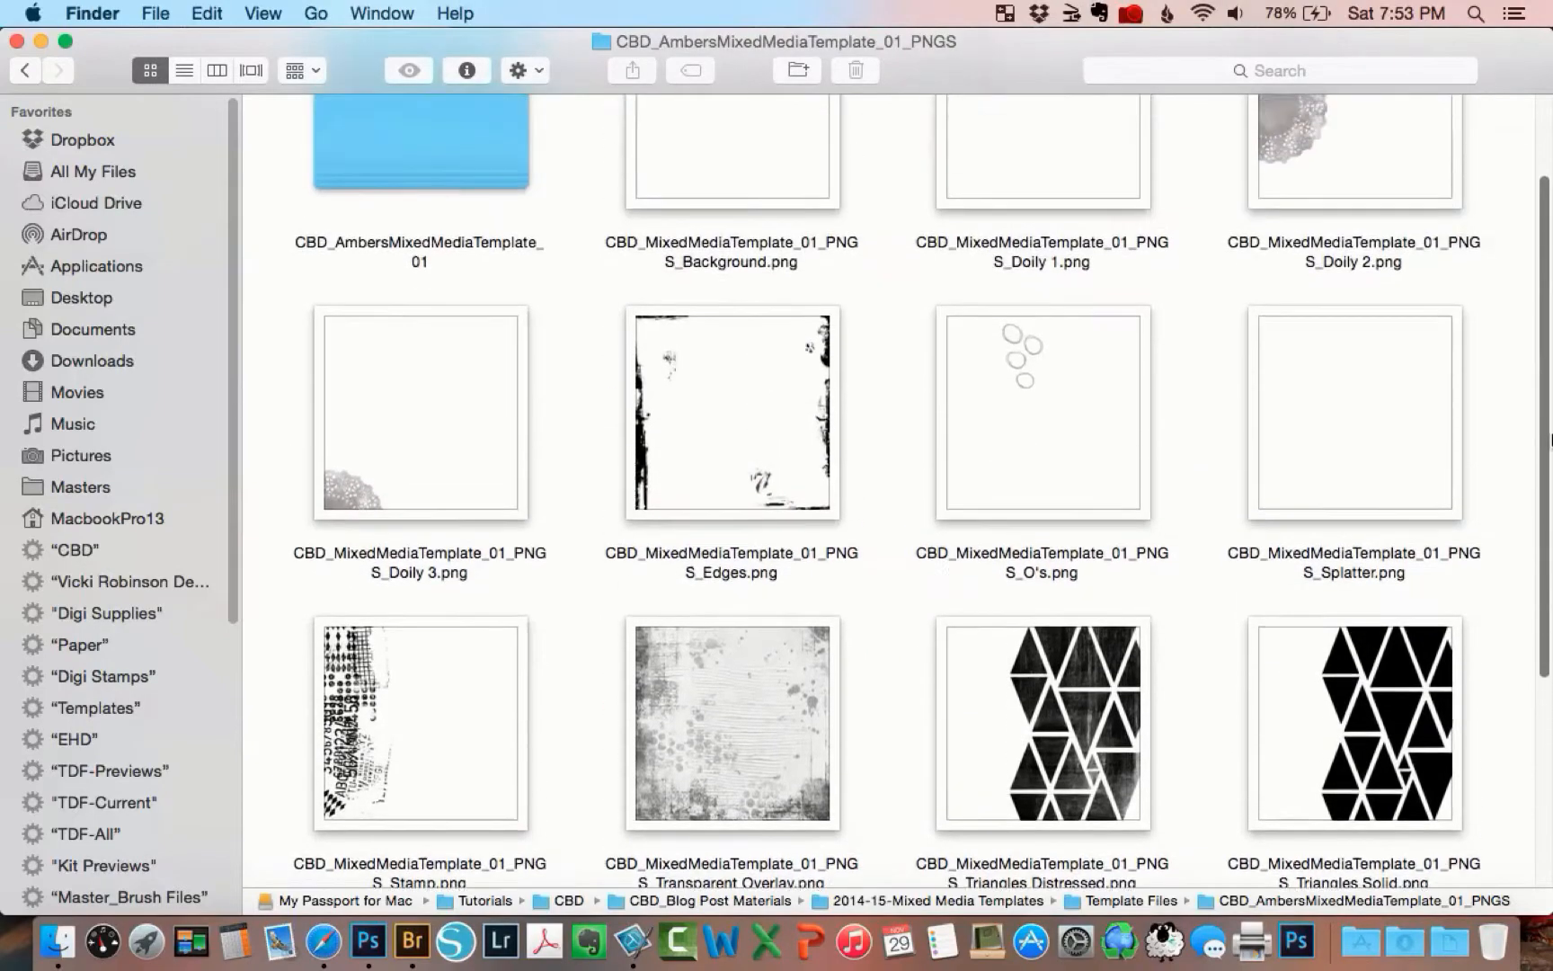
{"action": "double_click", "coordinate": [540, 248]}
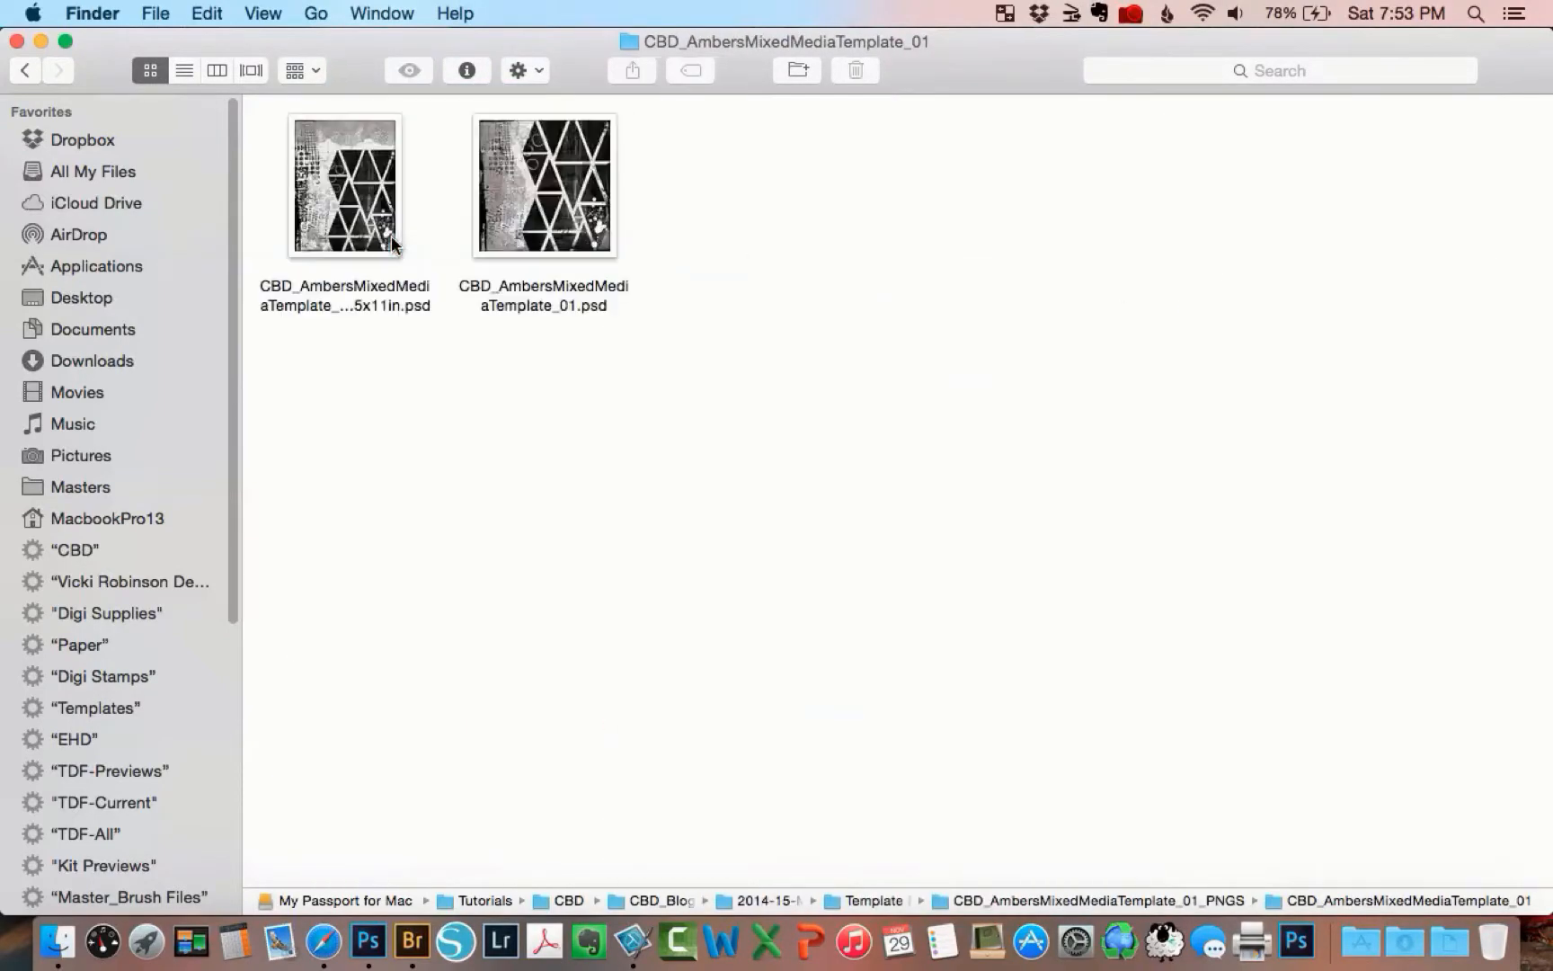
{"action": "left_click", "coordinate": [566, 238]}
{"action": "key", "text": "space"}
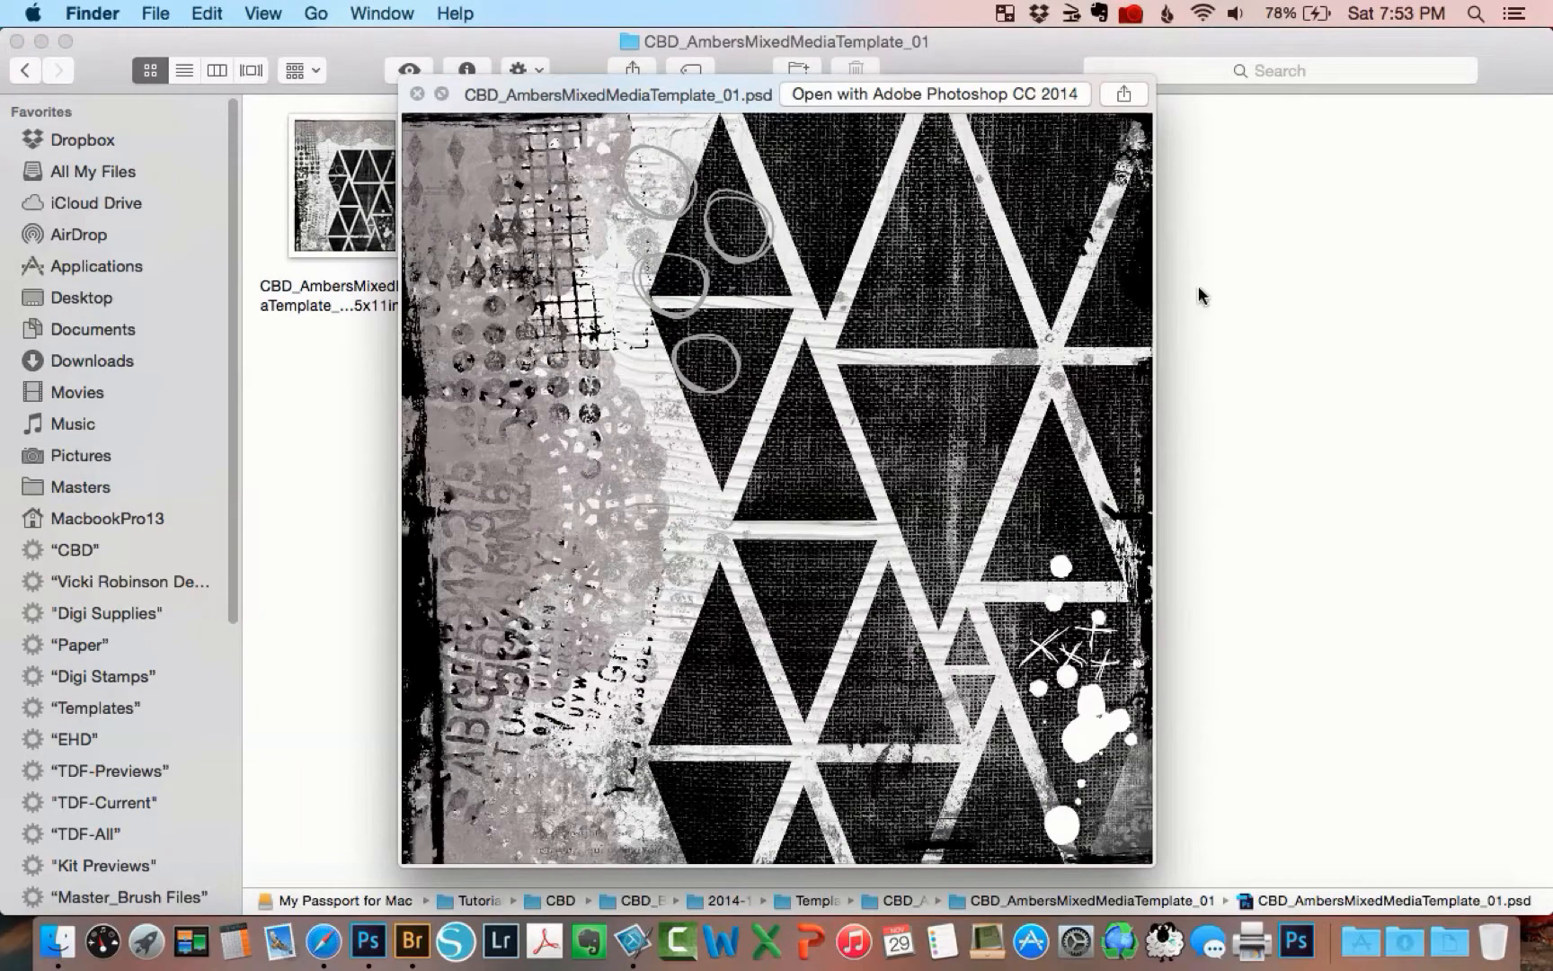
{"action": "key", "text": "space"}
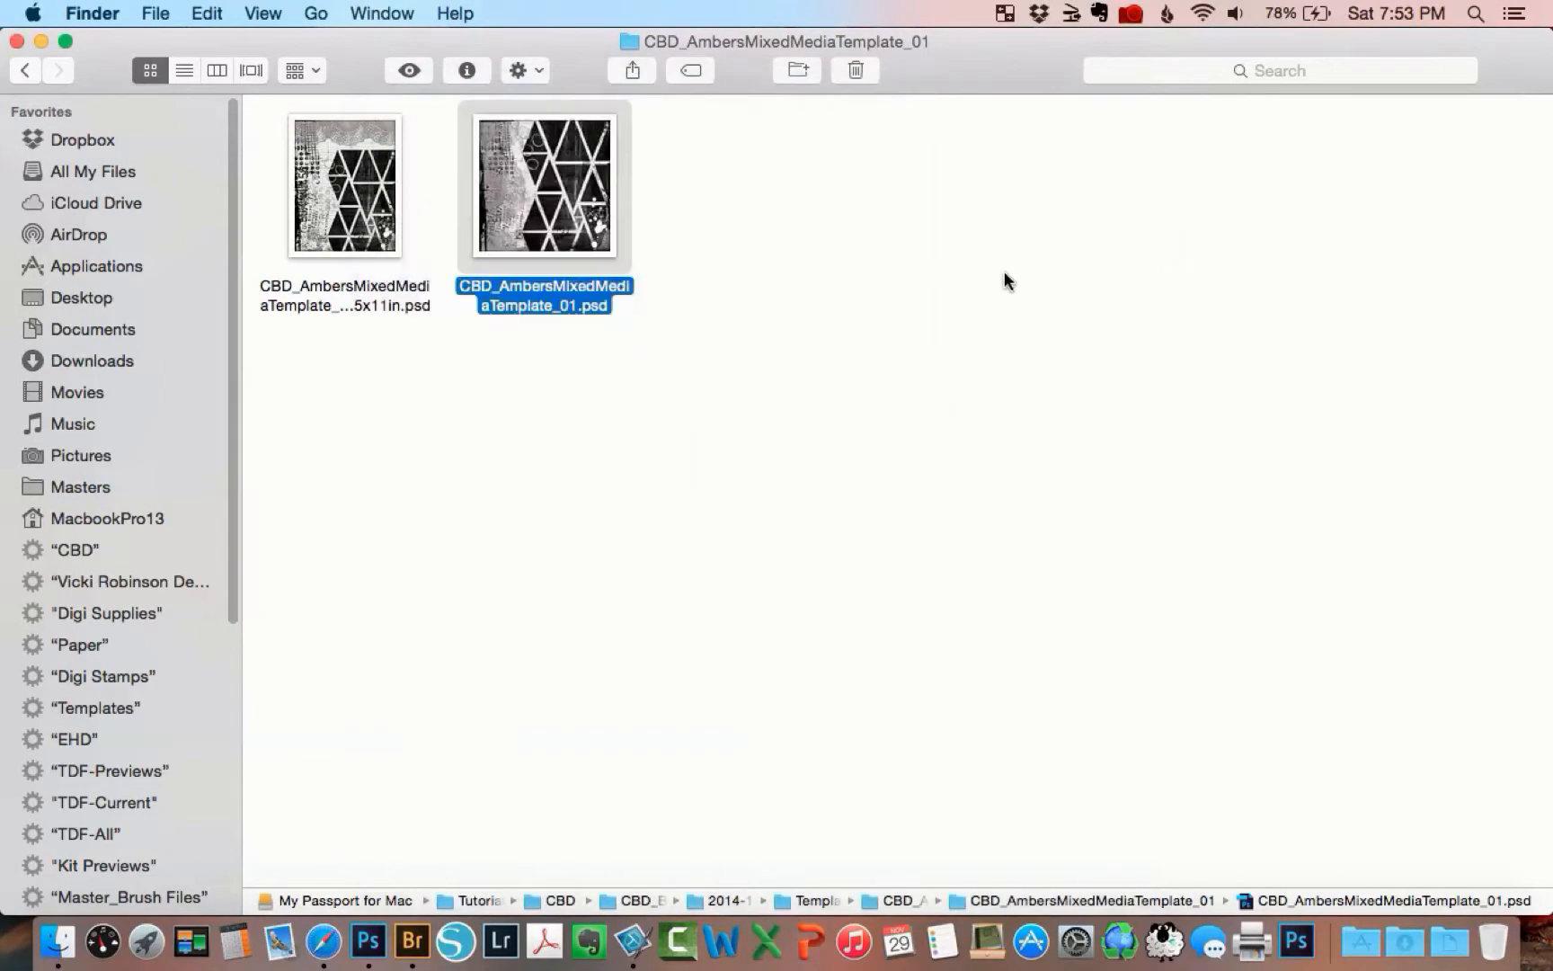
{"action": "left_click", "coordinate": [24, 72]}
{"action": "left_click", "coordinate": [25, 72]}
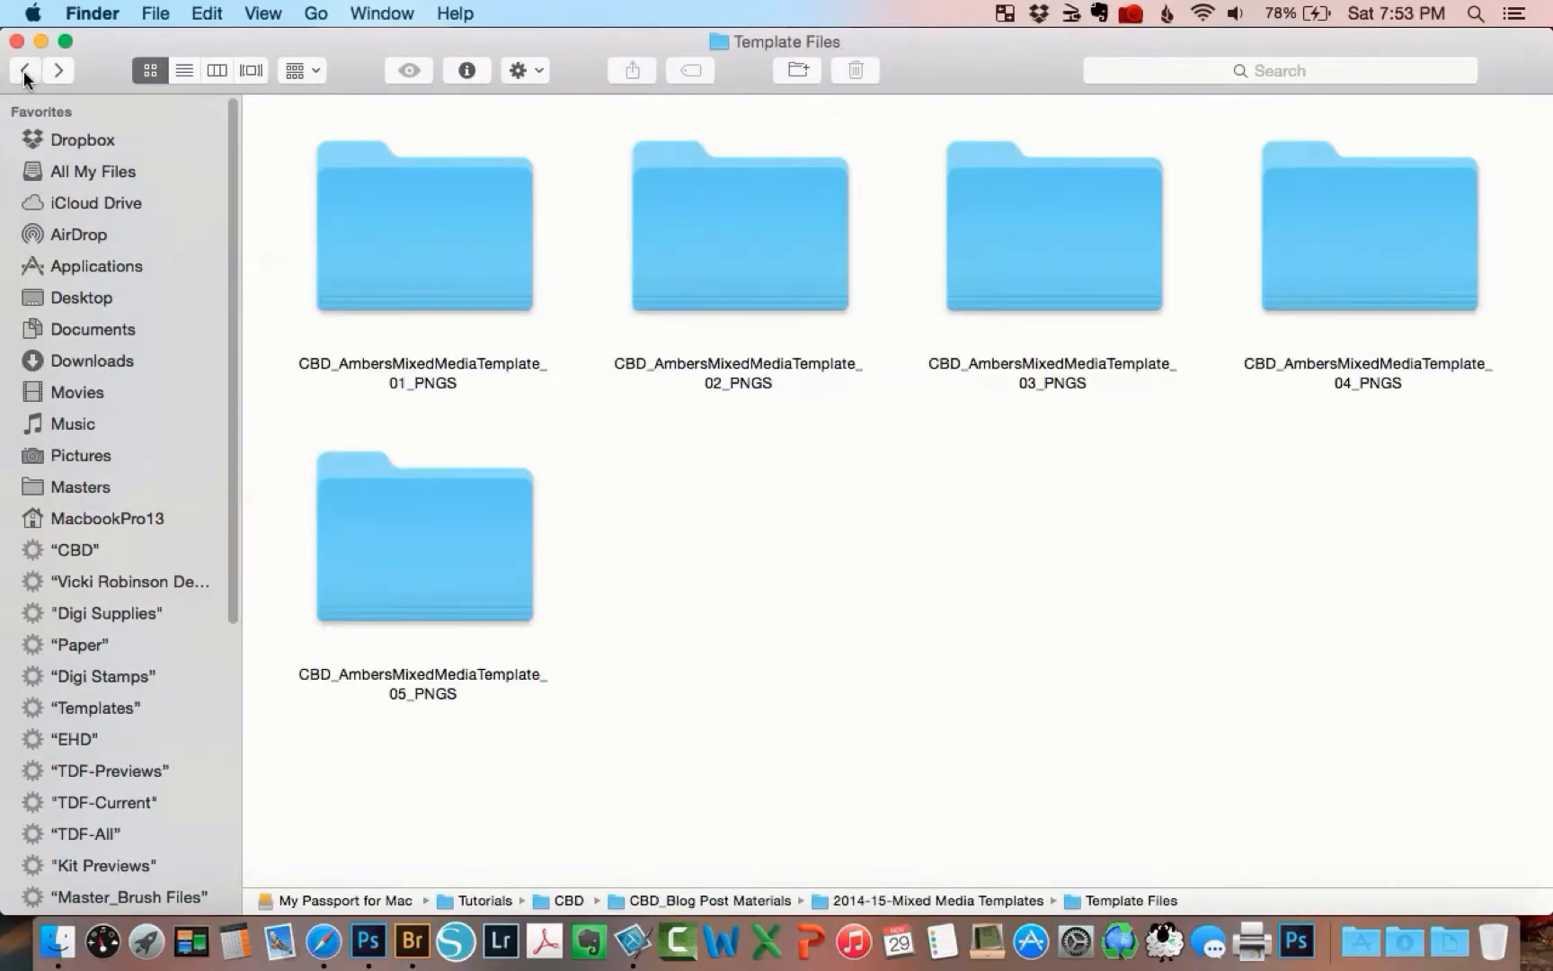
Step: Look through the CBD_AmbersMixedMediaTemplate_02_PNGS folder and preview CBD_AmbersMixedMediaTemplate_02.psd, then go back to Template Files
{"action": "double_click", "coordinate": [729, 240]}
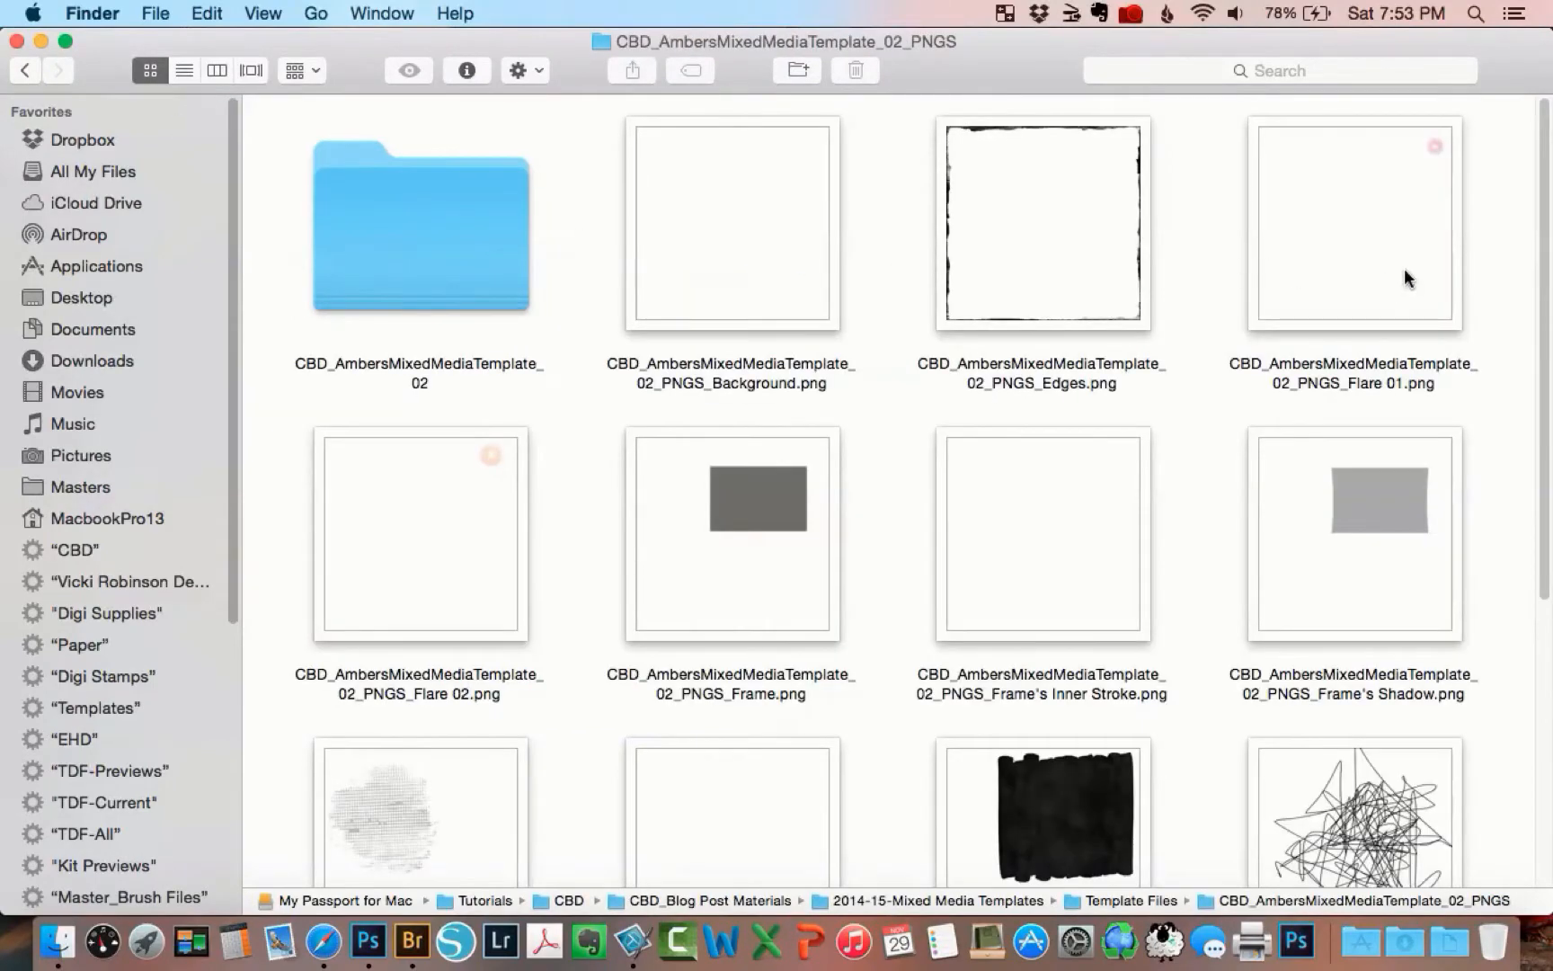
{"action": "left_click_drag", "start_coordinate": [1541, 297], "coordinate": [1526, 582]}
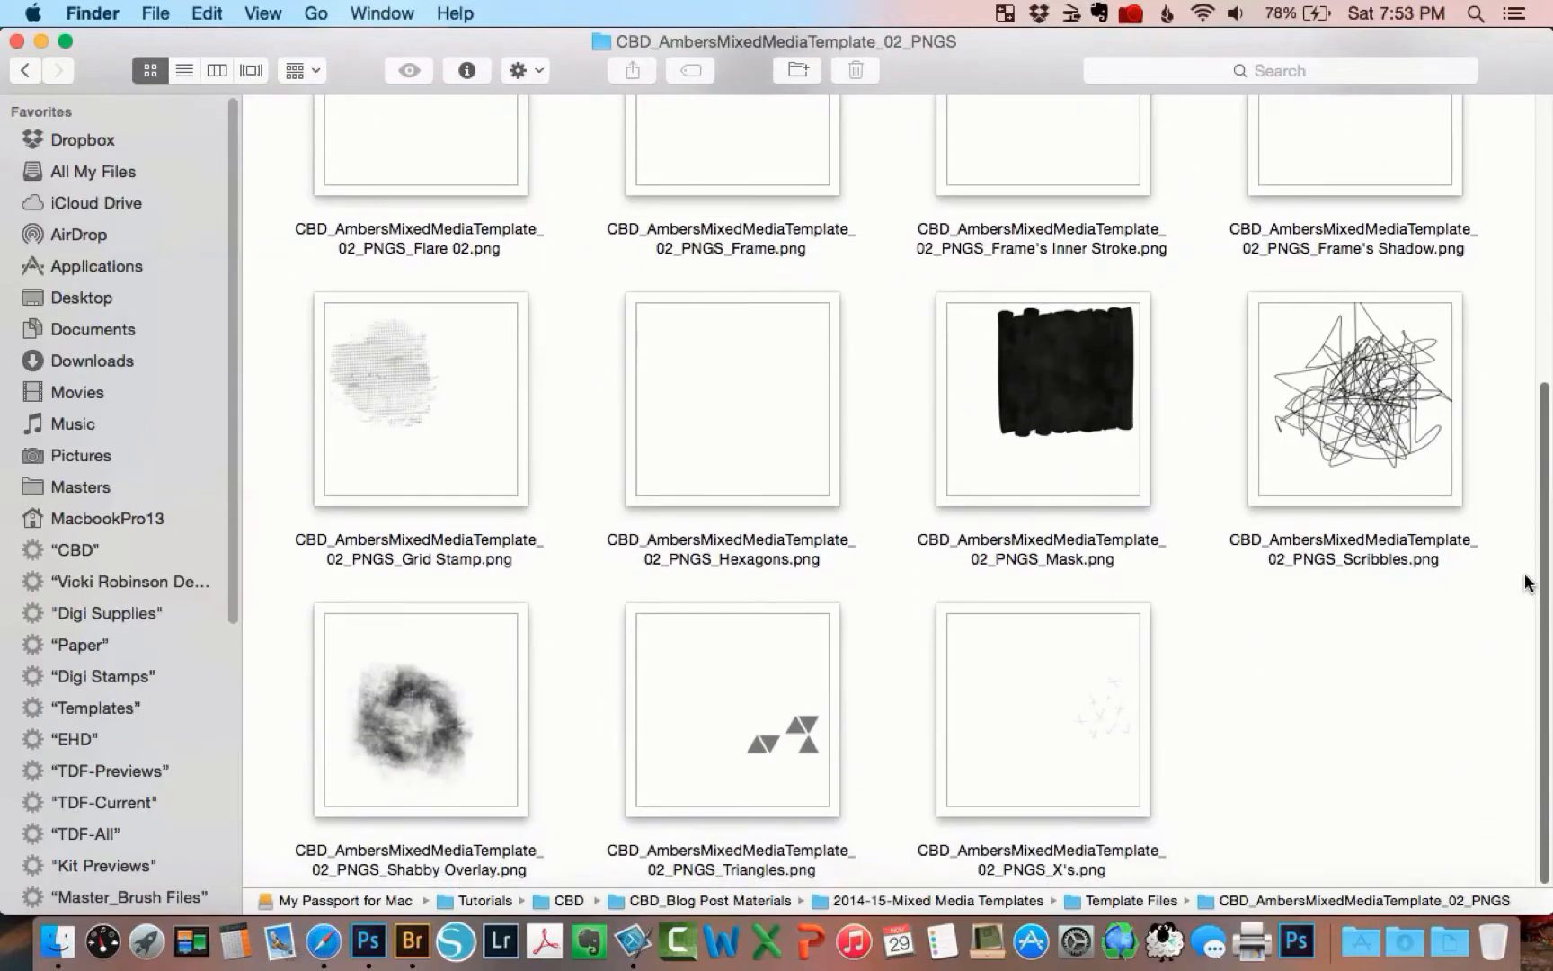
{"action": "scroll", "coordinate": [1540, 567], "scroll_direction": "up", "scroll_amount": 10}
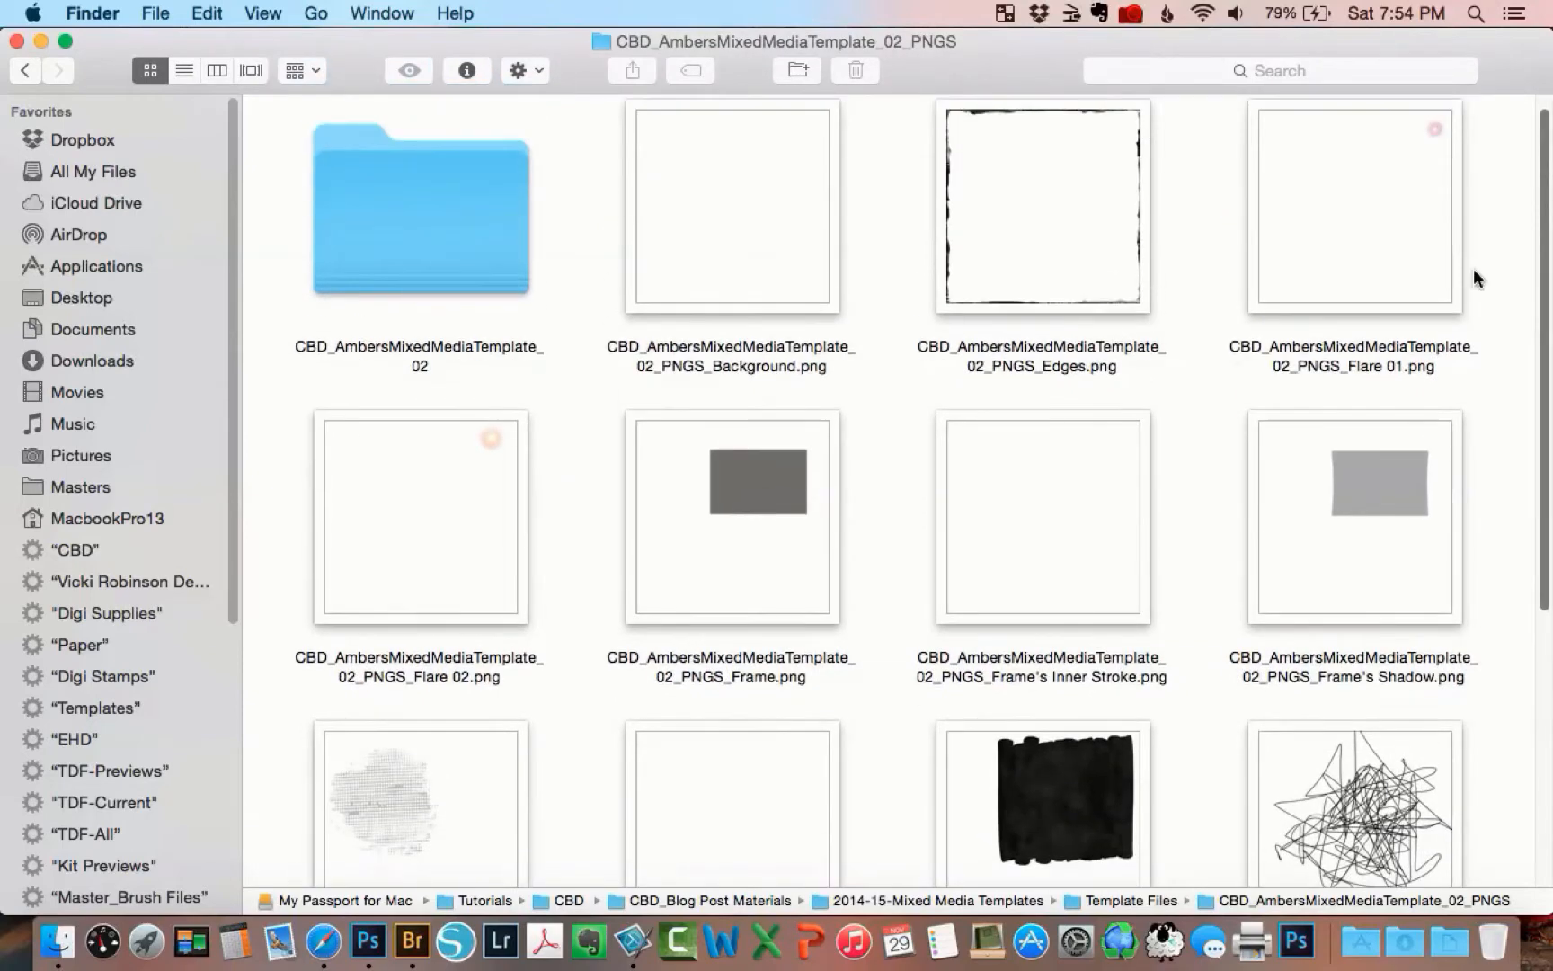
{"action": "double_click", "coordinate": [441, 208]}
{"action": "left_click", "coordinate": [385, 205]}
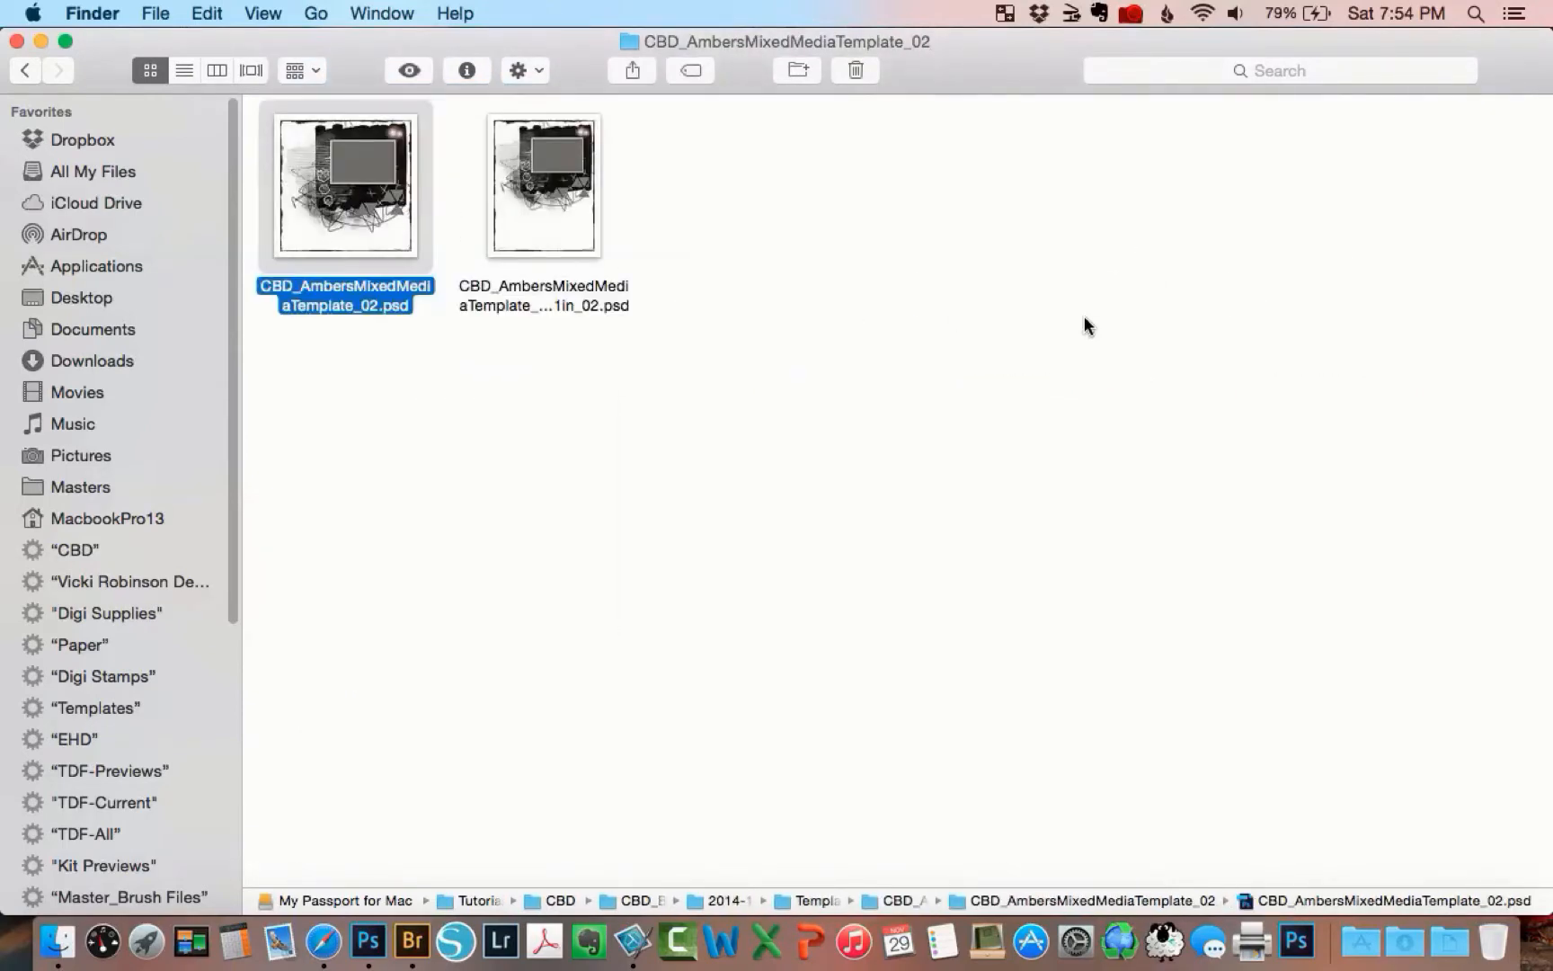
{"action": "key", "text": "space"}
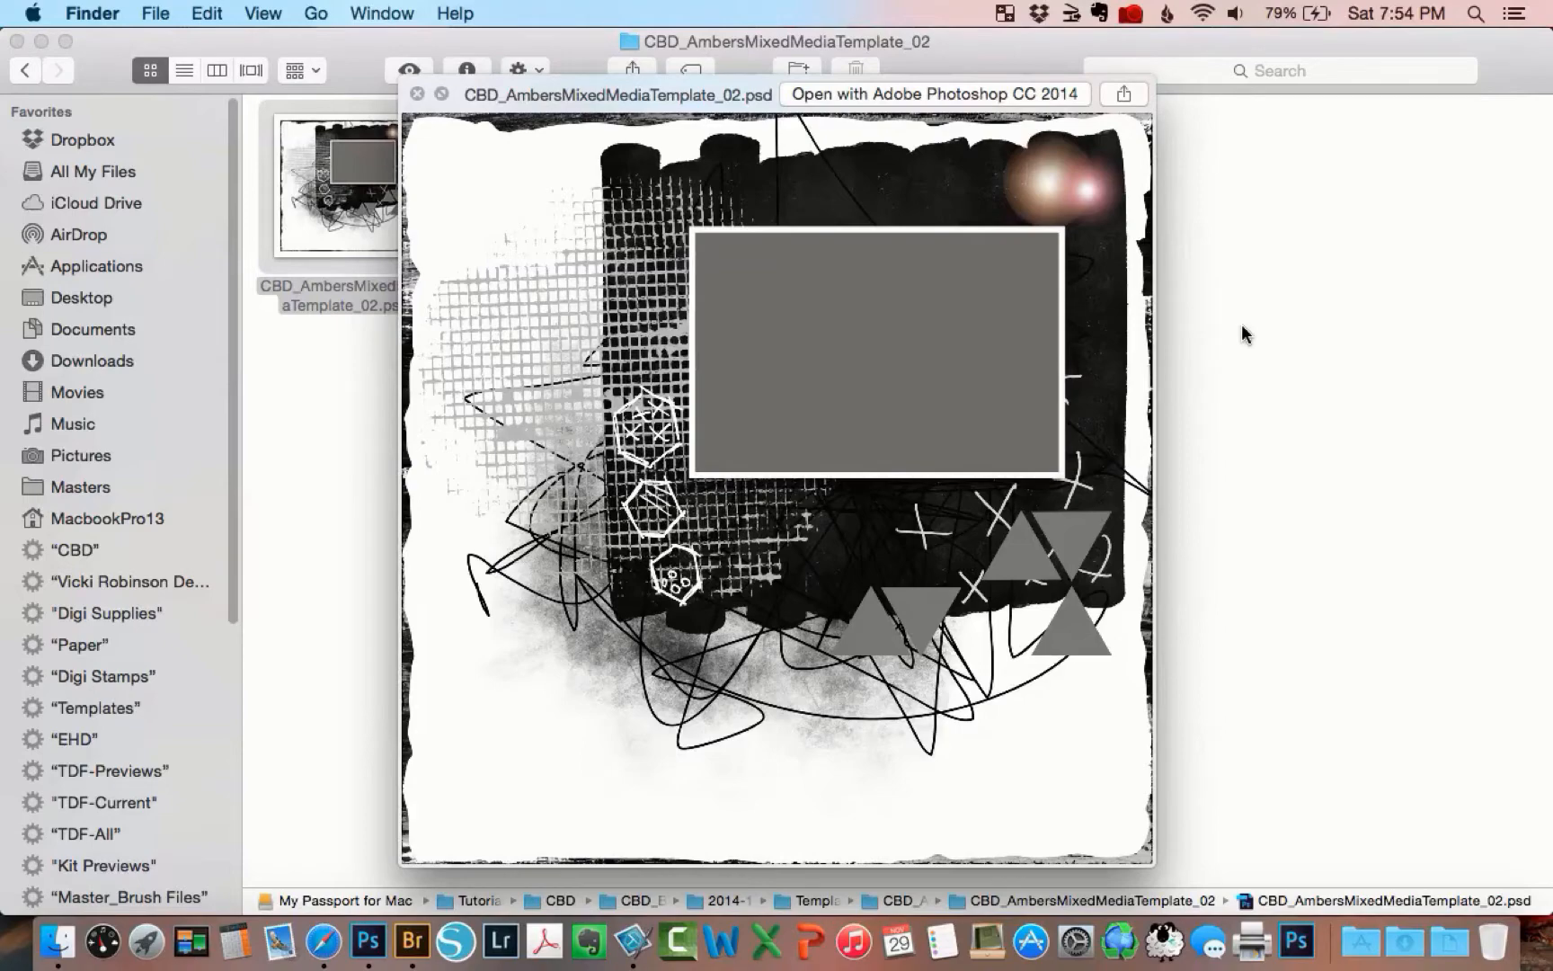
{"action": "key", "text": "space"}
{"action": "left_click", "coordinate": [29, 76]}
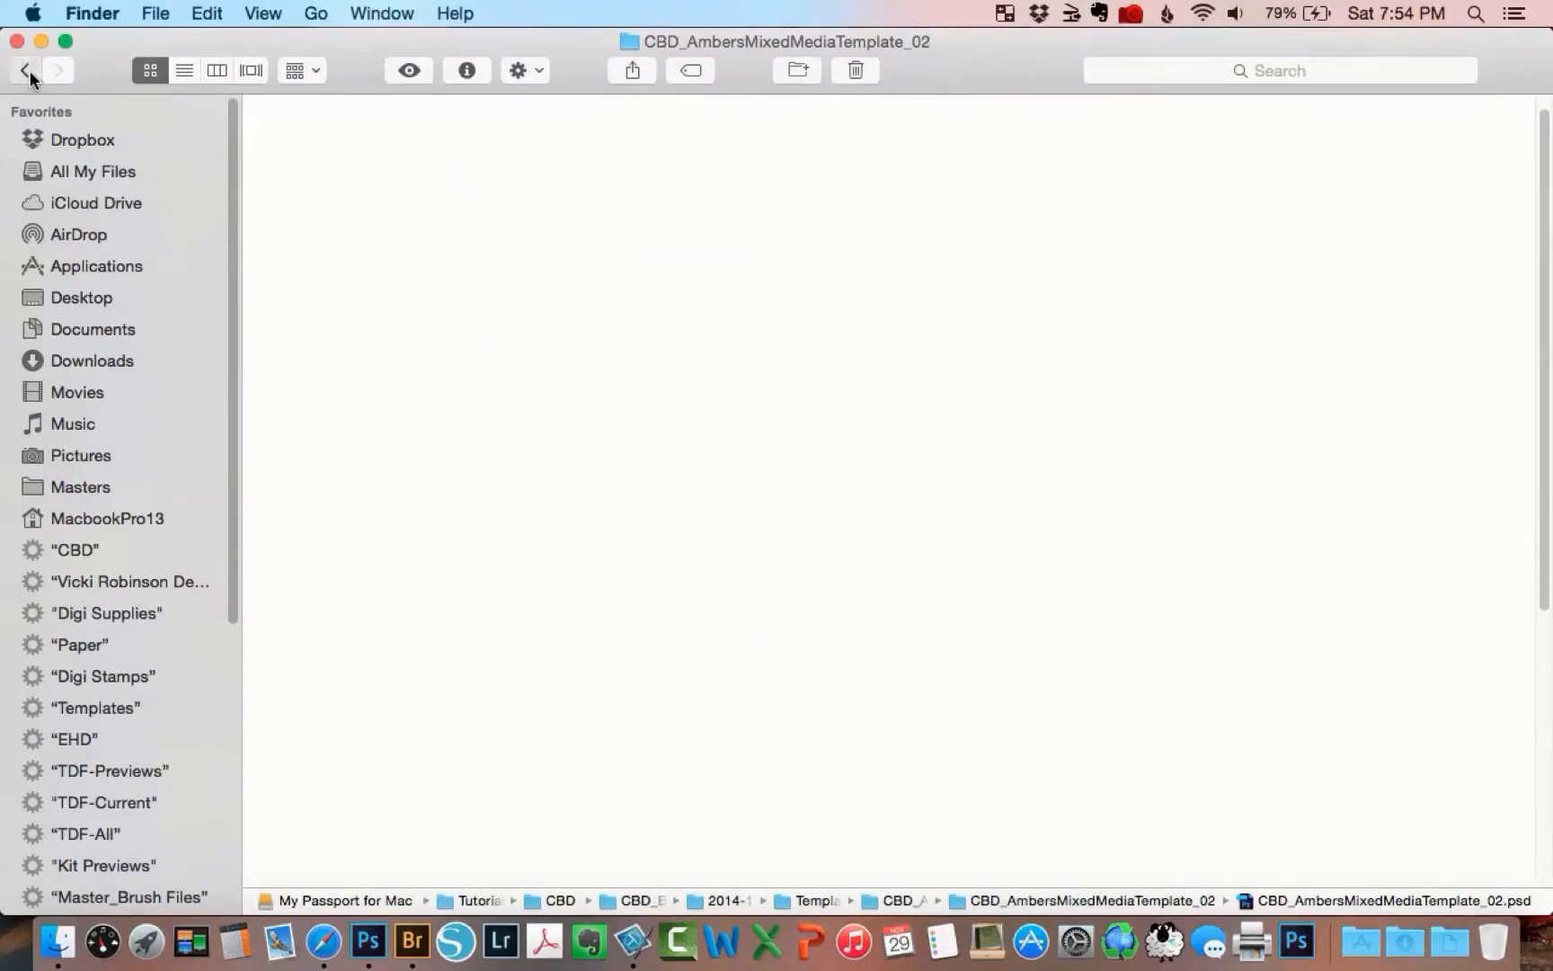
Step: Look at the CBD_AmbersMixedMediaTemplate_03_PNGS files, preview CBD_AmbersMixedMediaTemplate_03.psd in its subfolder, and go back to Template Files
{"action": "double_click", "coordinate": [1020, 237]}
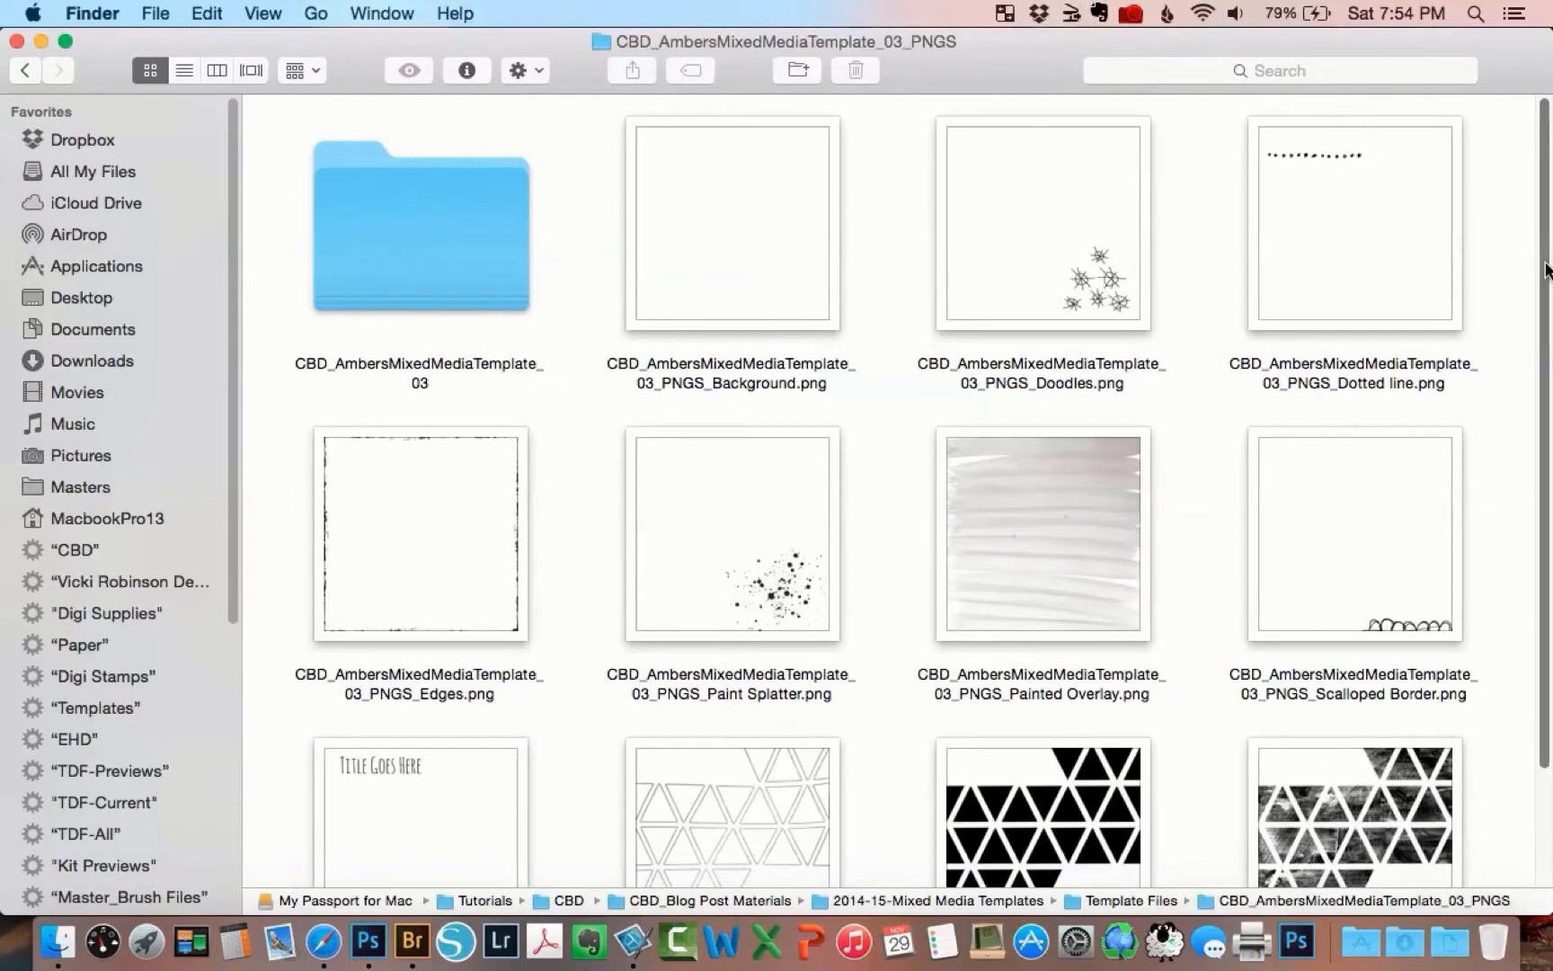
{"action": "mouse_move", "coordinate": [1546, 270]}
{"action": "left_mouse_down"}
{"action": "mouse_move", "coordinate": [1548, 405]}
{"action": "mouse_move", "coordinate": [1547, 301]}
{"action": "left_mouse_up"}
{"action": "left_click", "coordinate": [478, 253]}
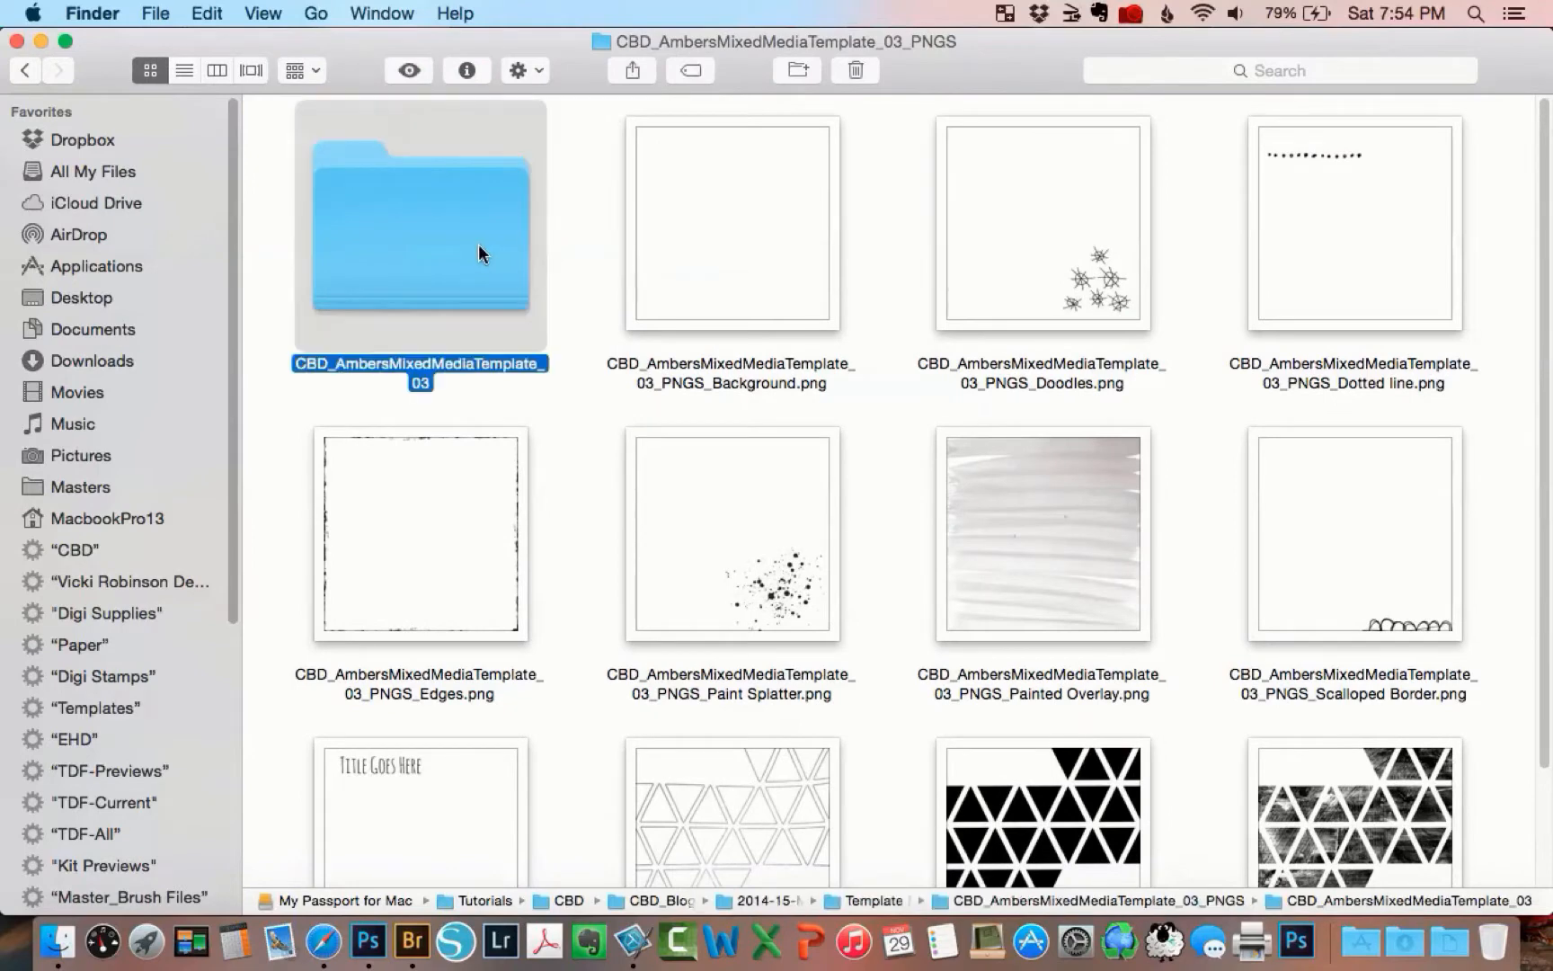
{"action": "double_click", "coordinate": [478, 246]}
{"action": "key", "text": "Right"}
{"action": "key", "text": "space"}
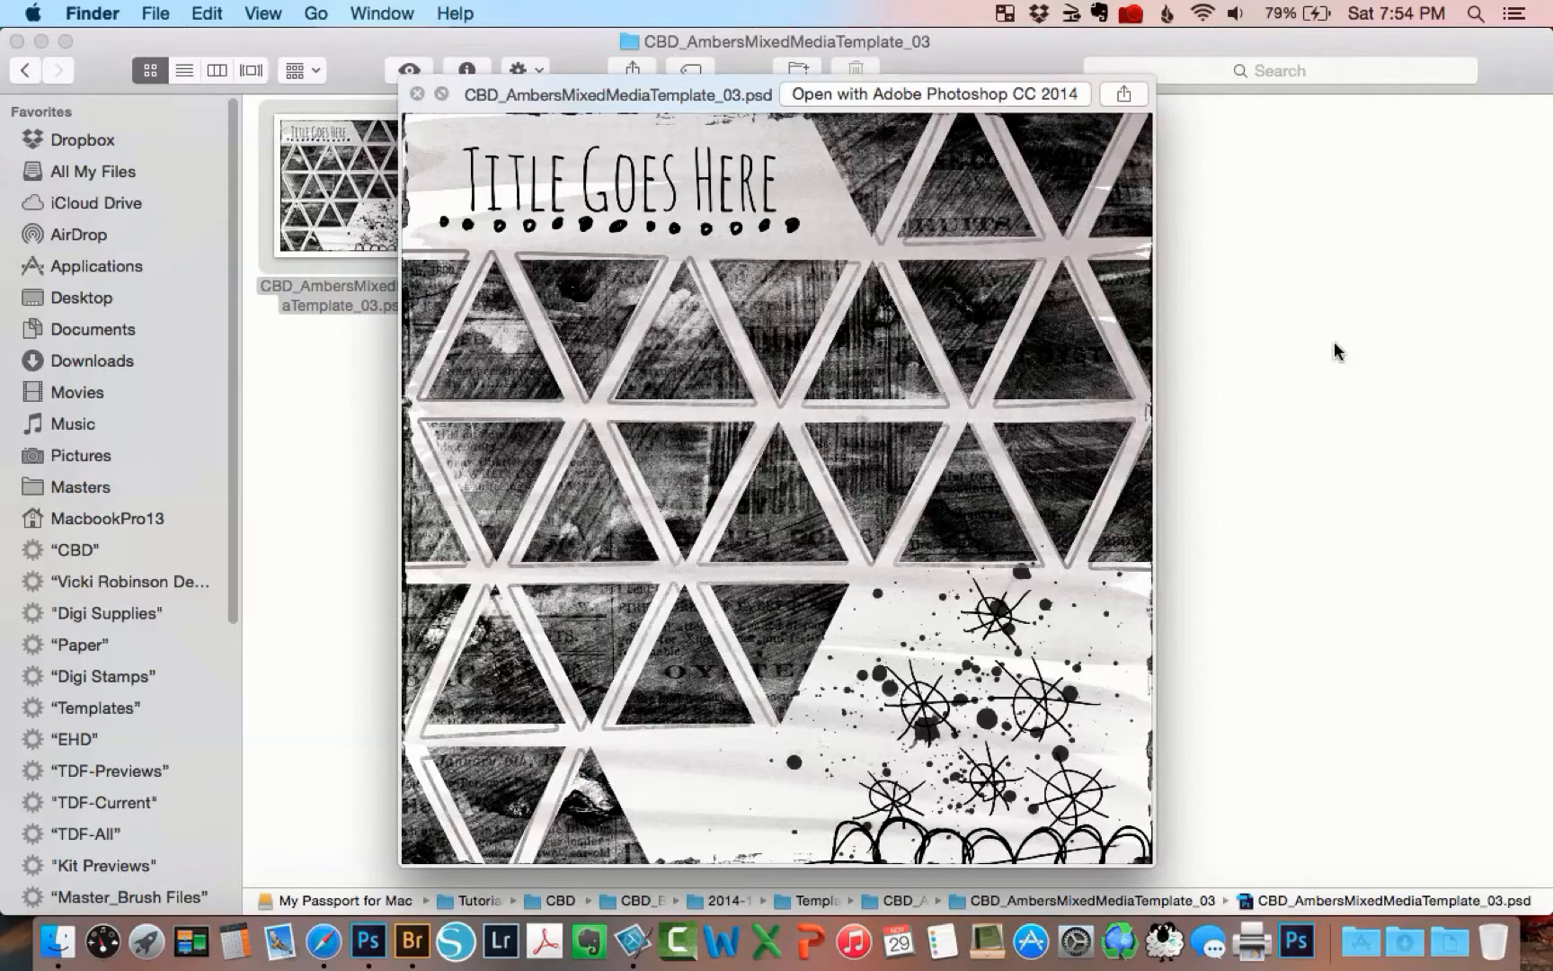
{"action": "key", "text": "space"}
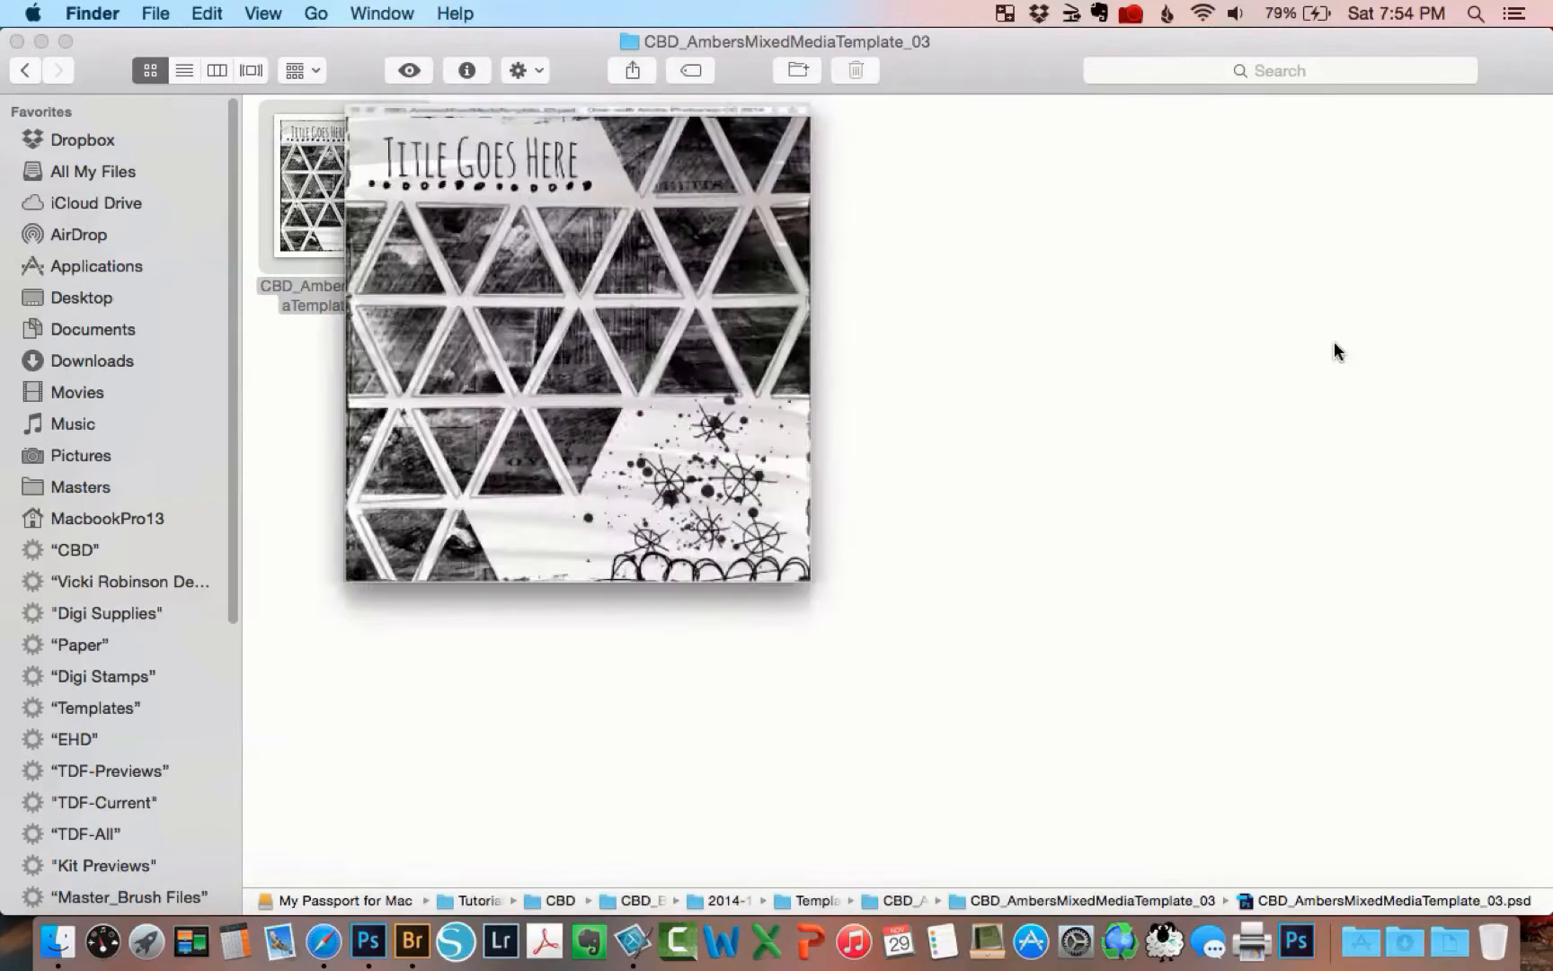
{"action": "left_click", "coordinate": [27, 71]}
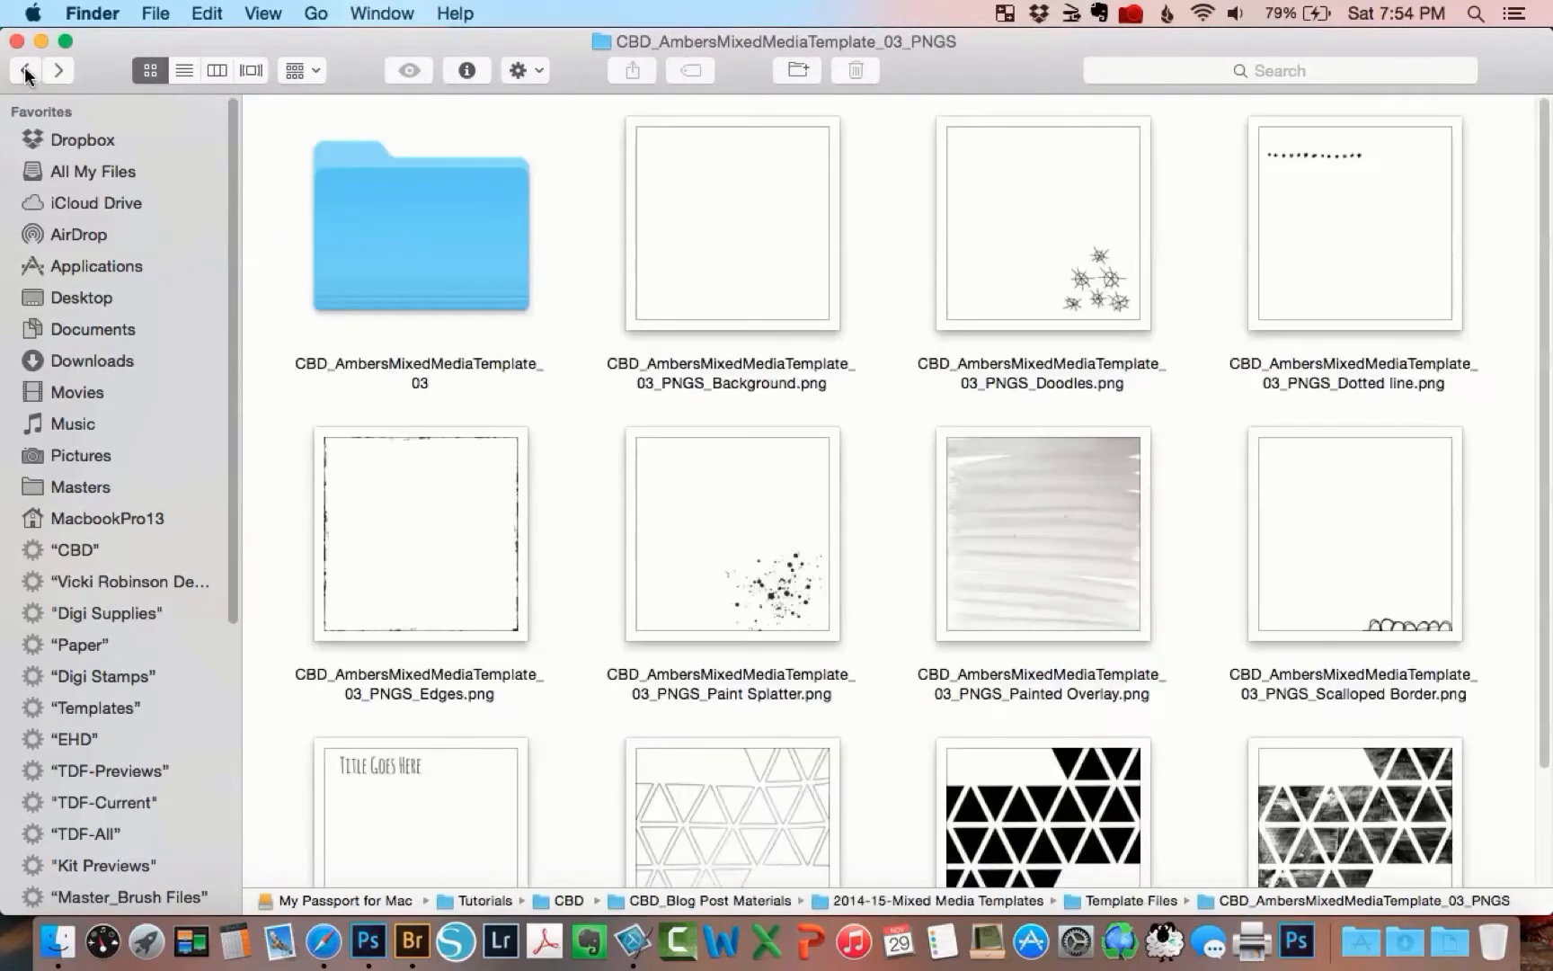
{"action": "left_click", "coordinate": [27, 71]}
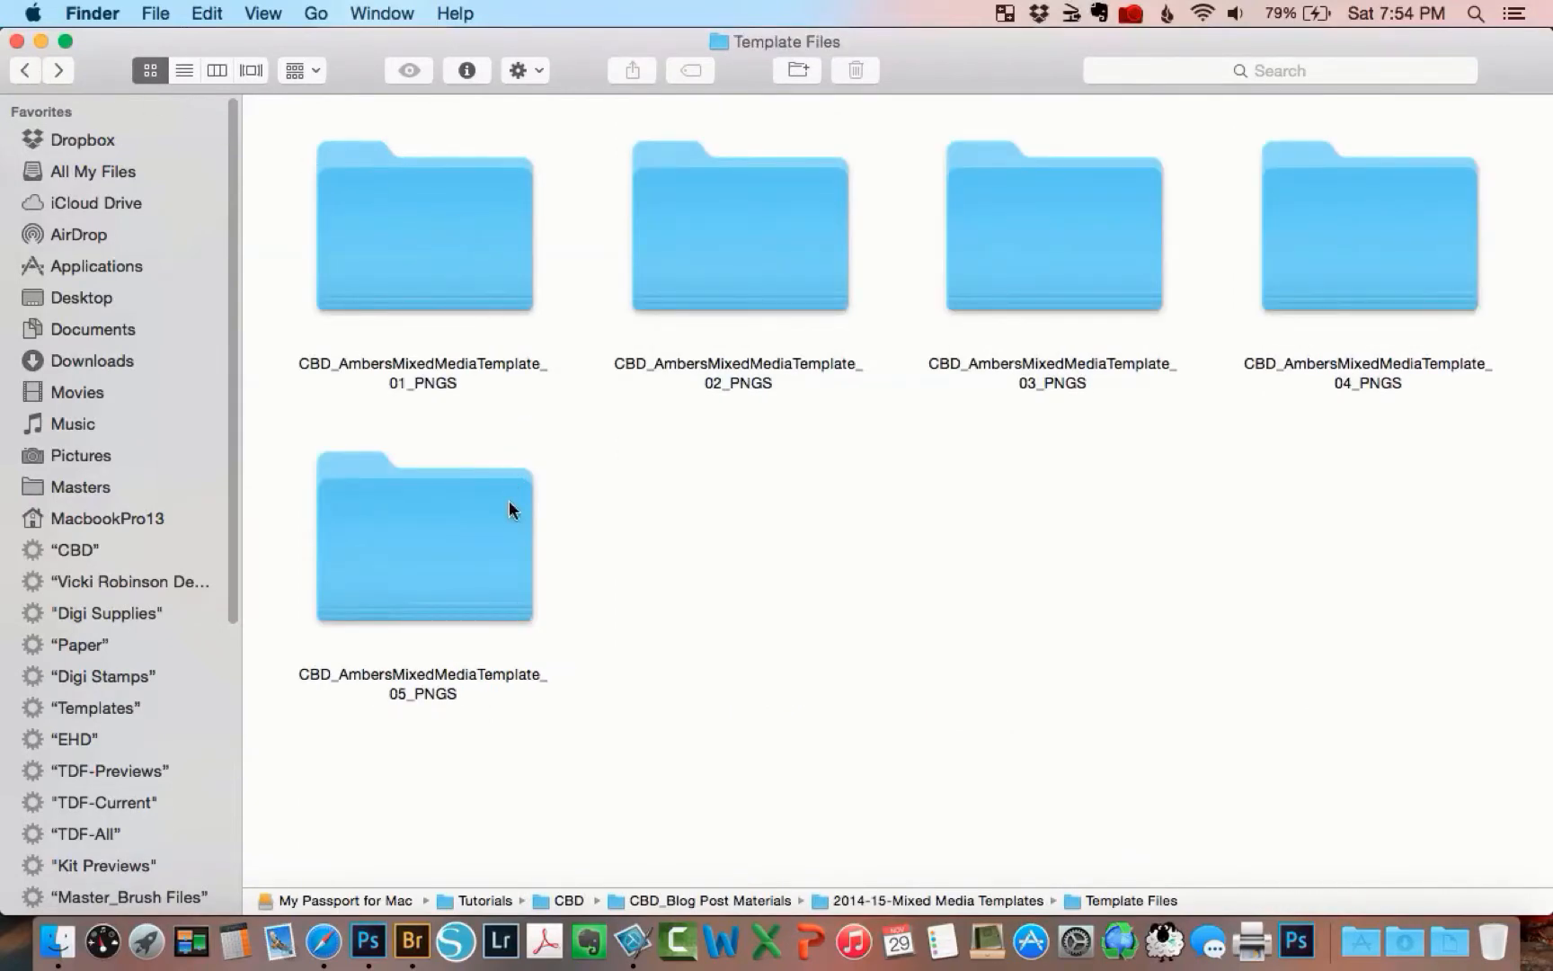
Step: Browse the CBD_AmbersMixedMediaTemplate_05_PNGS folder and preview CBD_AmbersMixedMediaTemplate_05.psd from its subfolder
{"action": "double_click", "coordinate": [505, 530]}
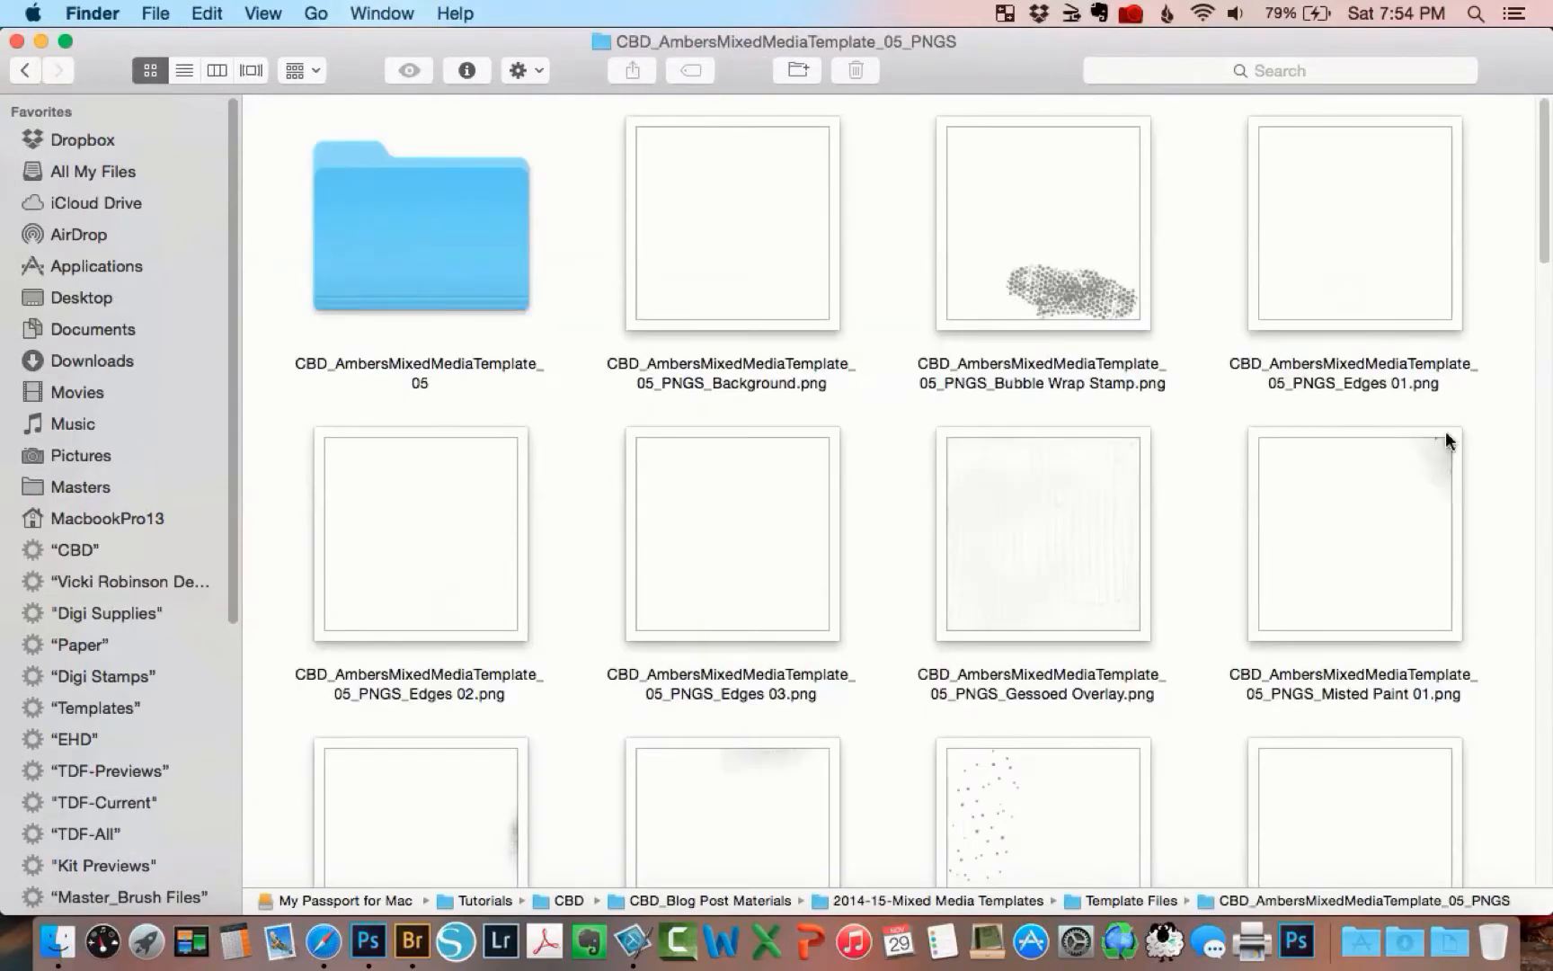
{"action": "mouse_move", "coordinate": [1546, 242]}
{"action": "left_mouse_down"}
{"action": "mouse_move", "coordinate": [1535, 870]}
{"action": "mouse_move", "coordinate": [1547, 191]}
{"action": "left_mouse_up"}
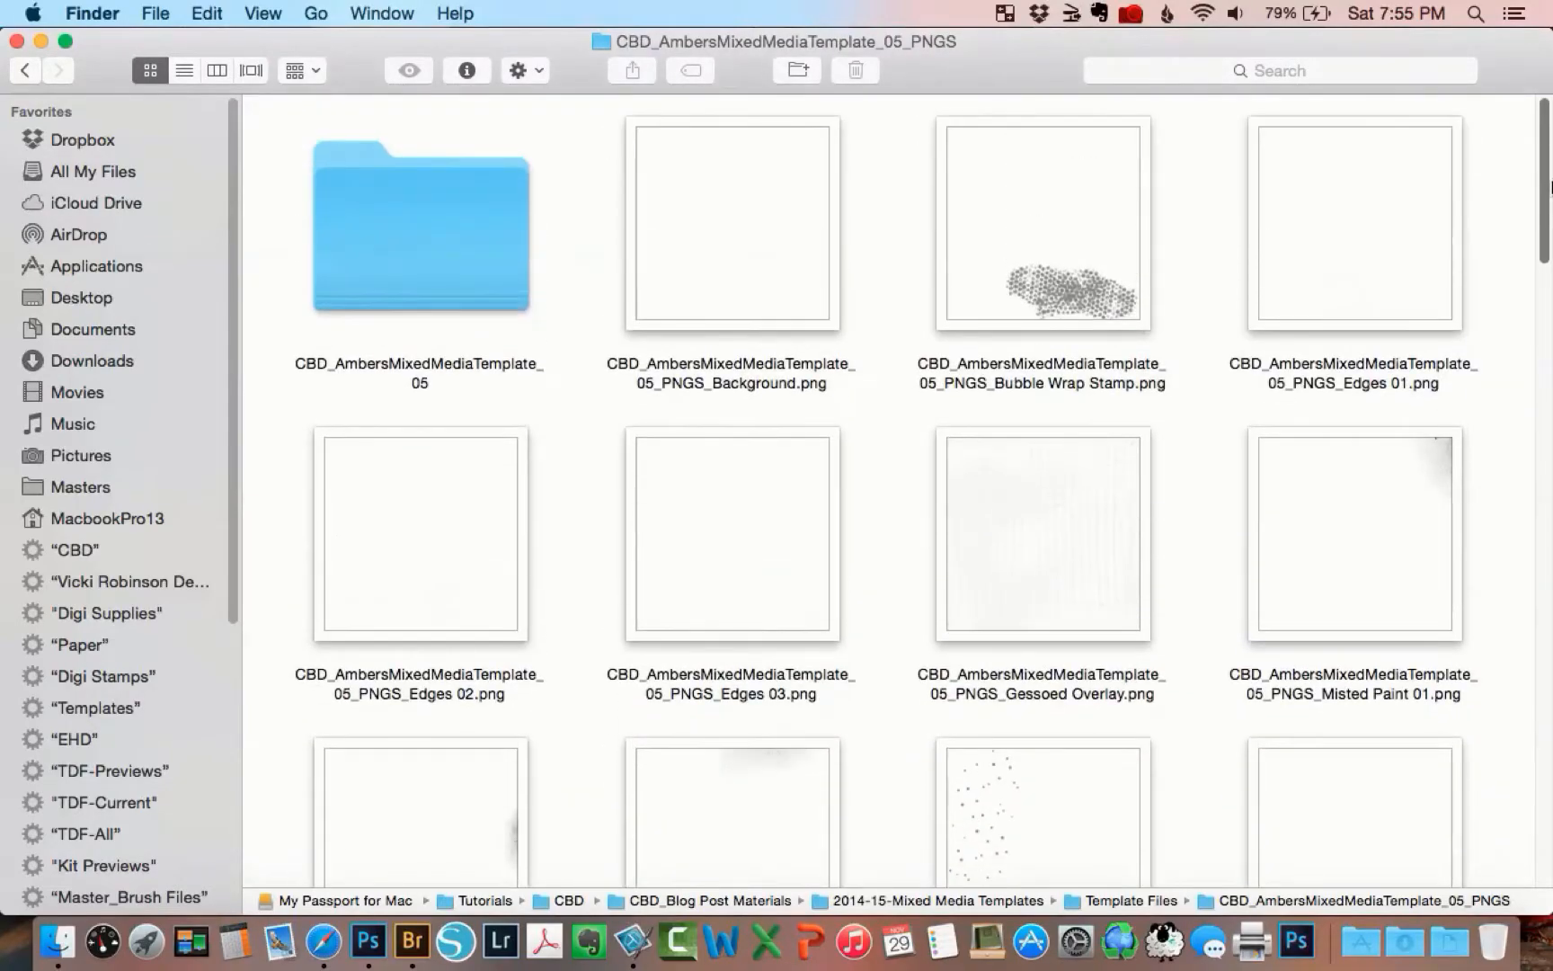
{"action": "double_click", "coordinate": [449, 234]}
{"action": "left_click", "coordinate": [409, 220]}
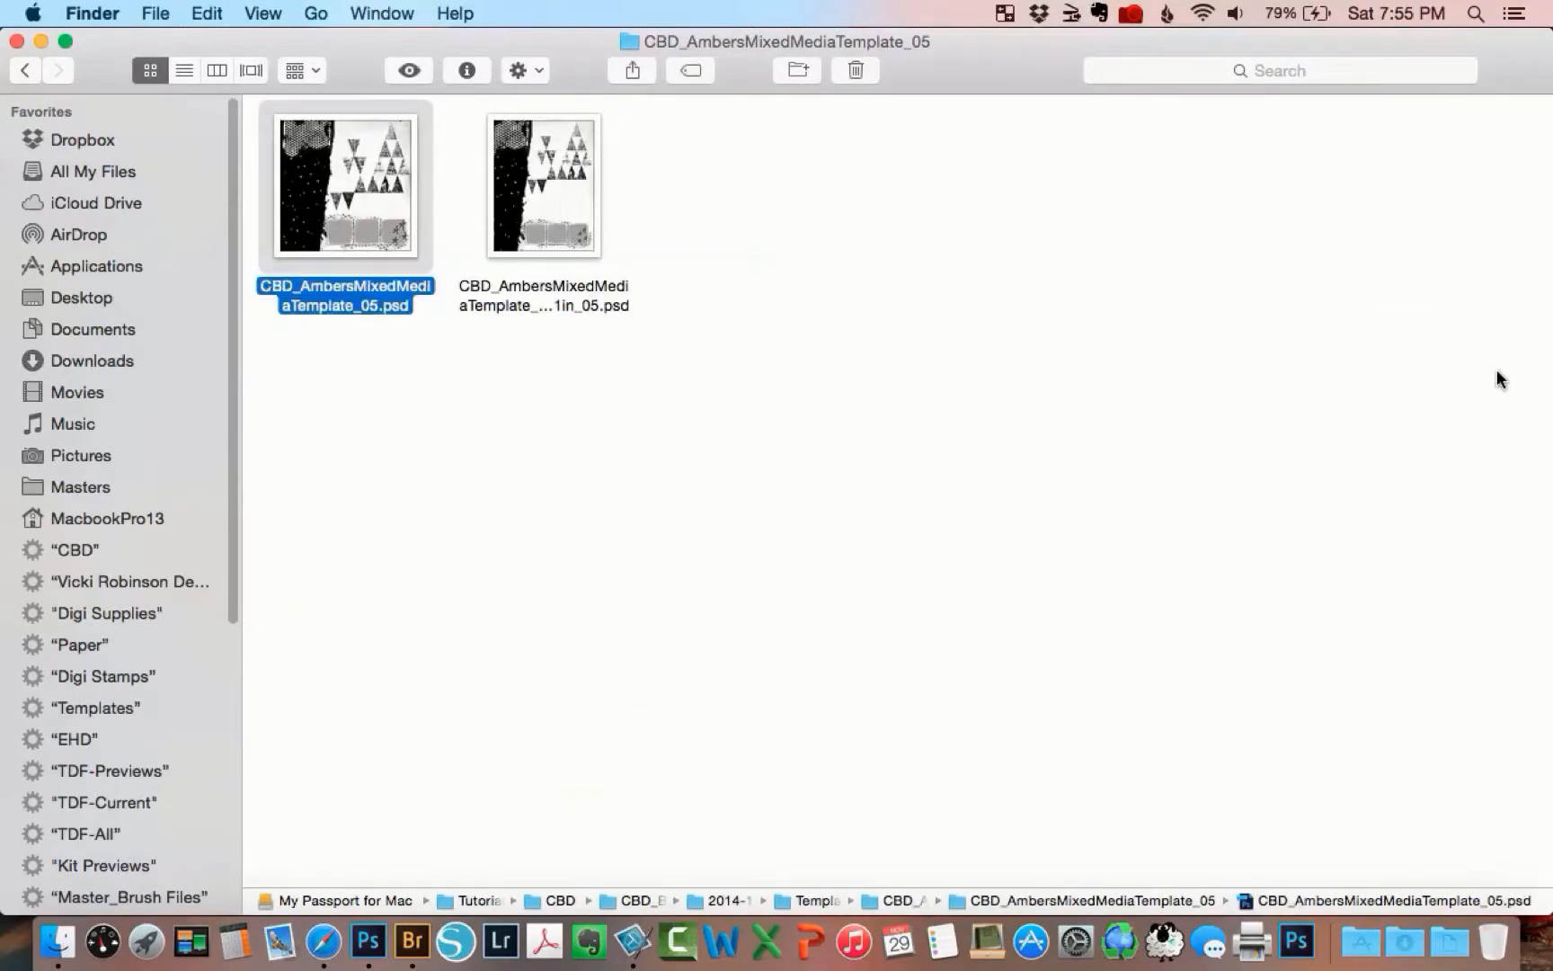
{"action": "key", "text": "space"}
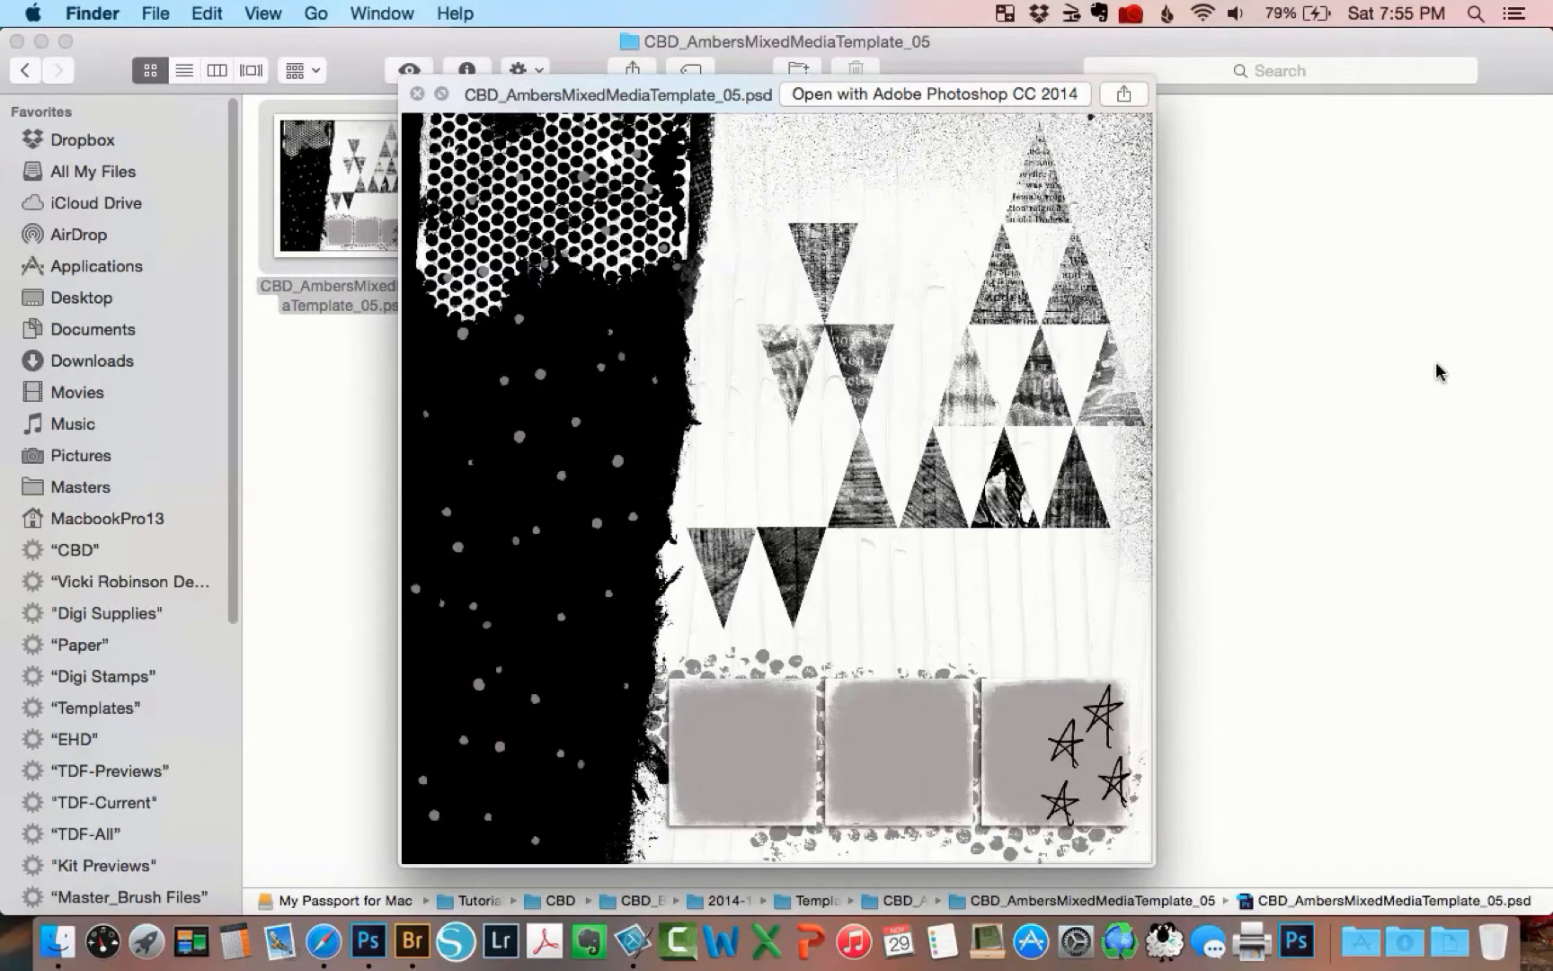
{"action": "key", "text": "space"}
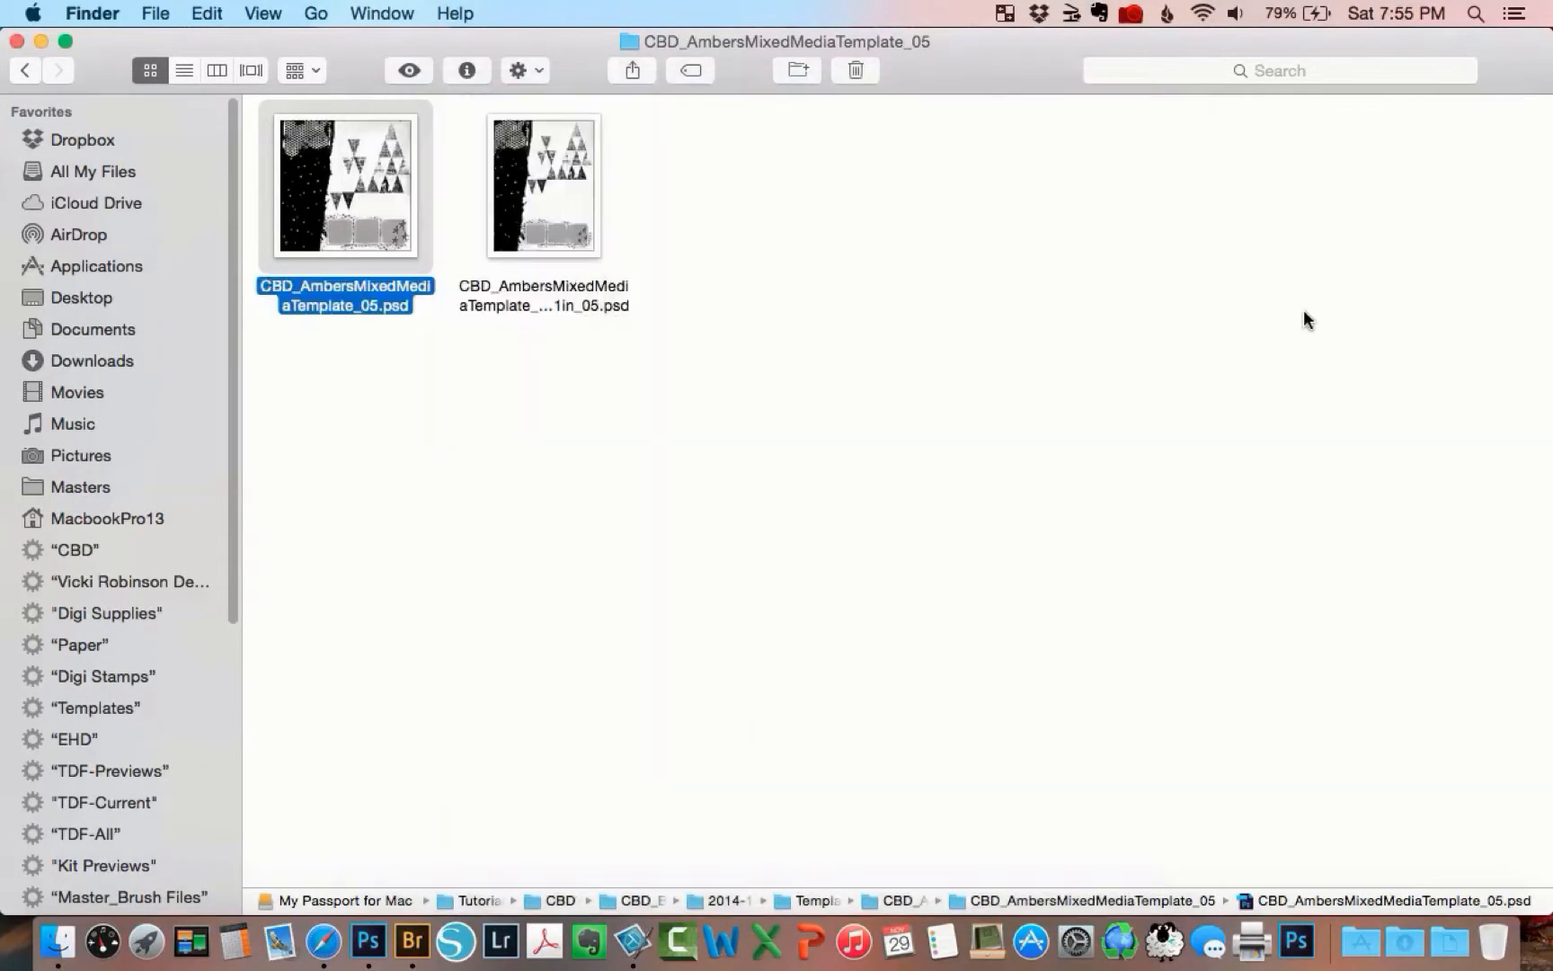
{"action": "left_click", "coordinate": [29, 70]}
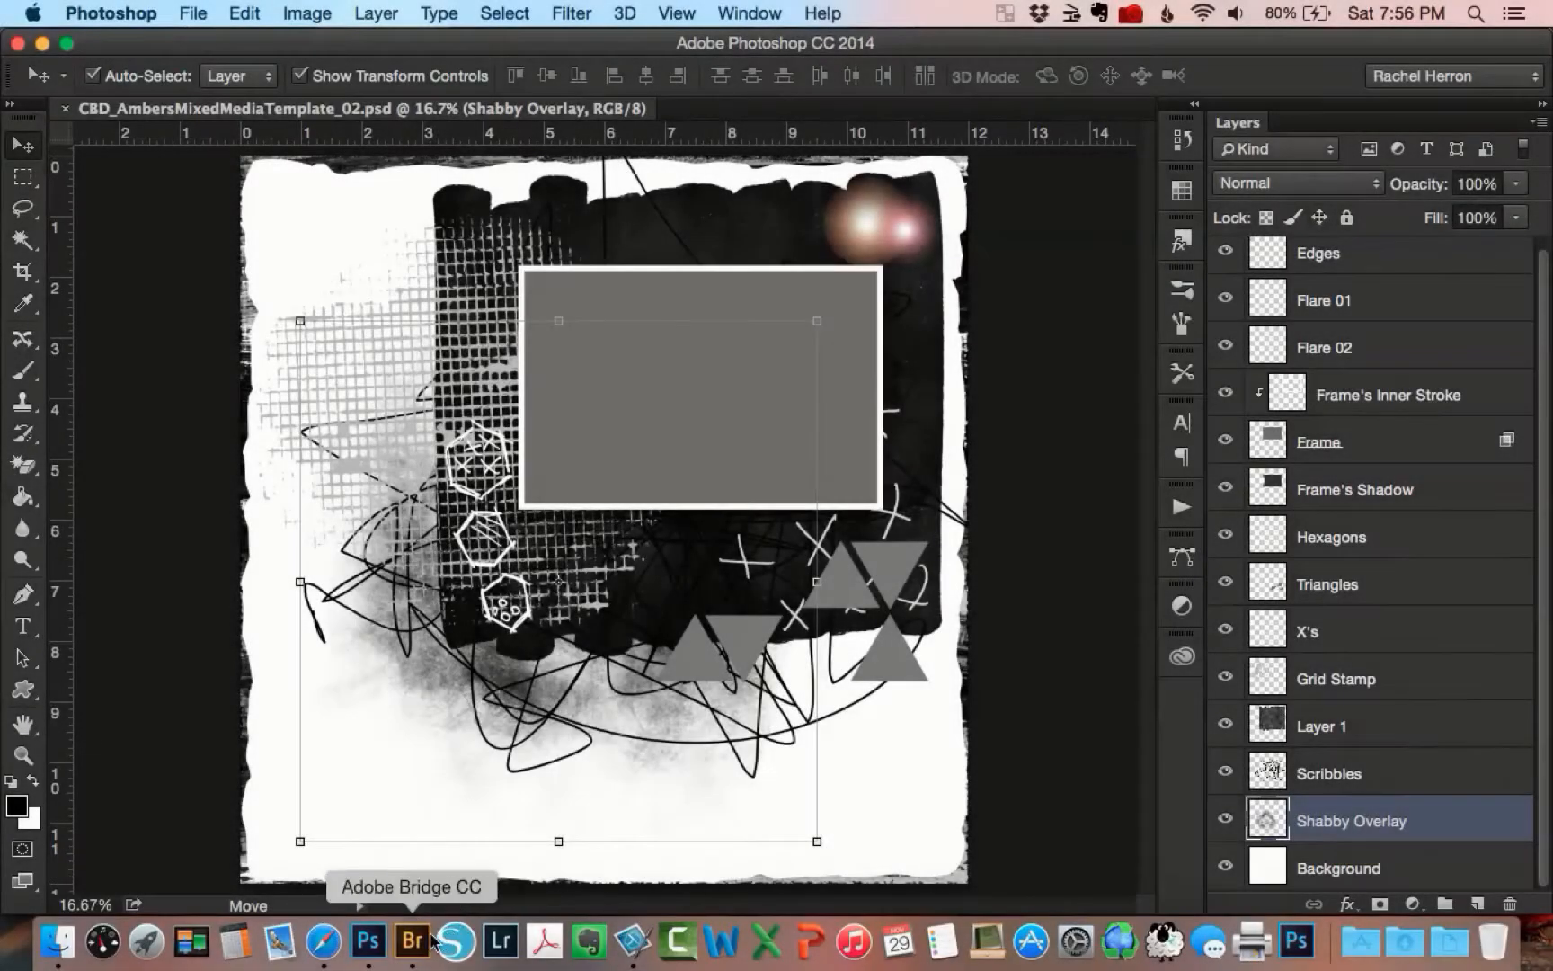
Step: Place CBD_HandpaintedHolidayPaper01.jpg from Adobe Bridge into the Photoshop template above the Shabby Overlay layer and clip it to that layer
{"action": "left_click", "coordinate": [414, 942]}
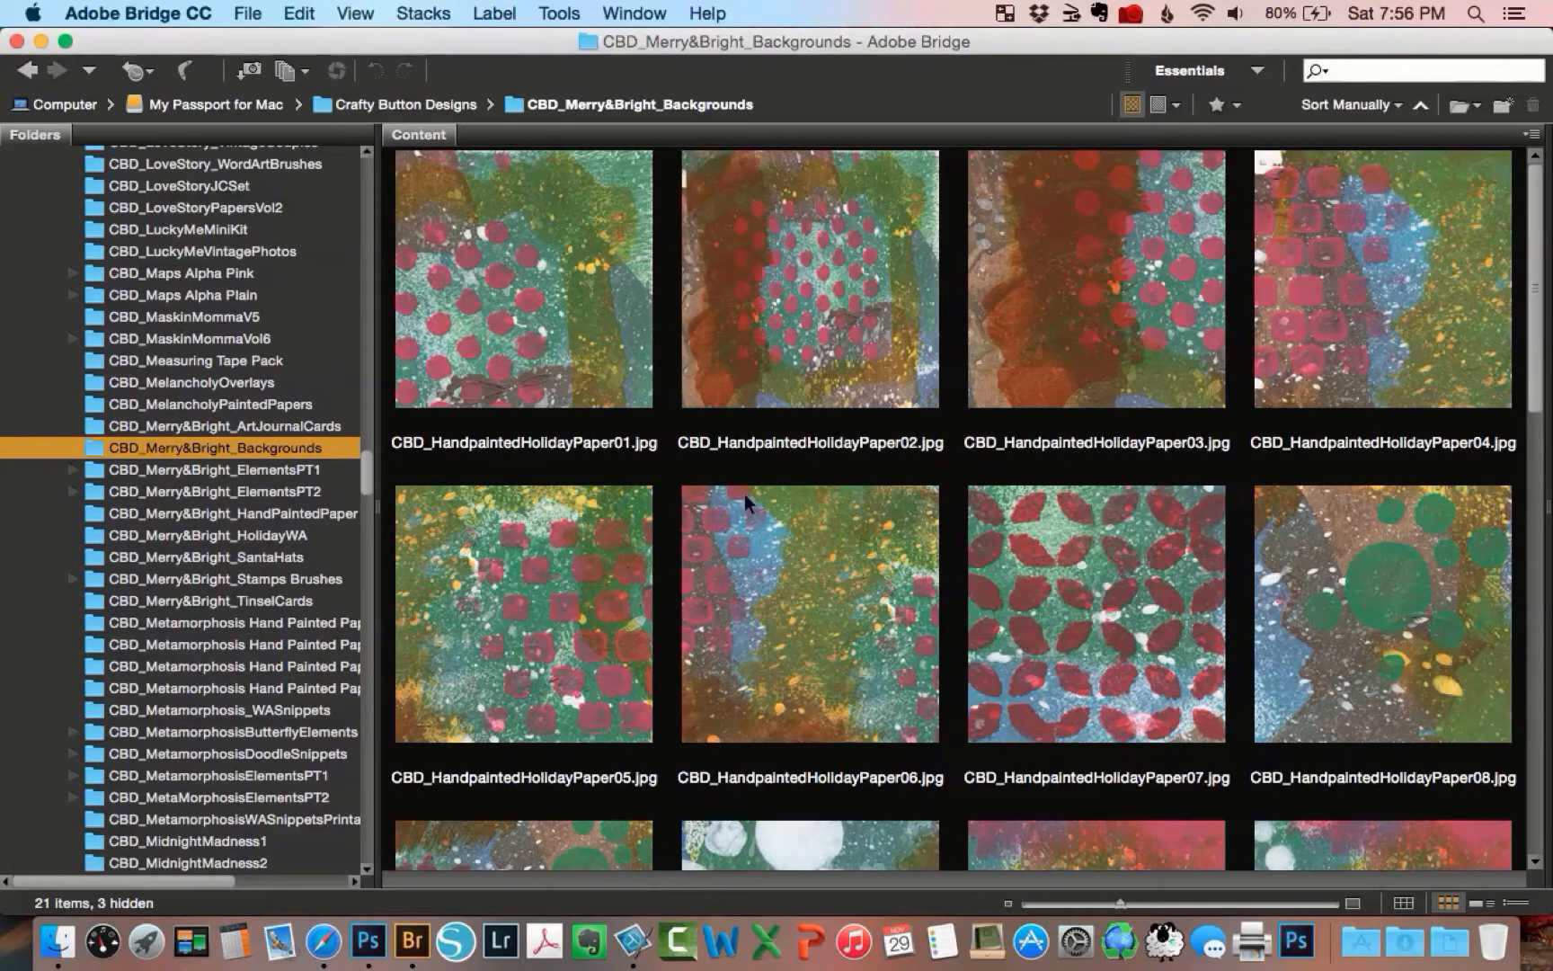
{"action": "left_click", "coordinate": [542, 343]}
{"action": "right_click", "coordinate": [538, 324]}
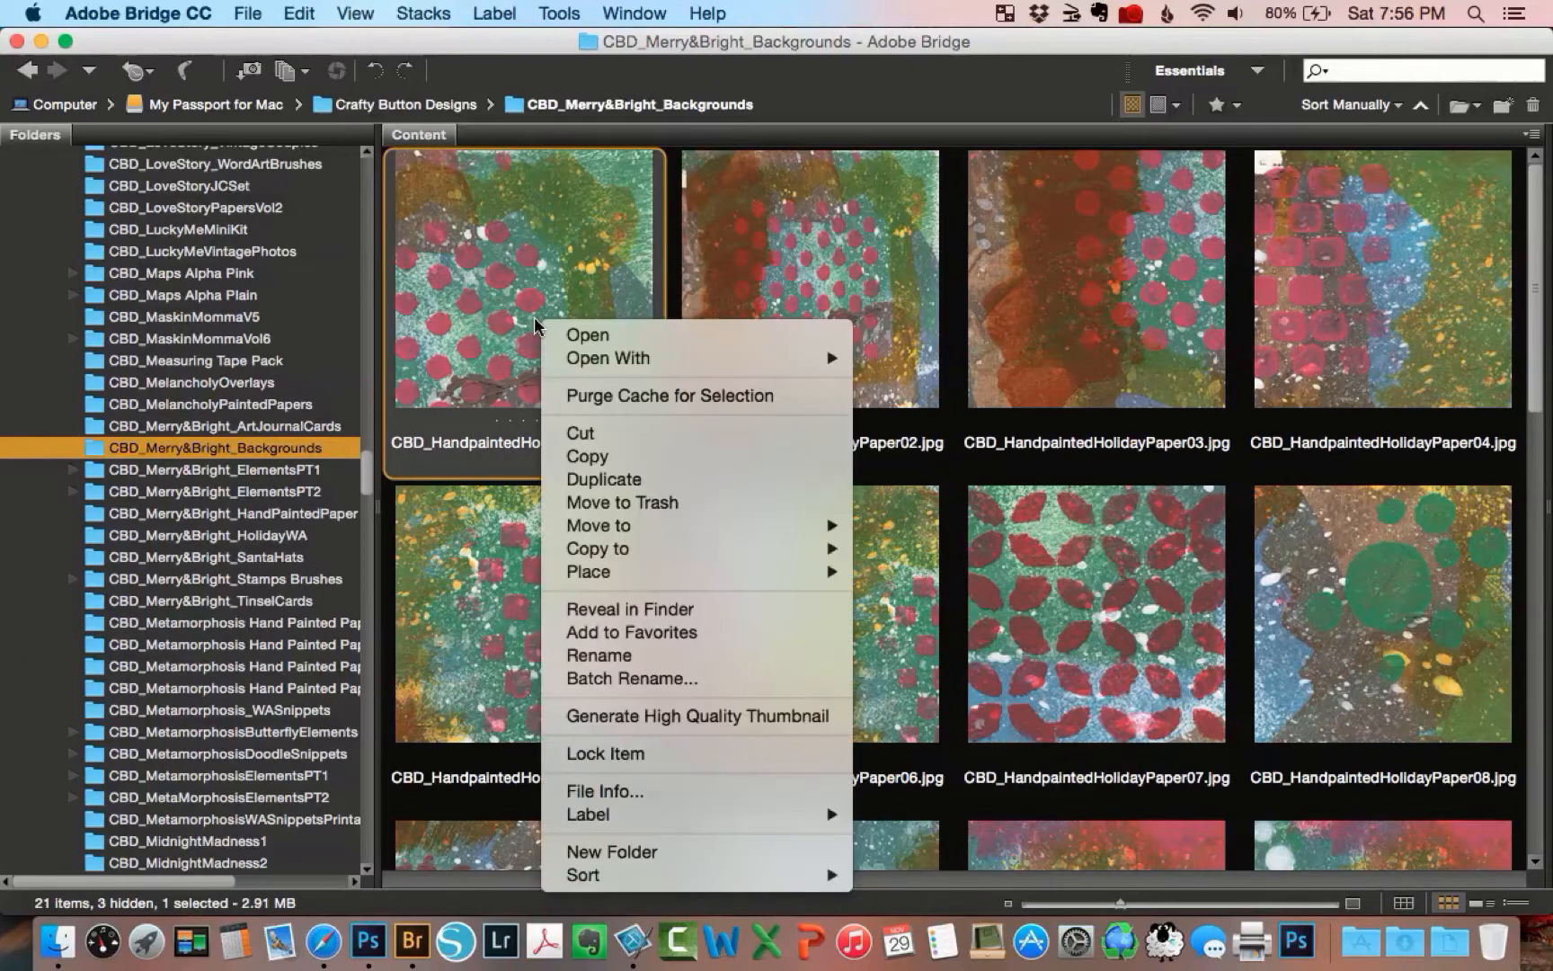
{"action": "mouse_move", "coordinate": [597, 574]}
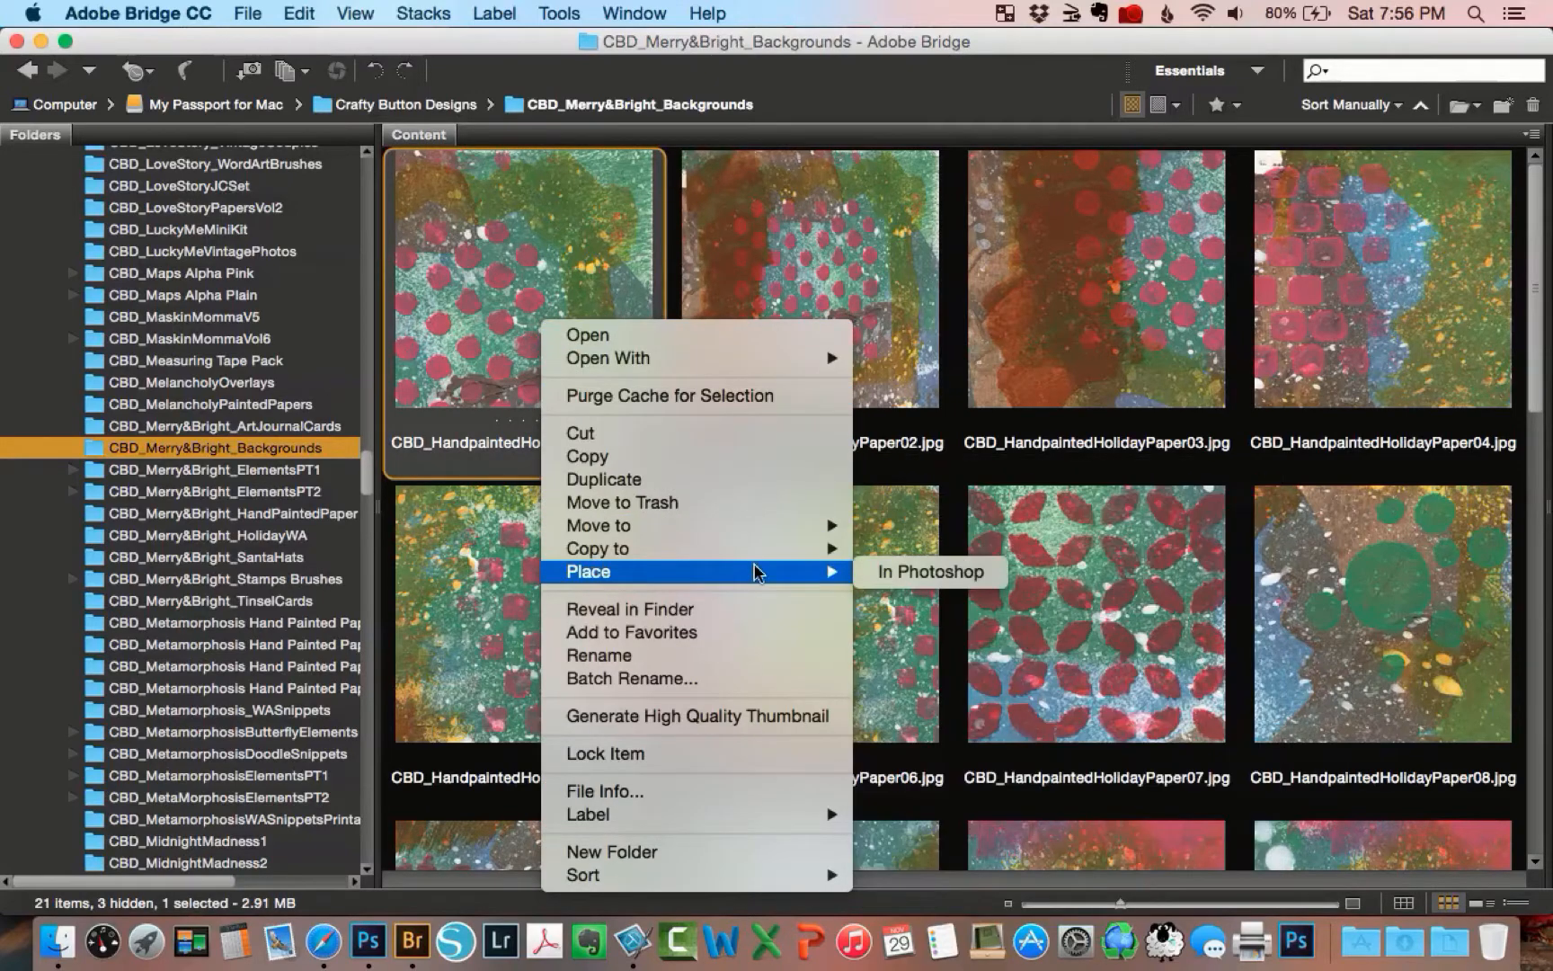
{"action": "left_click", "coordinate": [874, 572]}
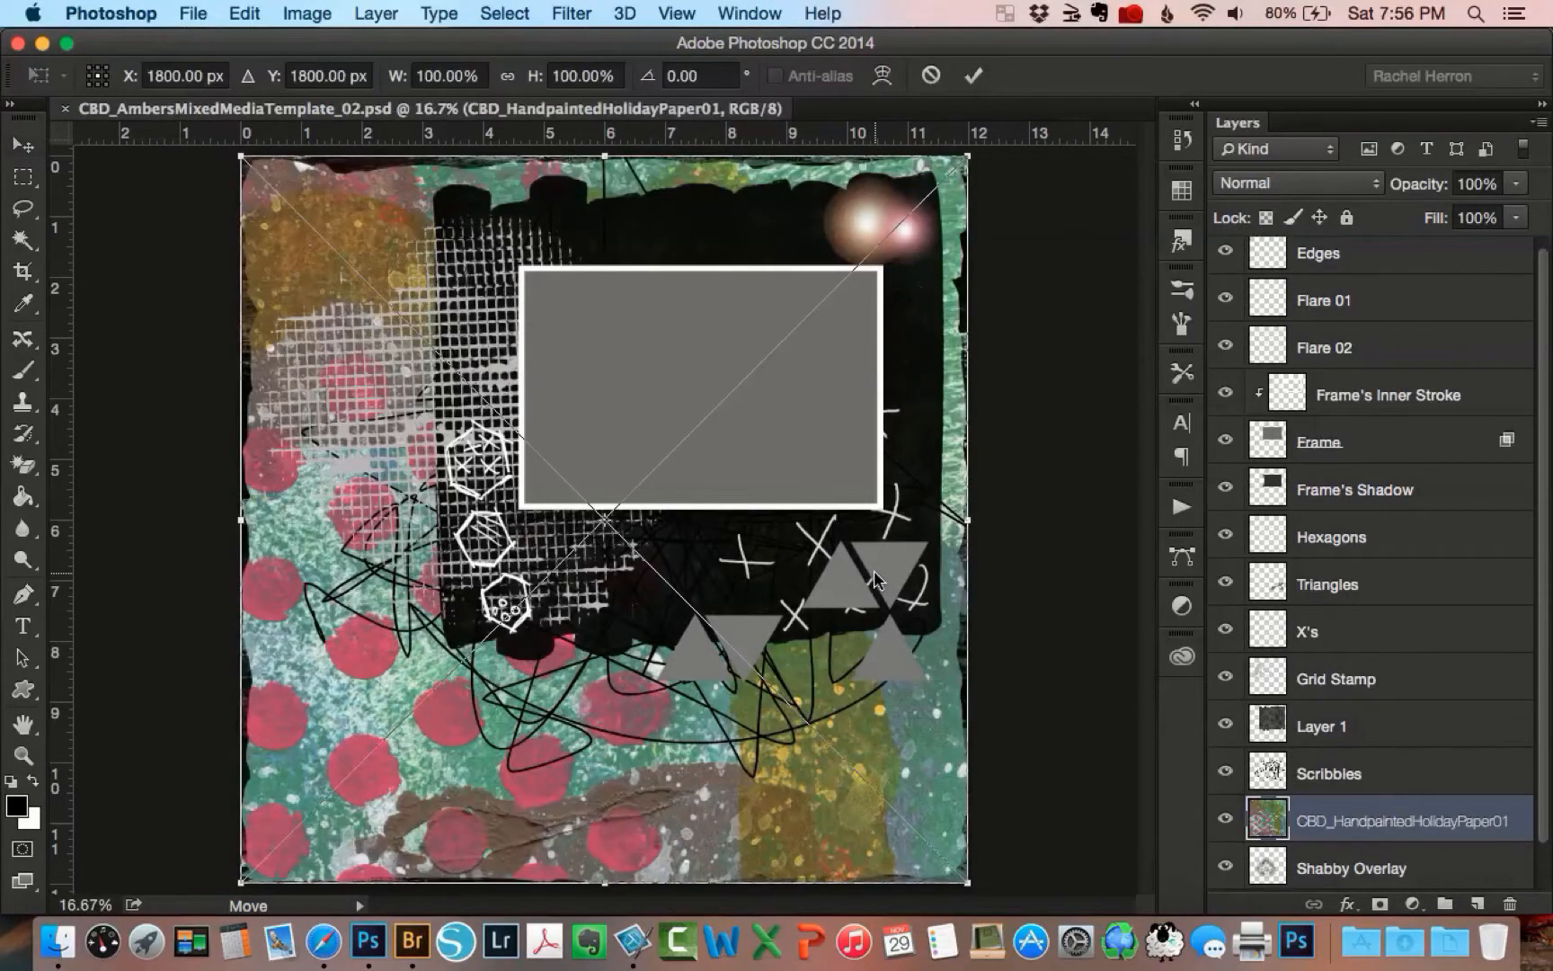
{"action": "left_click", "coordinate": [975, 77]}
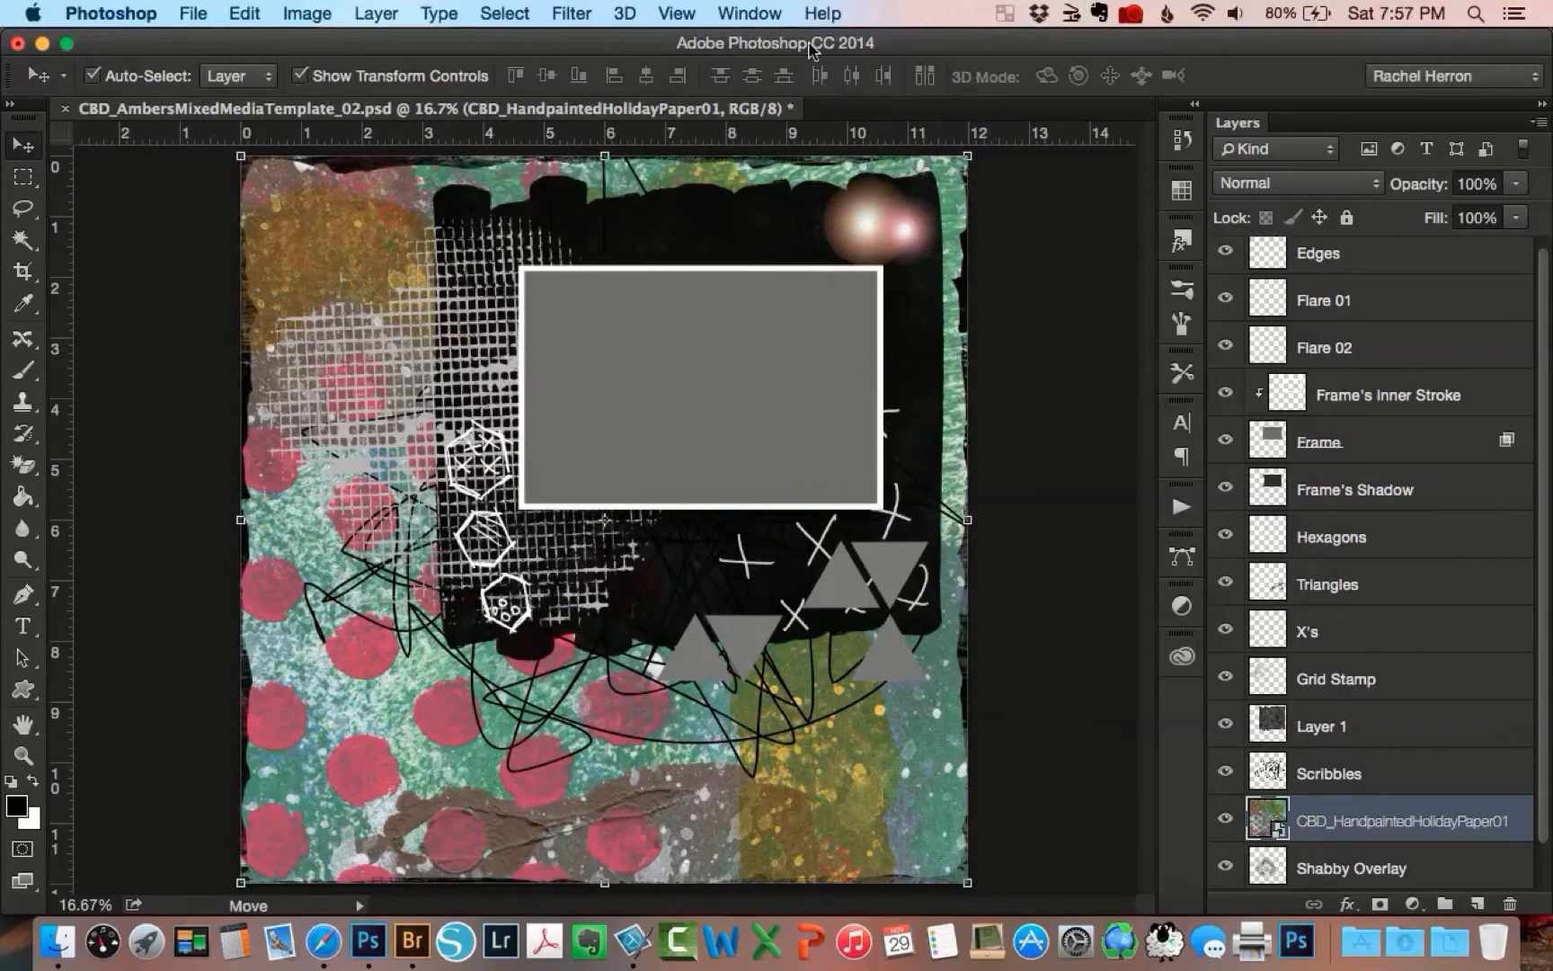
{"action": "left_click", "coordinate": [388, 18]}
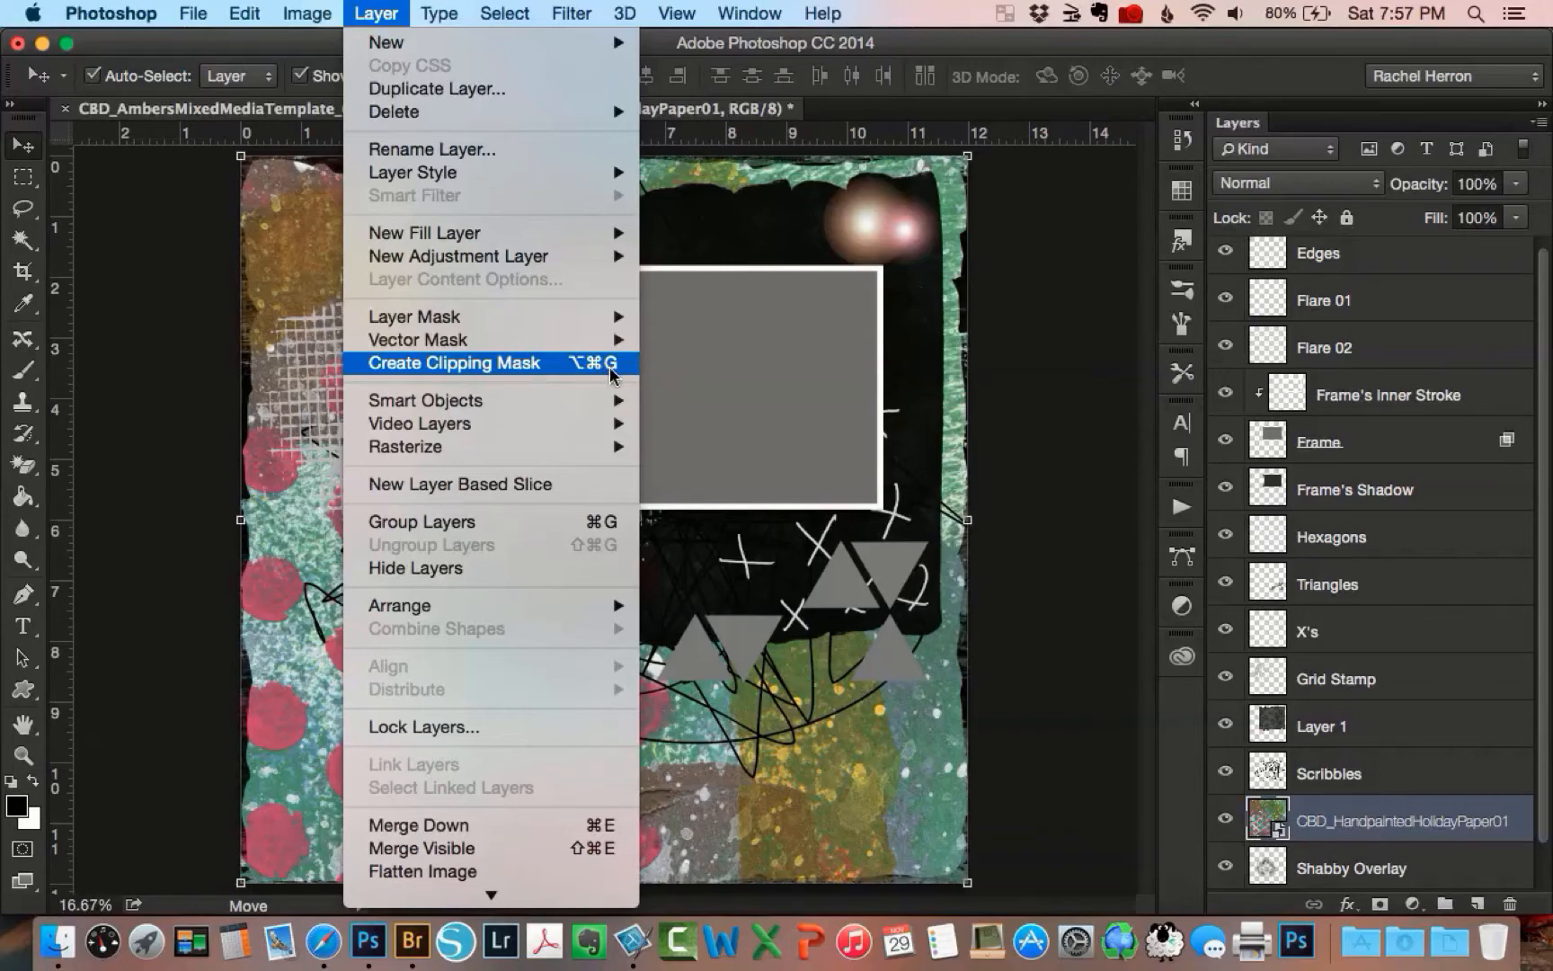
{"action": "left_click", "coordinate": [526, 363]}
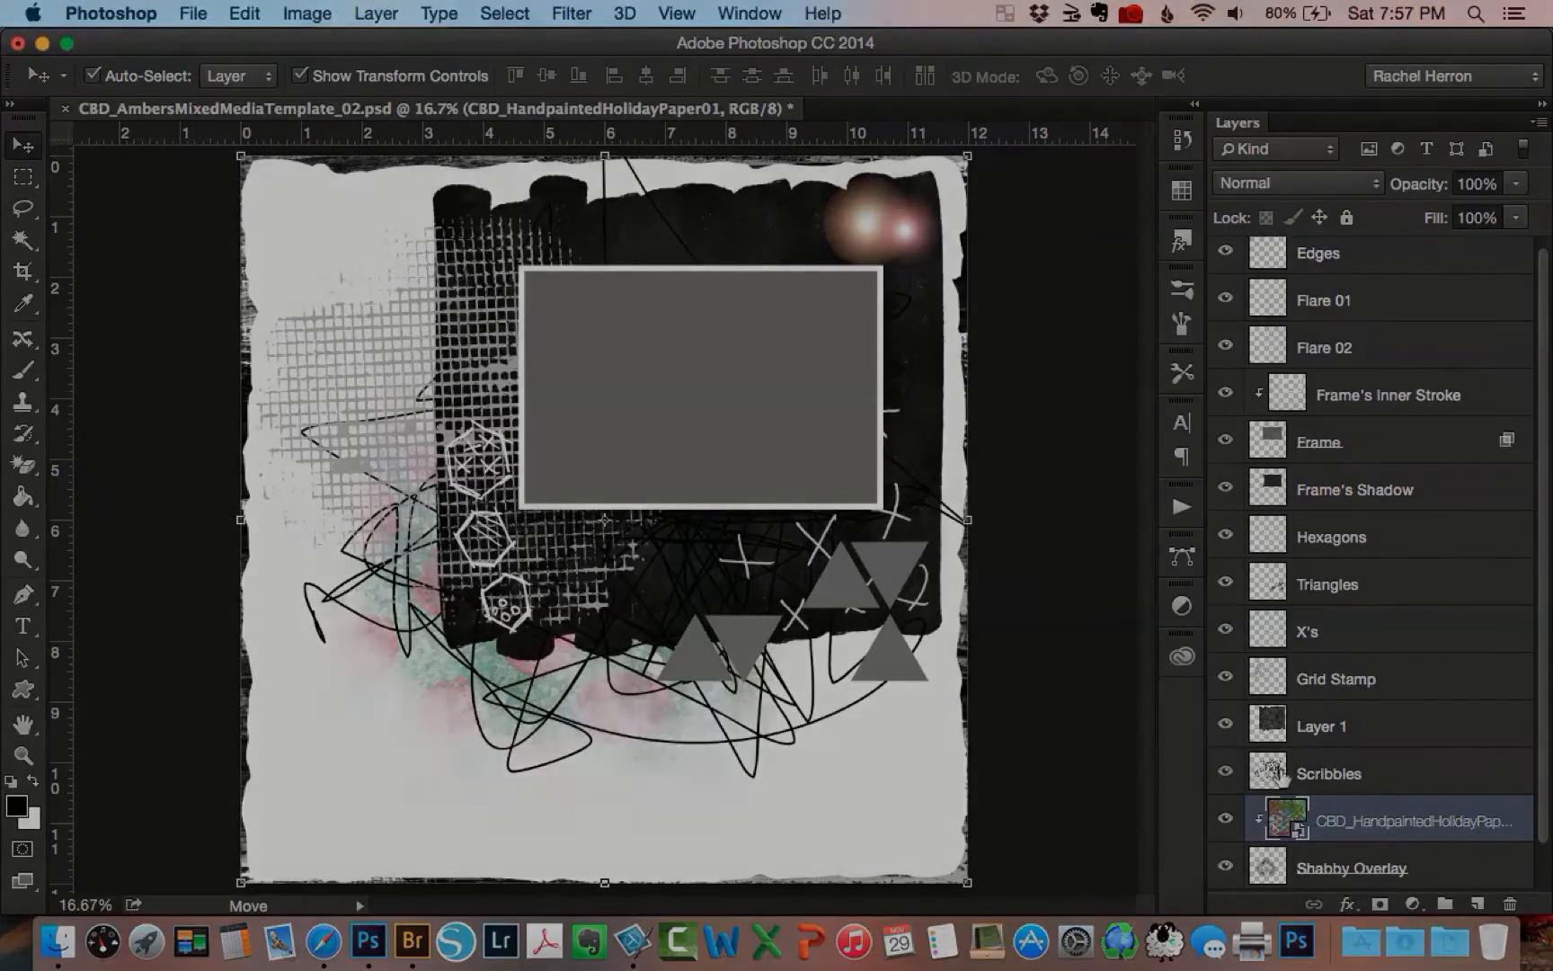
Step: Place CBD_HandpaintedHolidayPaper02.jpg from Adobe Bridge into the Photoshop template above the Scribbles layer and clip it to that layer
{"action": "left_click", "coordinate": [1317, 775]}
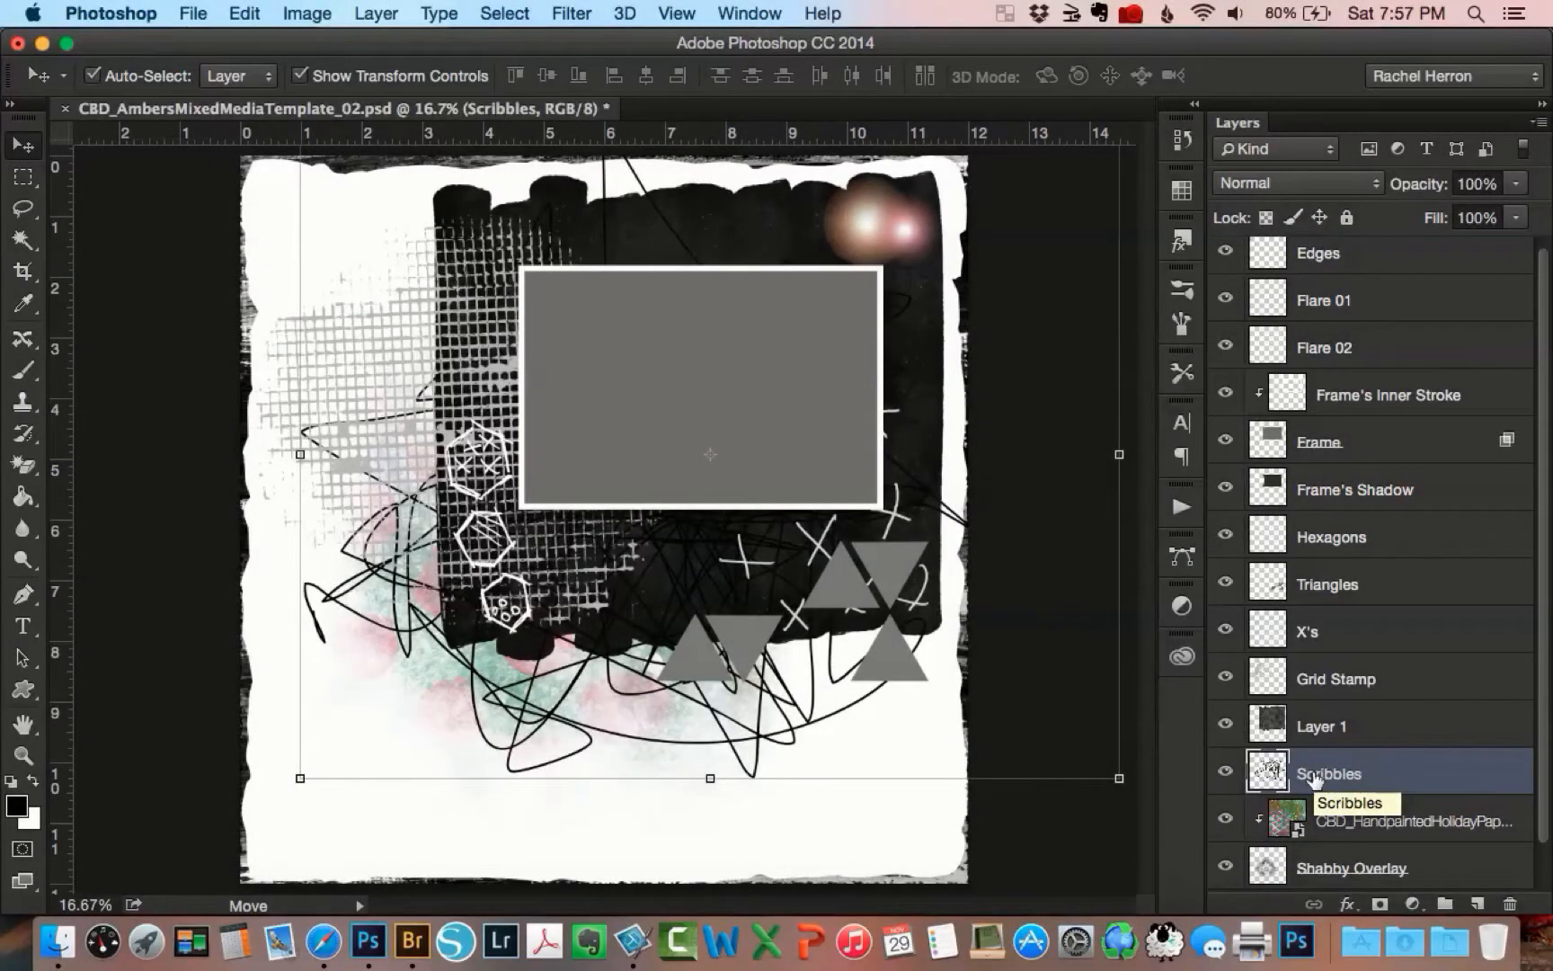
{"action": "left_click", "coordinate": [409, 941]}
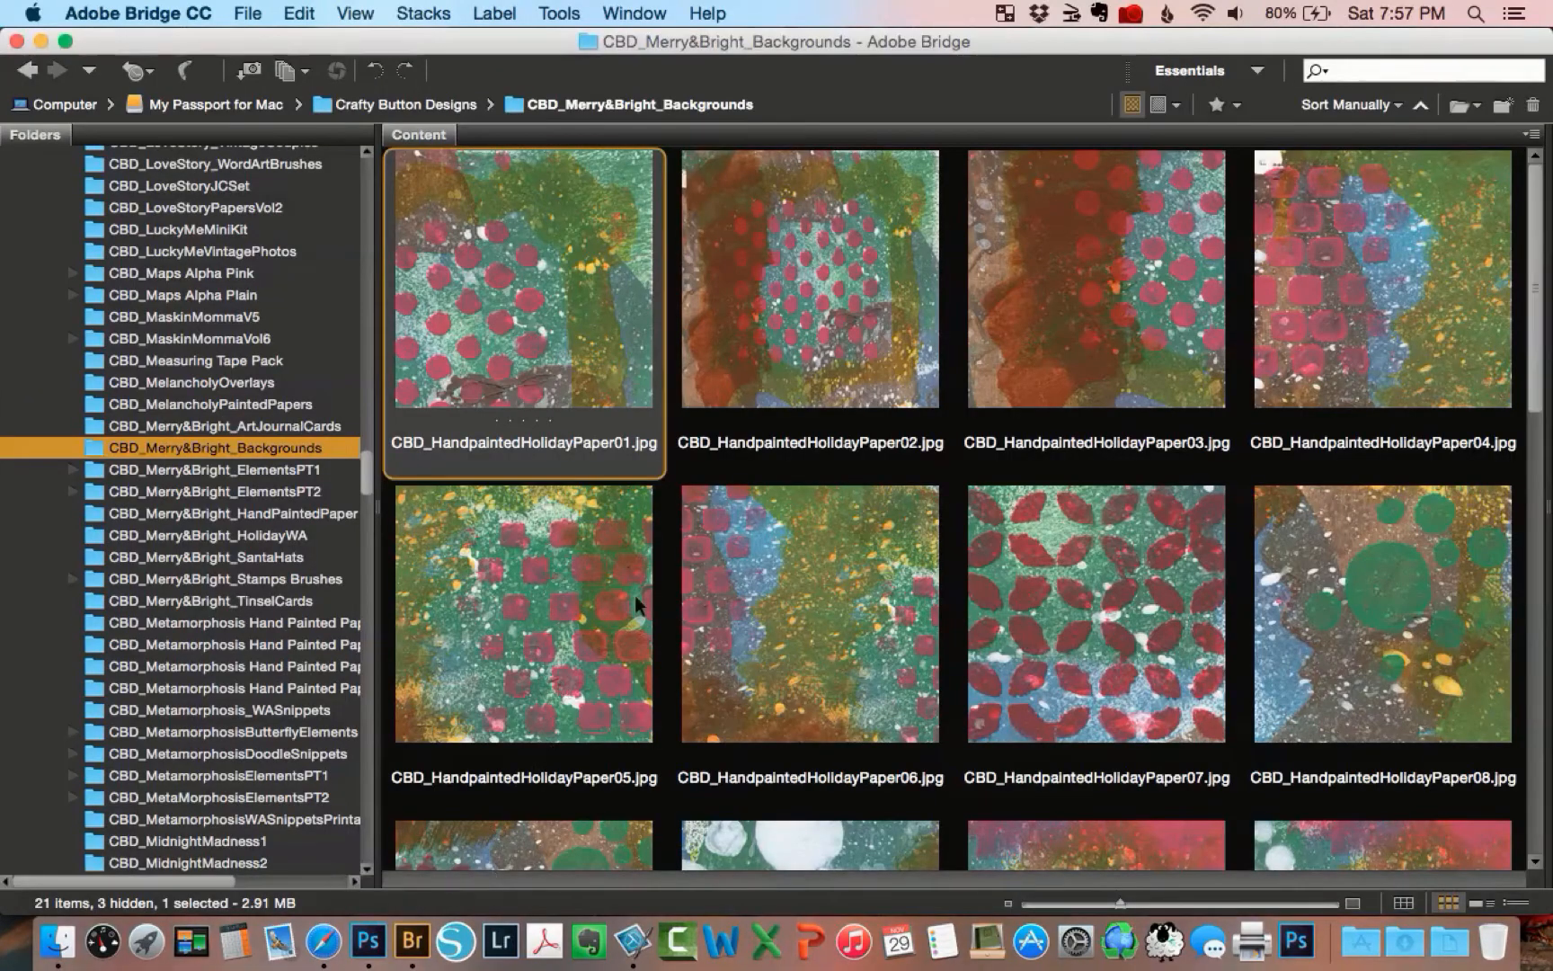
{"action": "left_click", "coordinate": [777, 364]}
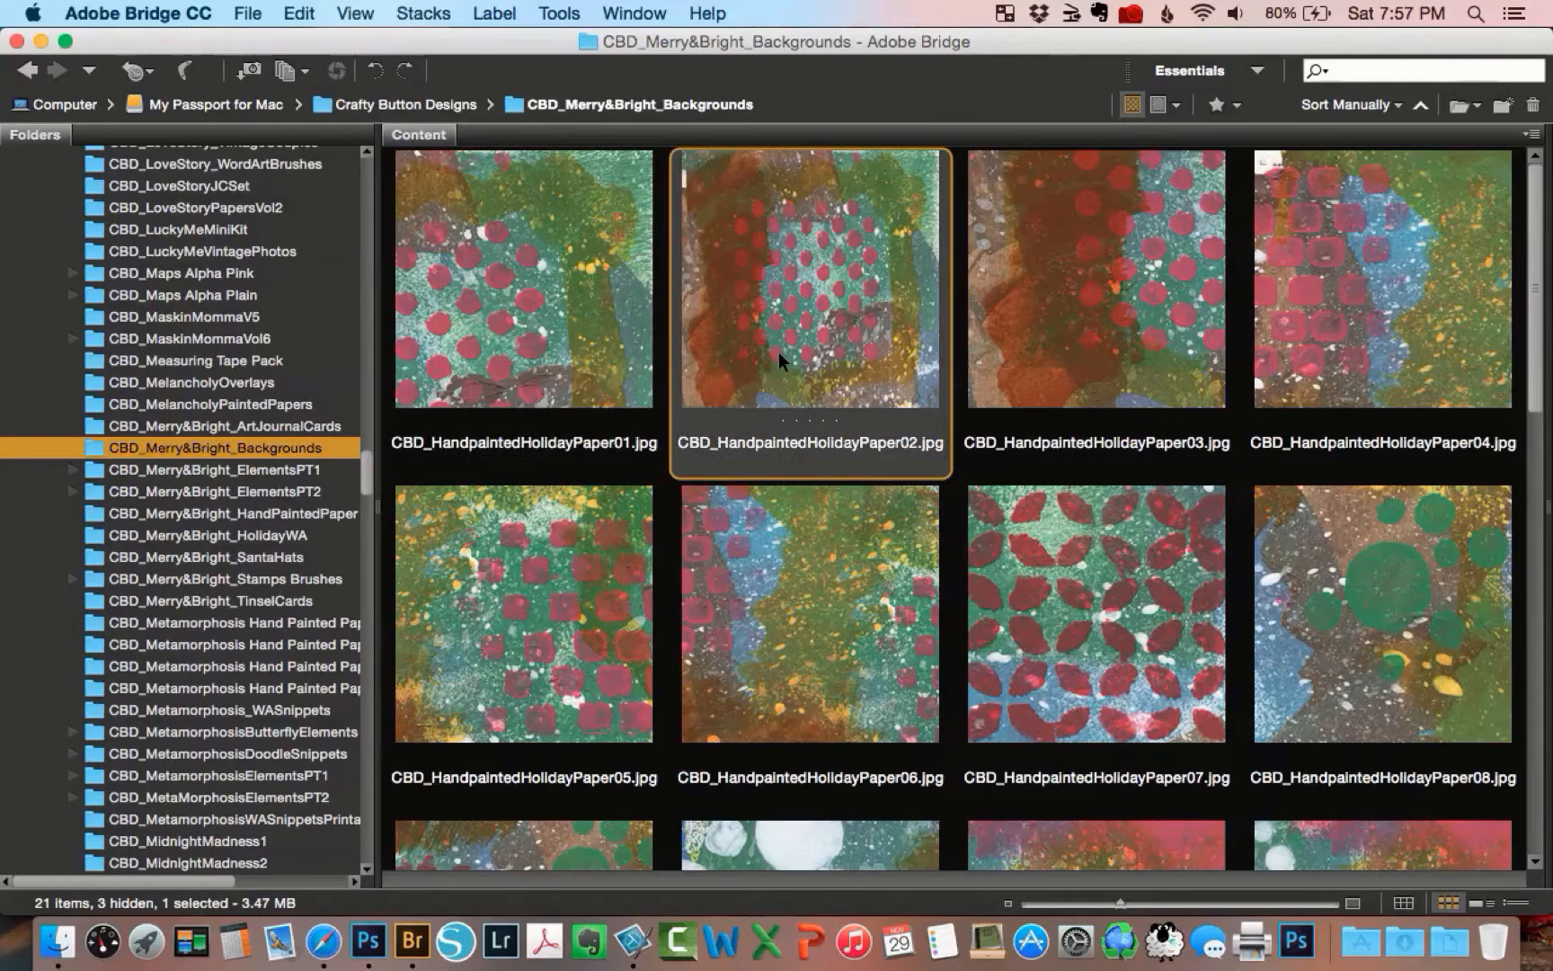
{"action": "right_click", "coordinate": [778, 352]}
{"action": "mouse_move", "coordinate": [827, 593]}
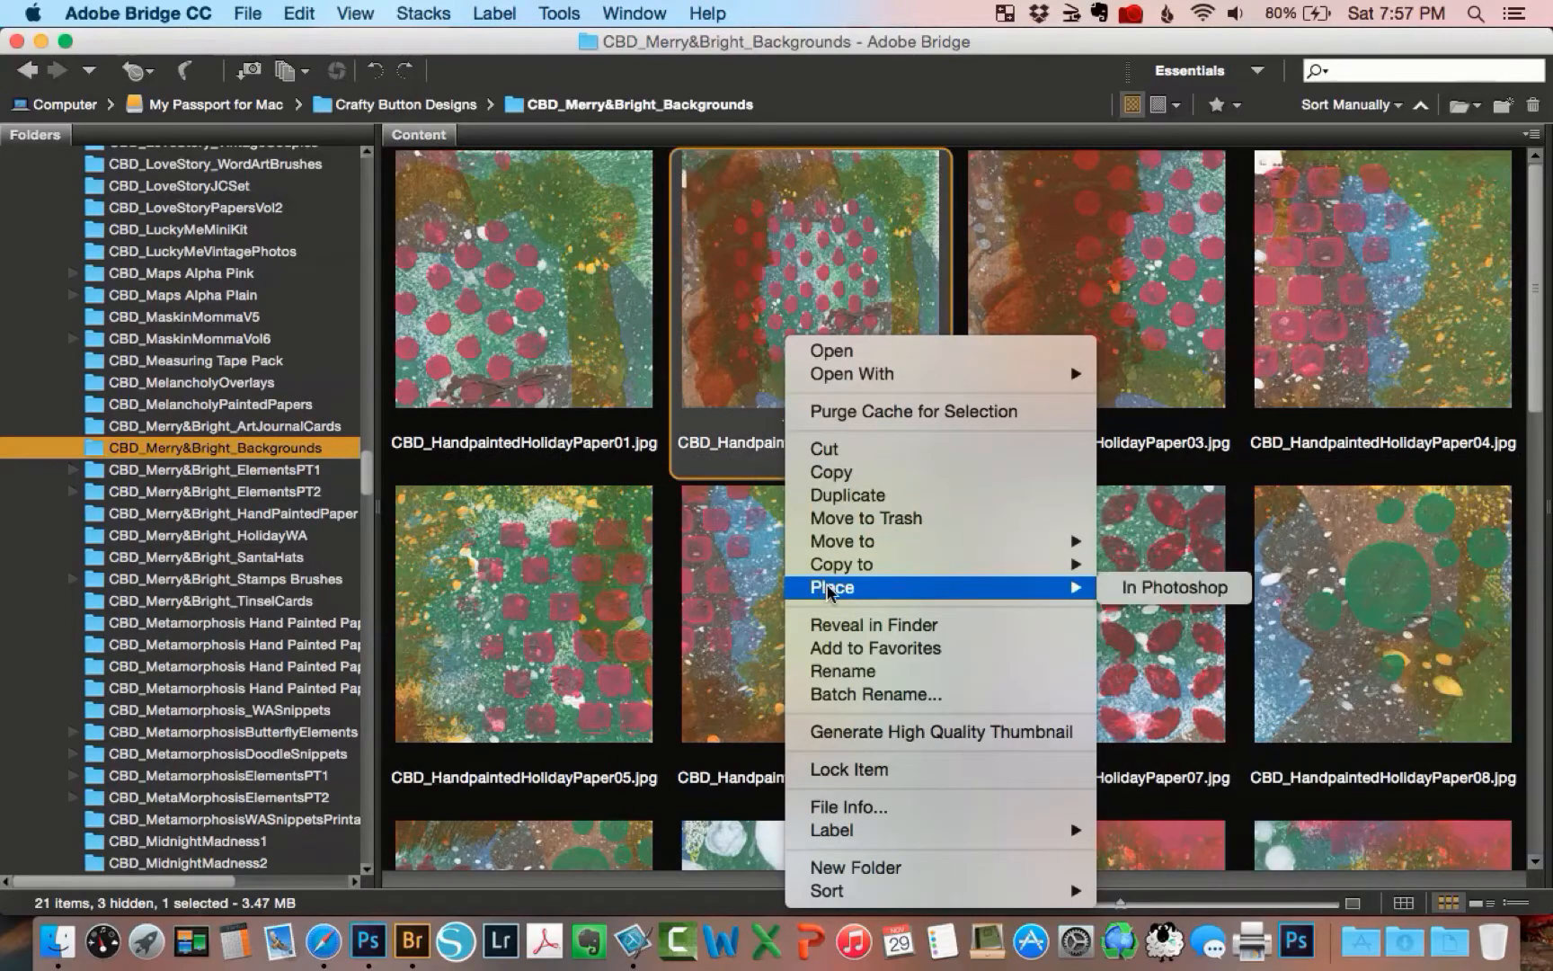
{"action": "left_click", "coordinate": [1126, 587]}
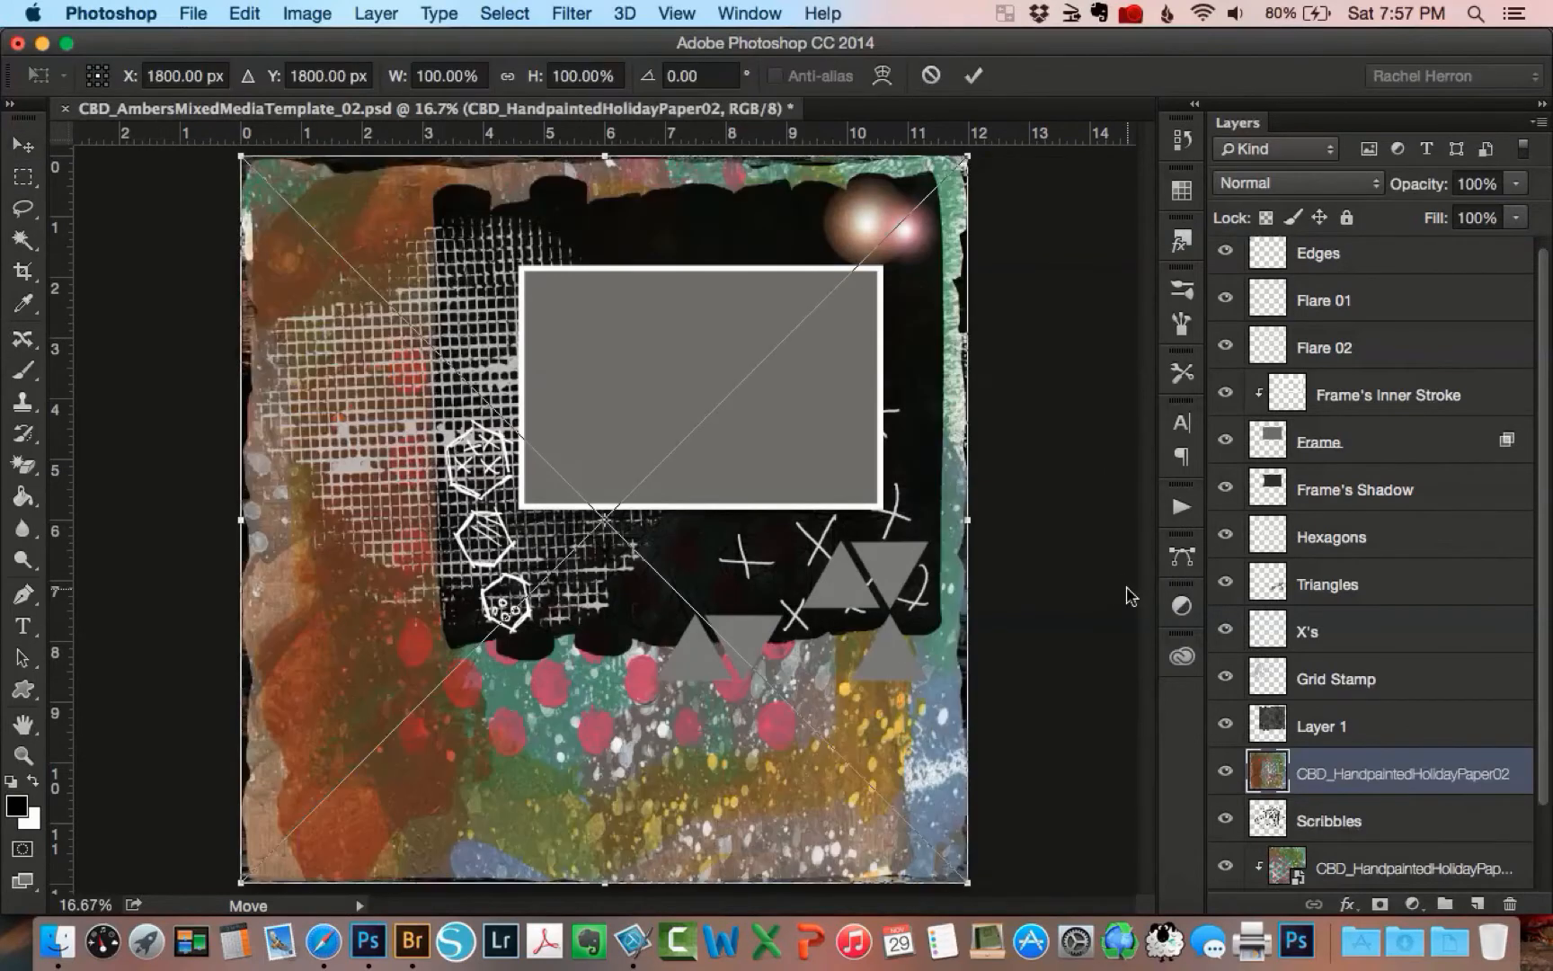
{"action": "left_click", "coordinate": [975, 76]}
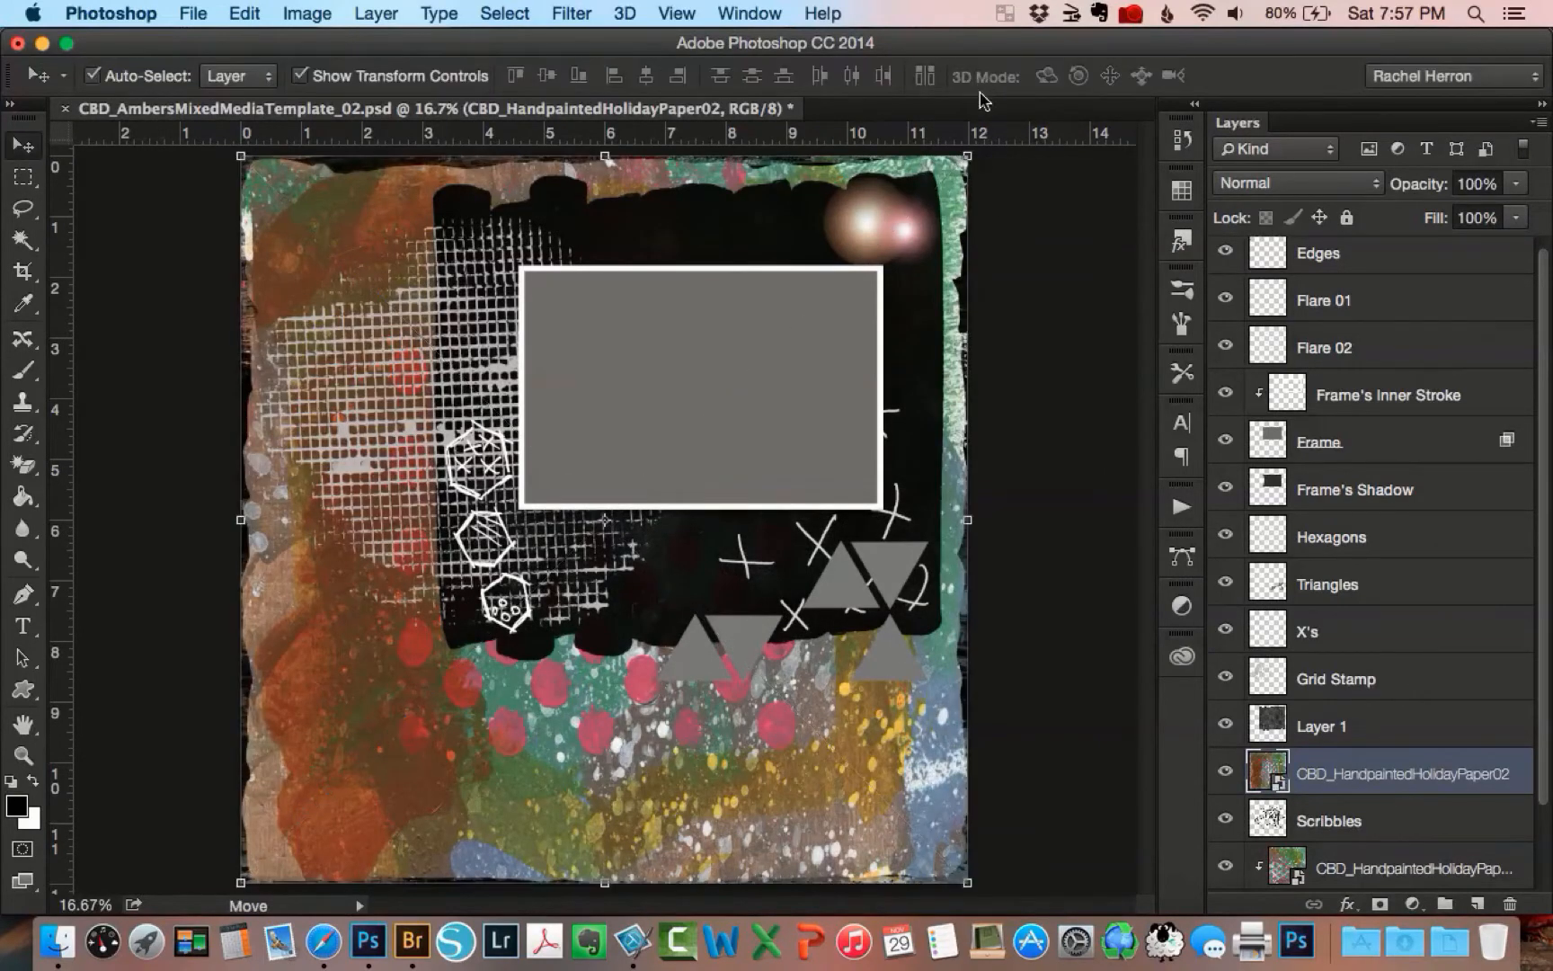
{"action": "left_click", "coordinate": [372, 18]}
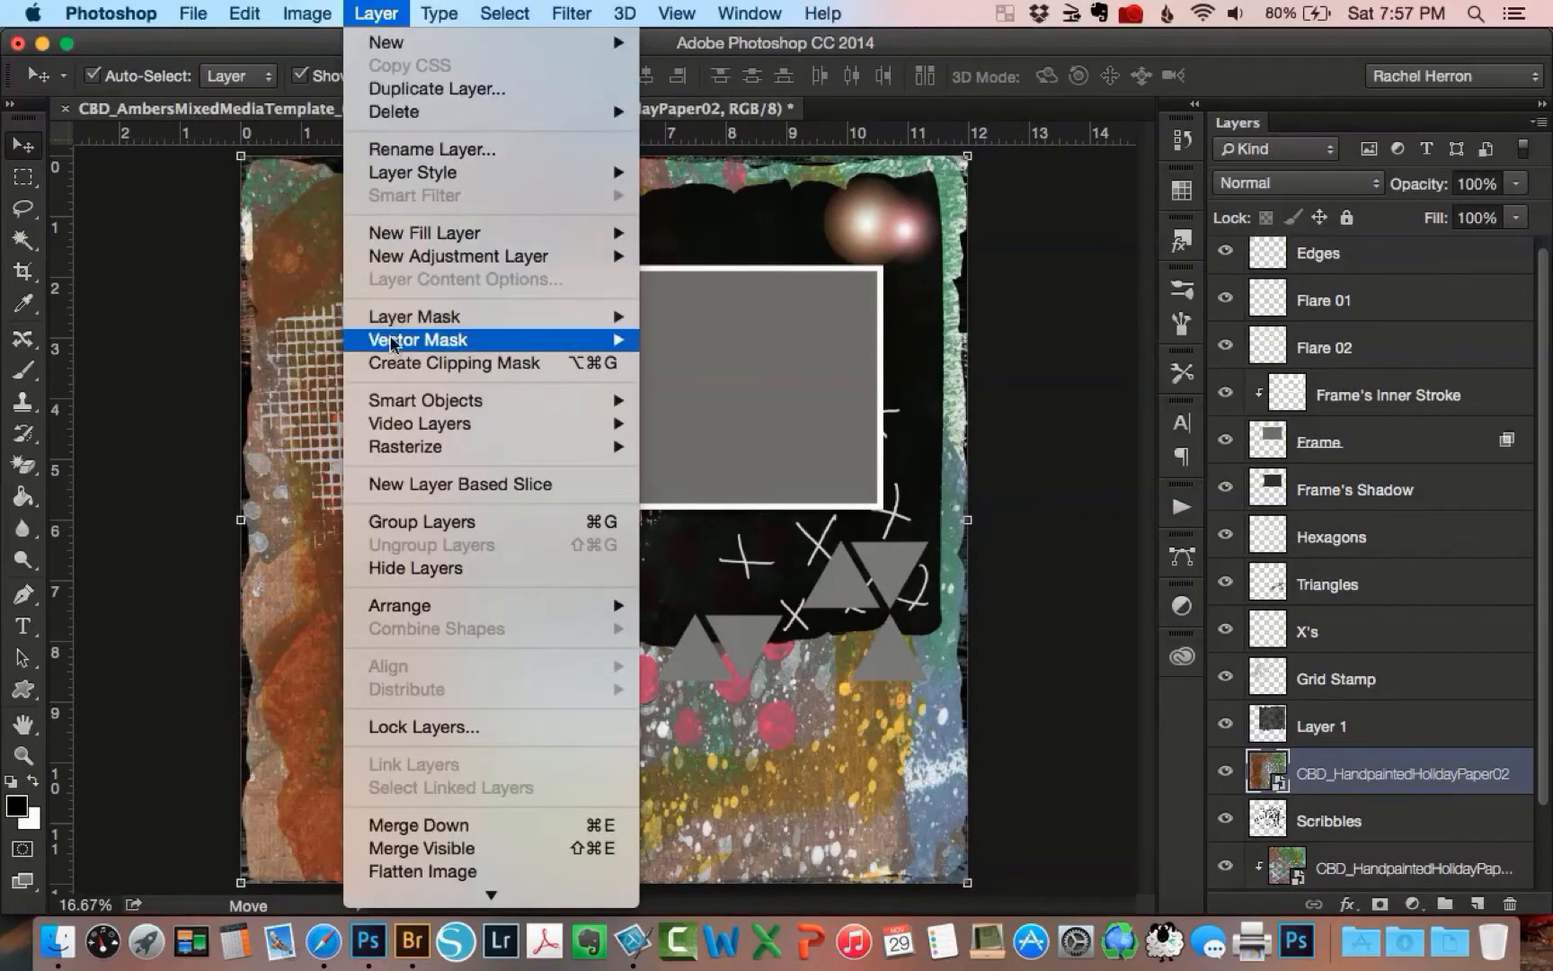
{"action": "left_click", "coordinate": [392, 363]}
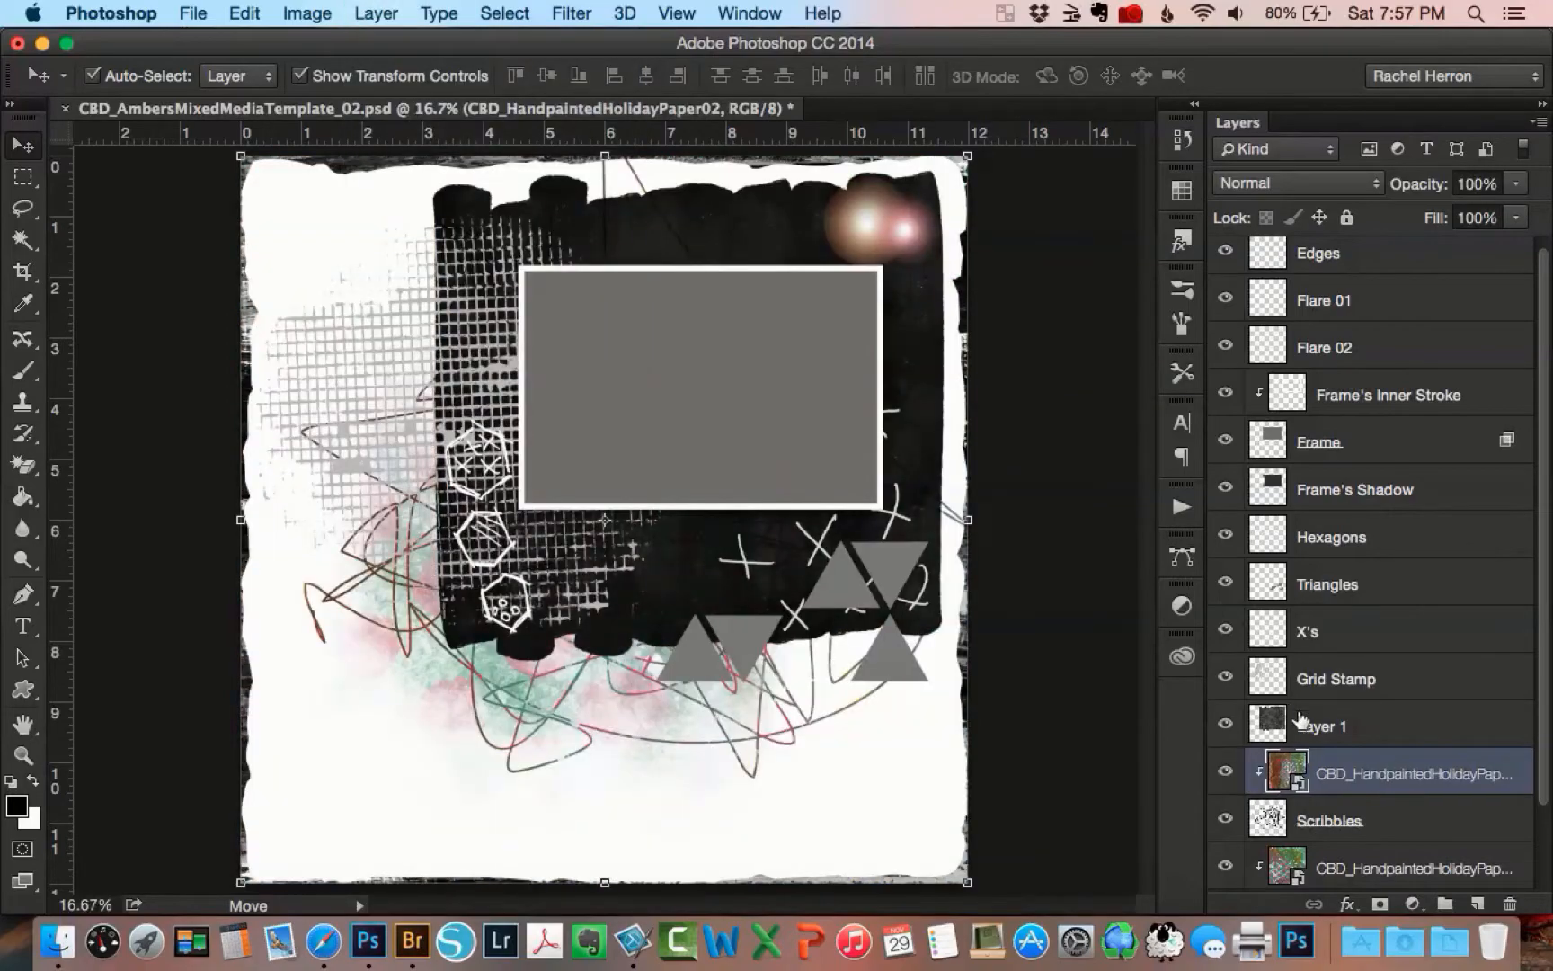
Step: Place CBD_HandpaintedHolidayPaper04.jpg from Adobe Bridge into the Photoshop template above Layer 1 and clip it to that layer
{"action": "left_click", "coordinate": [1240, 712]}
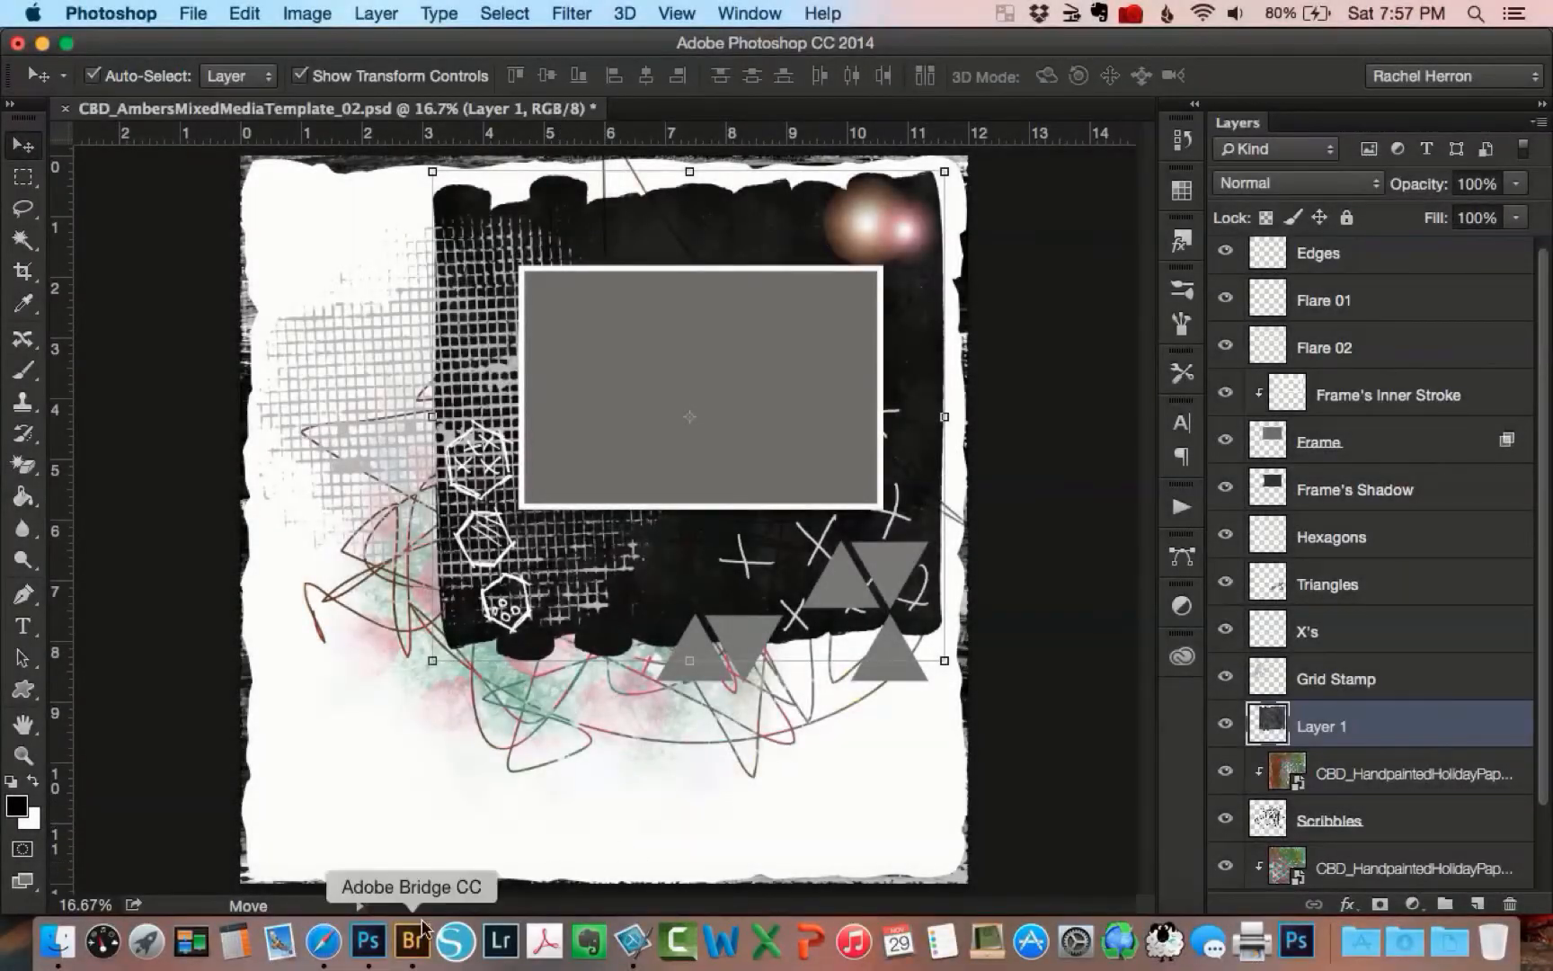
{"action": "left_click", "coordinate": [413, 941]}
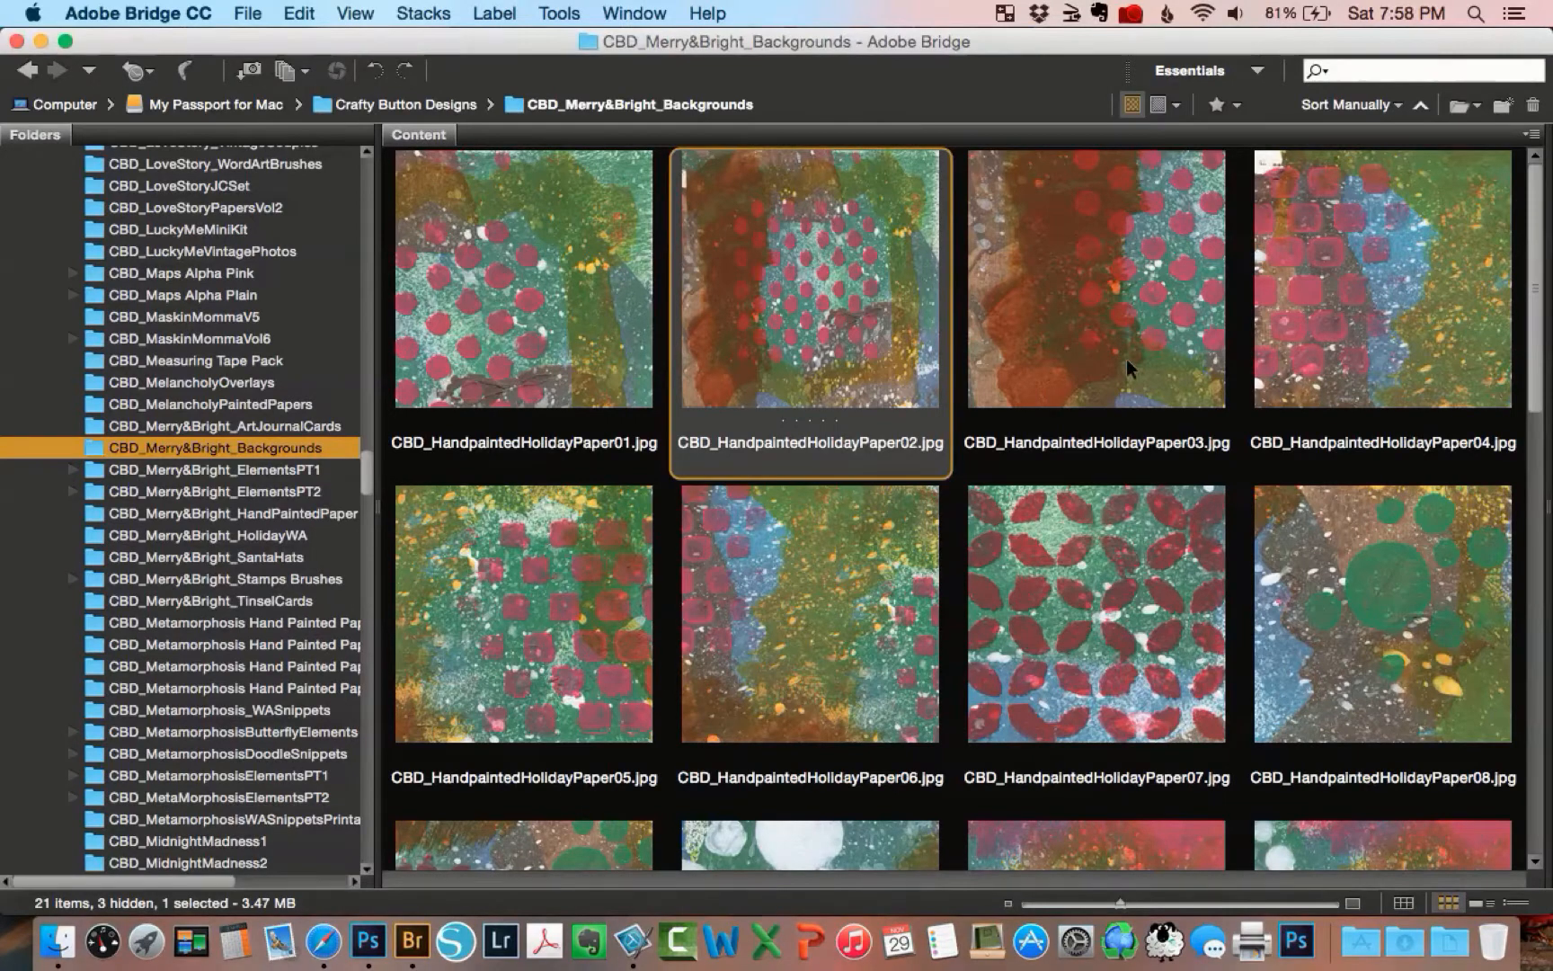
{"action": "left_click", "coordinate": [1324, 316]}
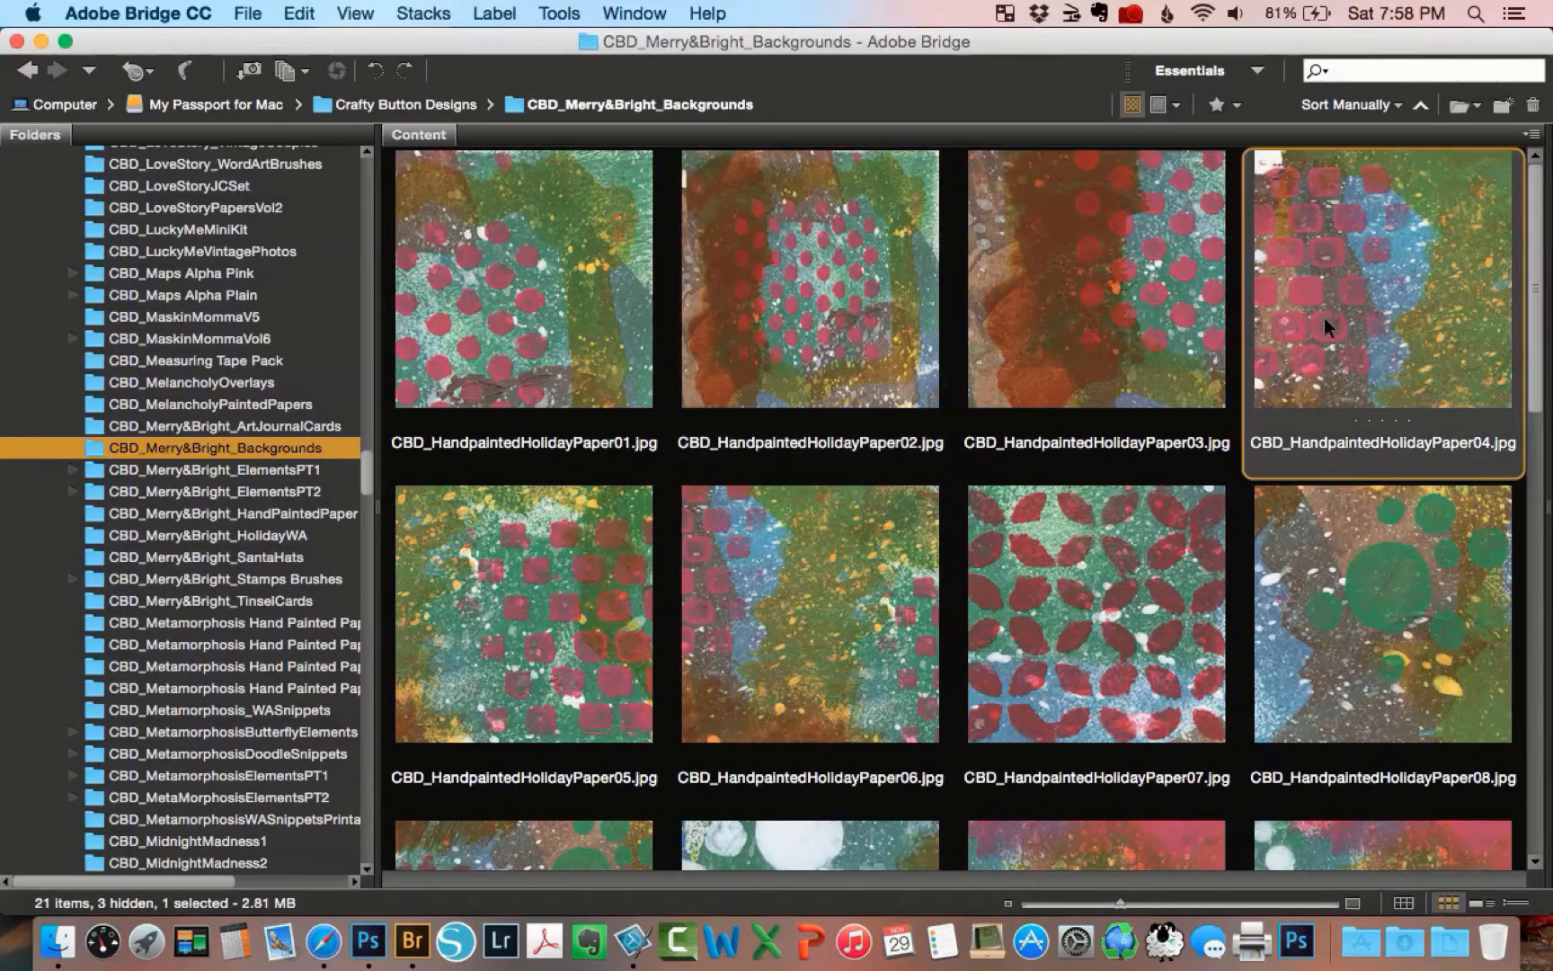
{"action": "right_click", "coordinate": [1324, 316]}
{"action": "mouse_move", "coordinate": [1294, 572]}
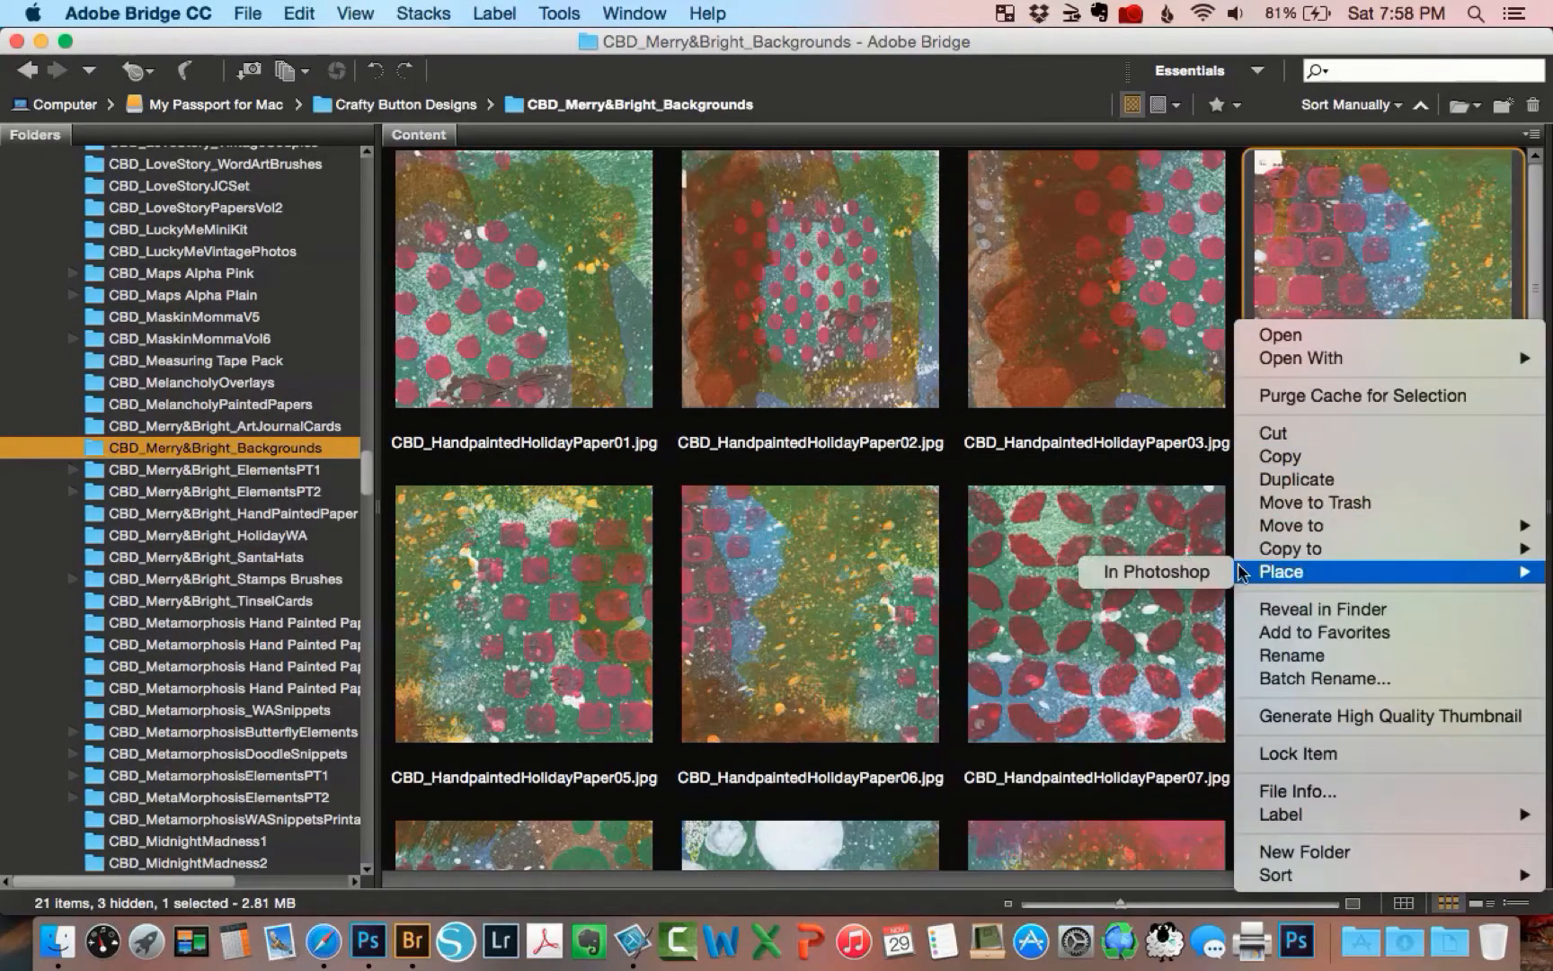
{"action": "left_click", "coordinate": [1203, 574]}
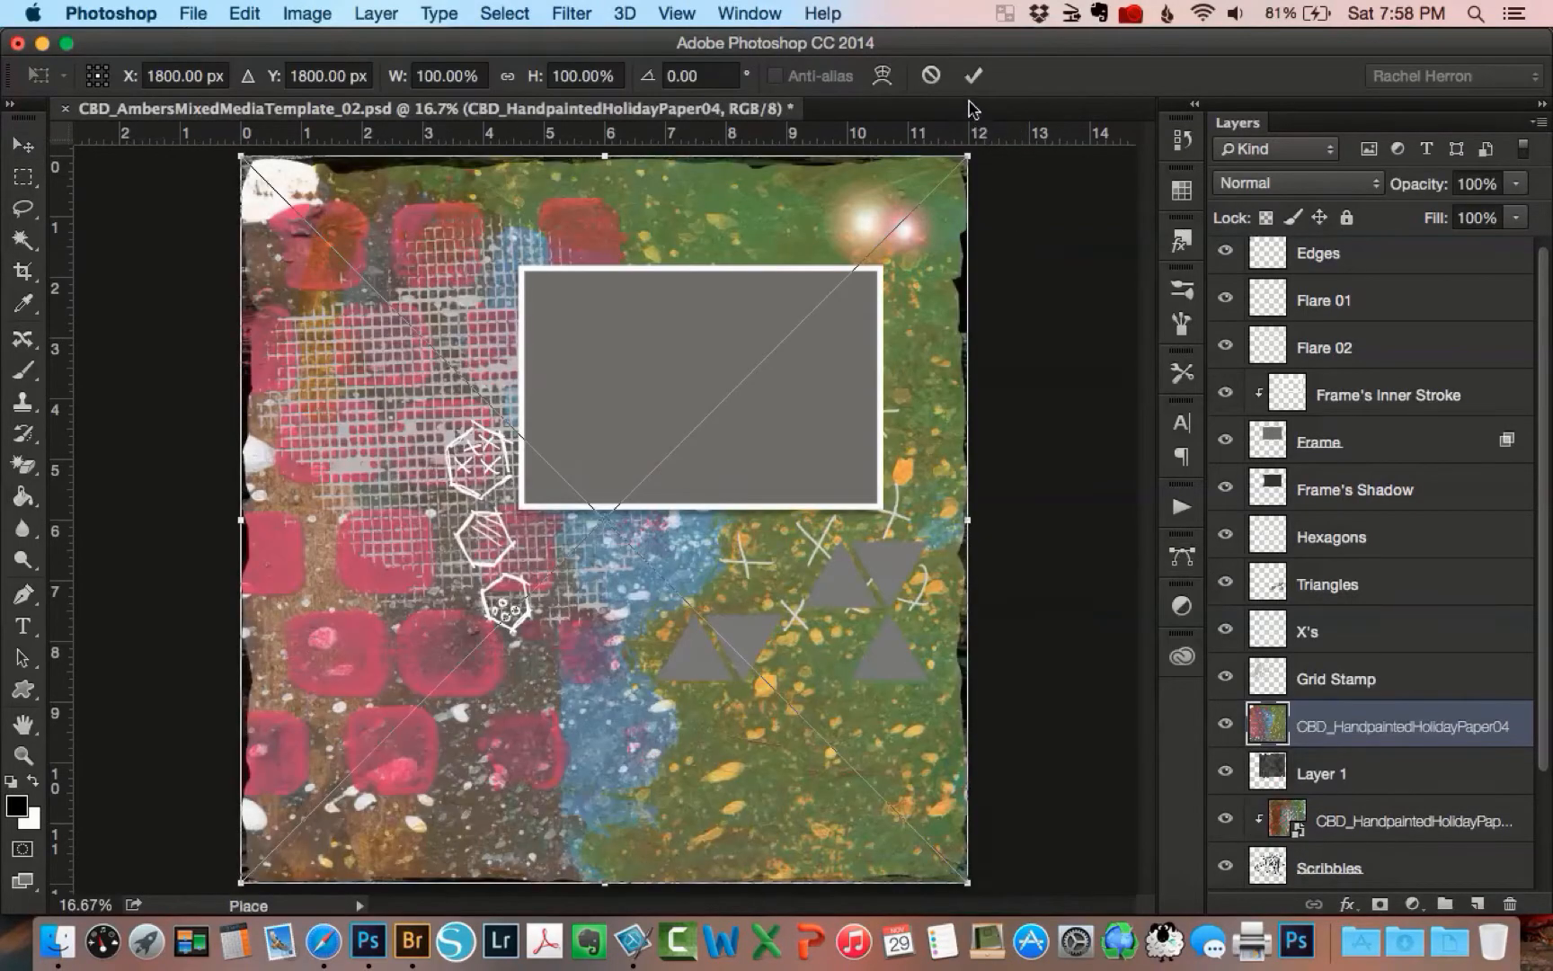
{"action": "left_click", "coordinate": [974, 77]}
{"action": "left_click", "coordinate": [376, 12]}
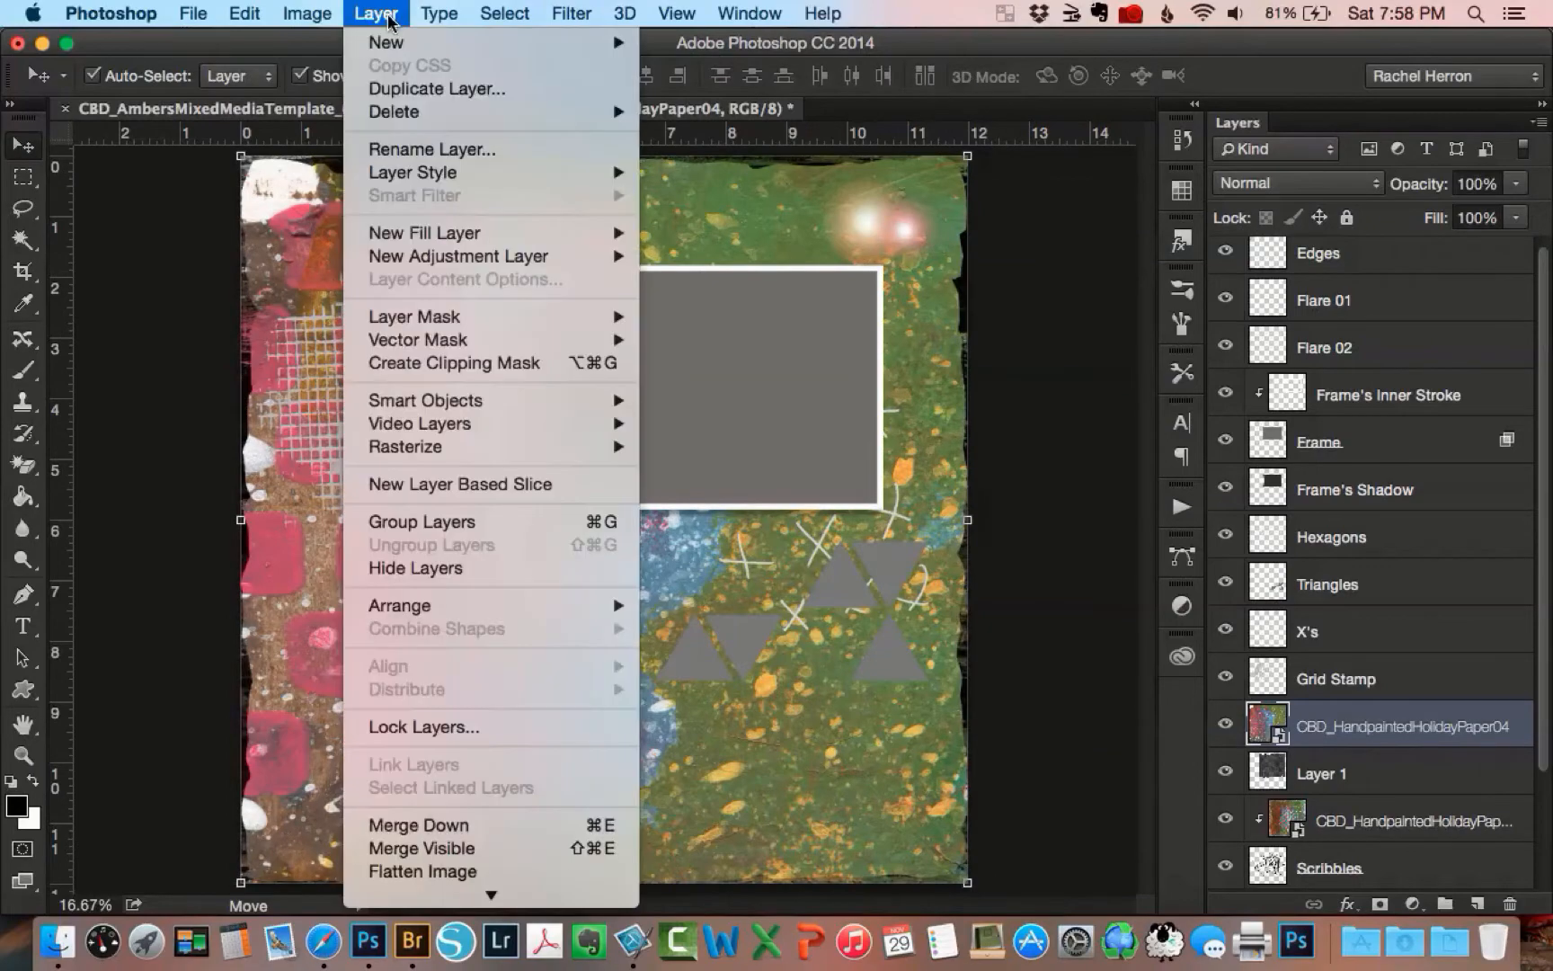
{"action": "left_click", "coordinate": [437, 363]}
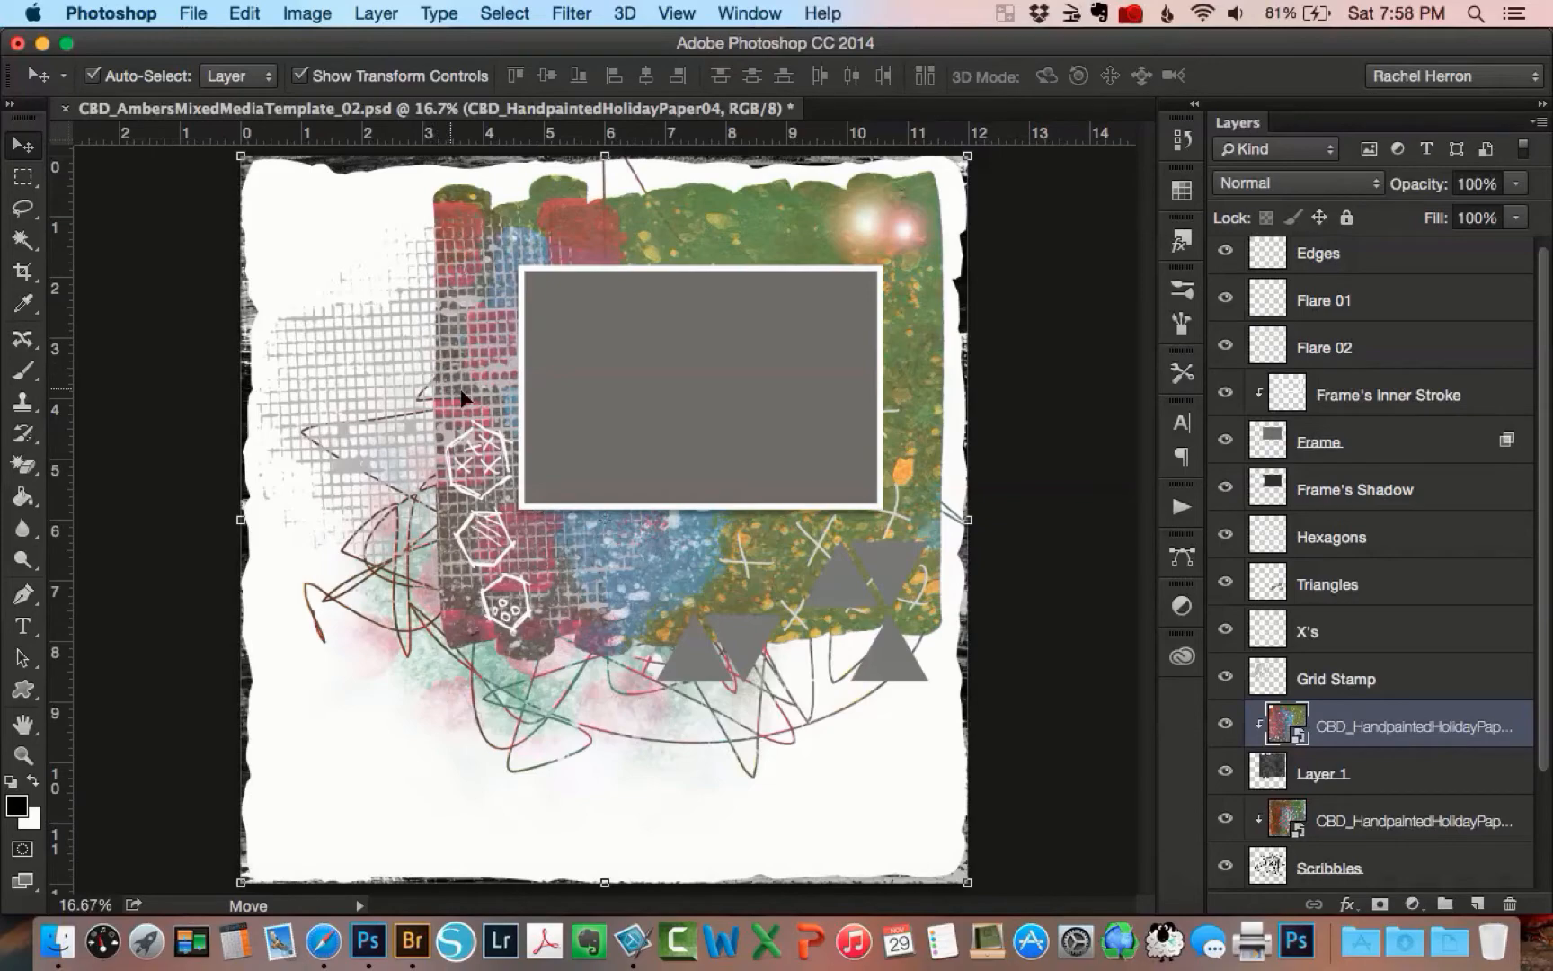
Step: Place CBD_HandpaintedHolidayPaper10.jpg from Adobe Bridge into the Photoshop template above the Grid Stamp layer and clip it to that layer
{"action": "left_click", "coordinate": [1313, 685]}
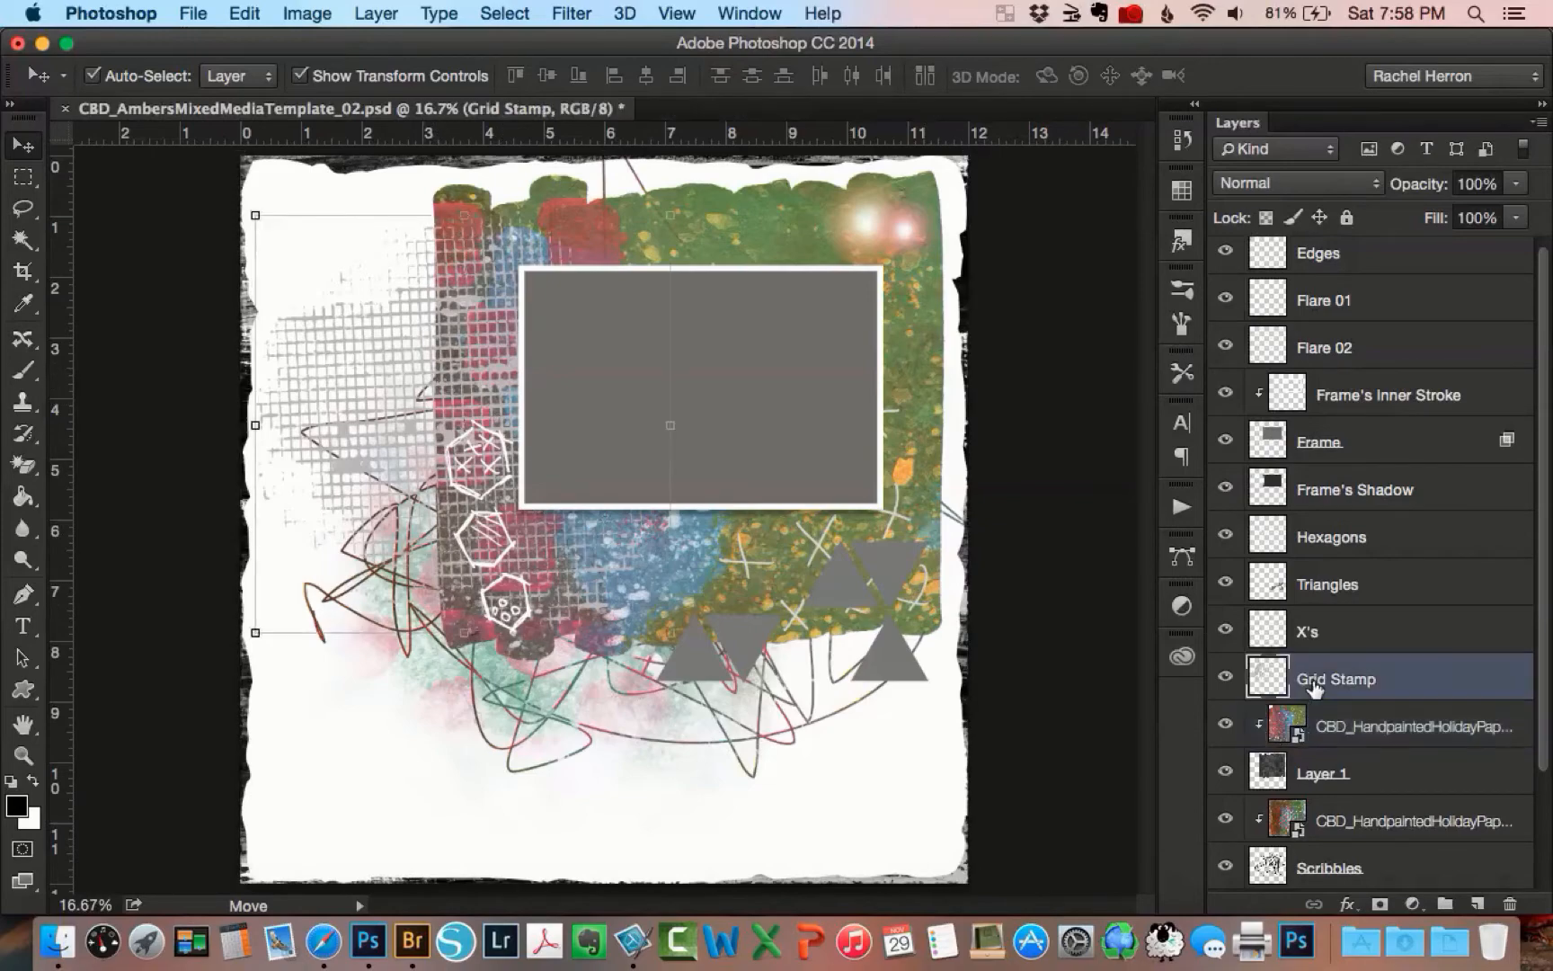
{"action": "left_click", "coordinate": [413, 941]}
{"action": "left_click", "coordinate": [744, 550]}
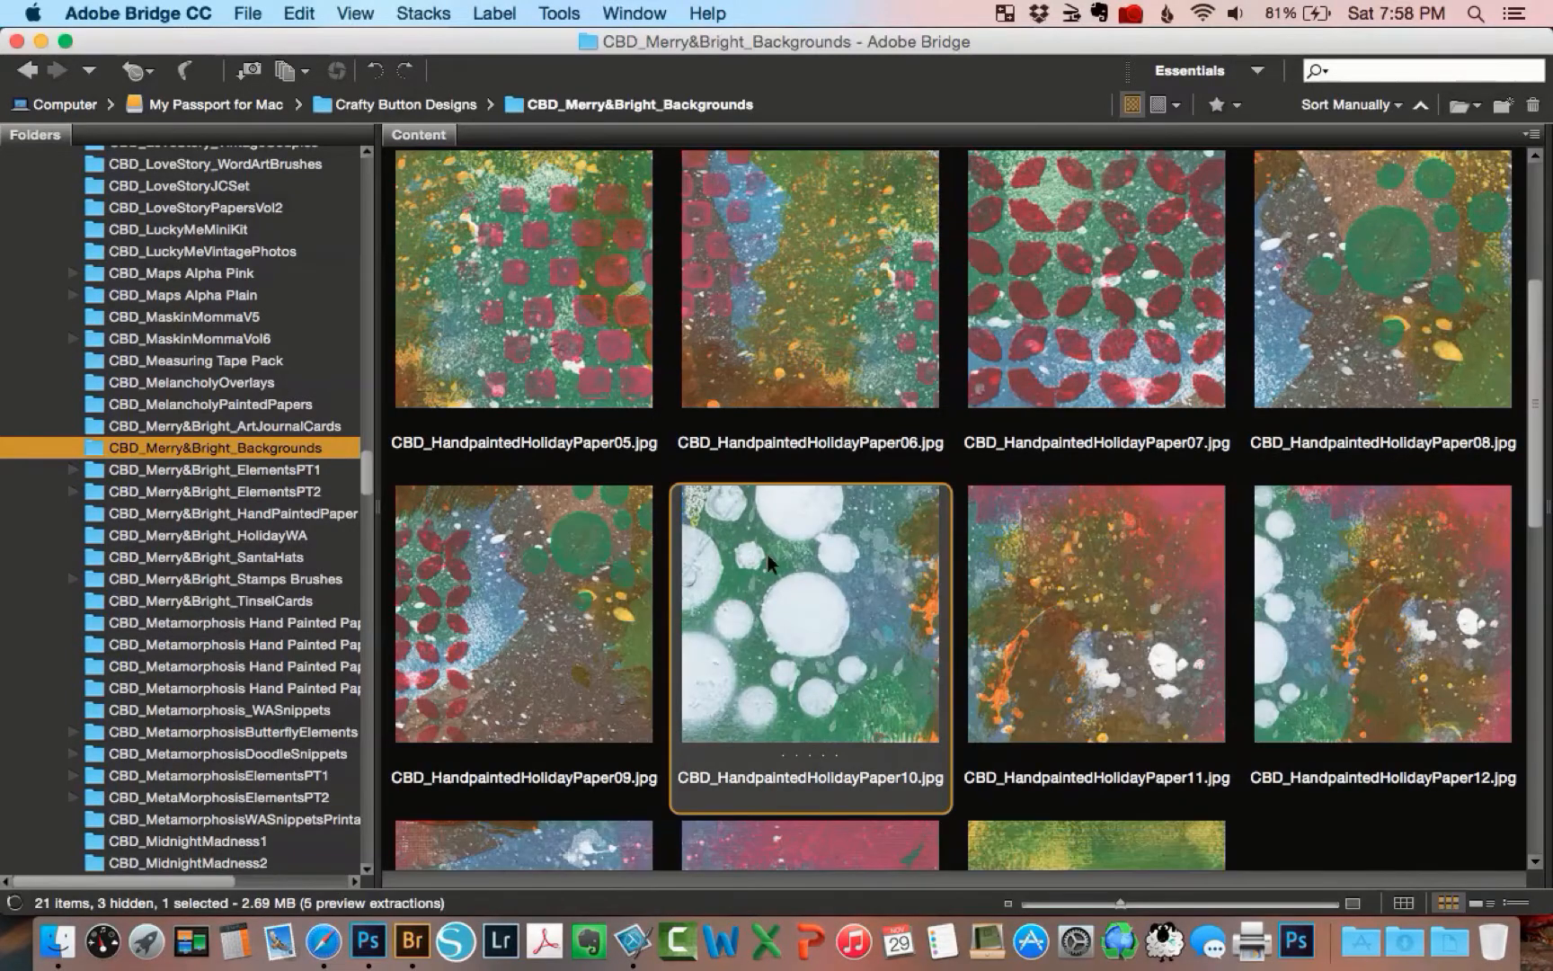
{"action": "right_click", "coordinate": [768, 555]}
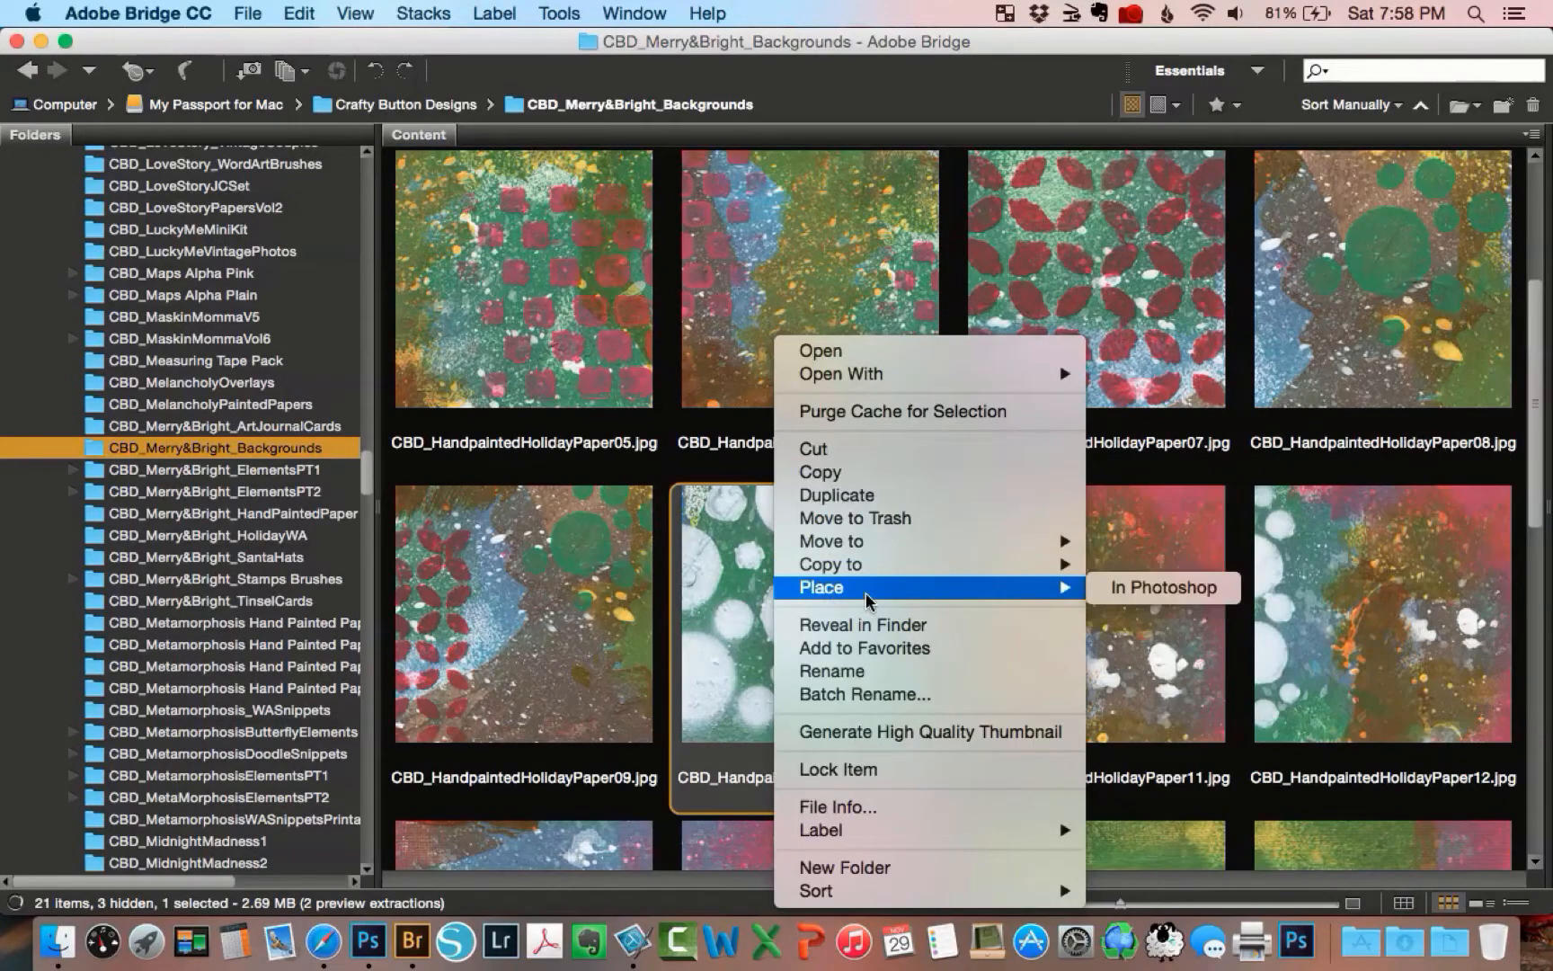
{"action": "left_click", "coordinate": [1122, 583]}
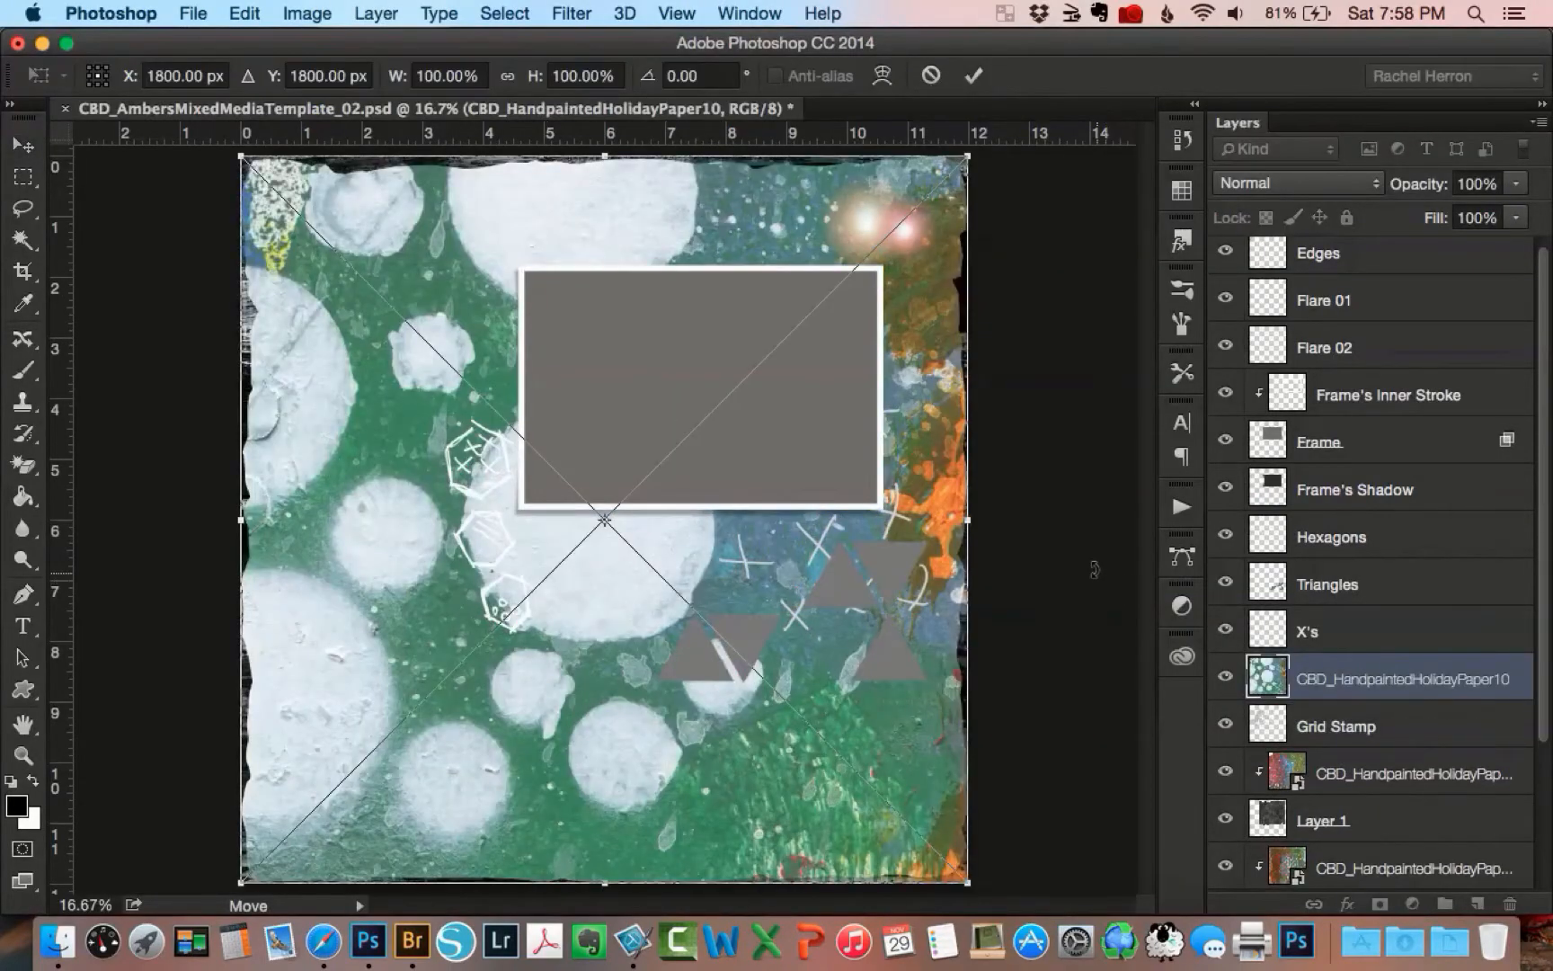
{"action": "left_click", "coordinate": [975, 80]}
{"action": "left_click", "coordinate": [376, 12]}
{"action": "mouse_move", "coordinate": [393, 328]}
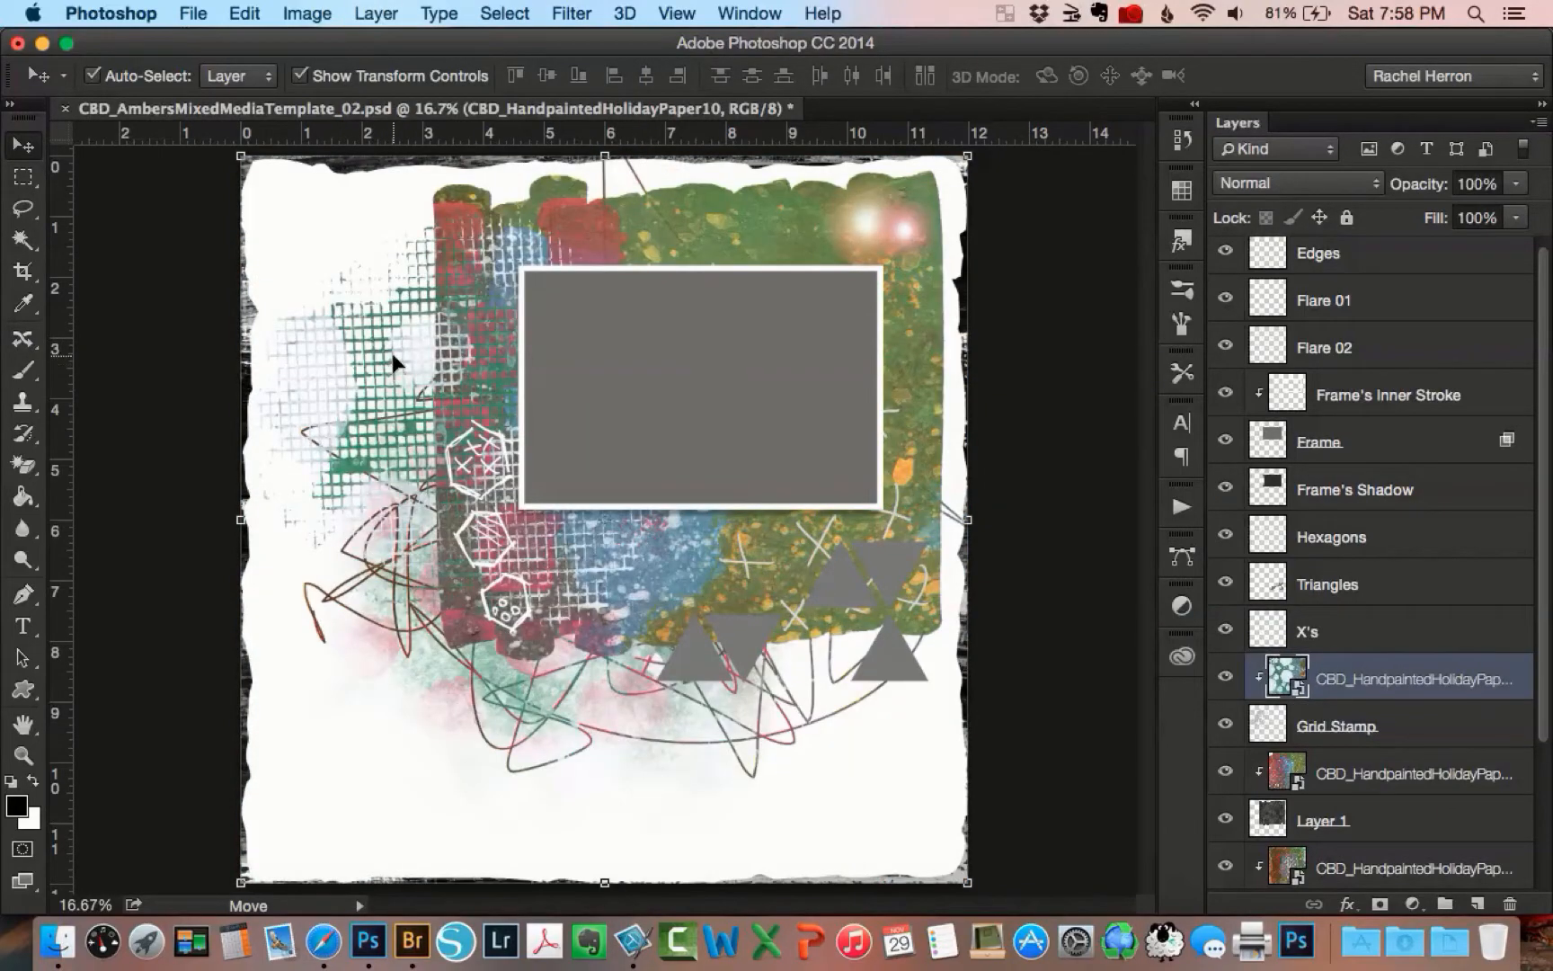
Step: Place CBD_HandpaintedHolidayPaper06.jpg from Adobe Bridge into the Photoshop template above the X's layer and clip it to that layer
{"action": "left_click", "coordinate": [1314, 637]}
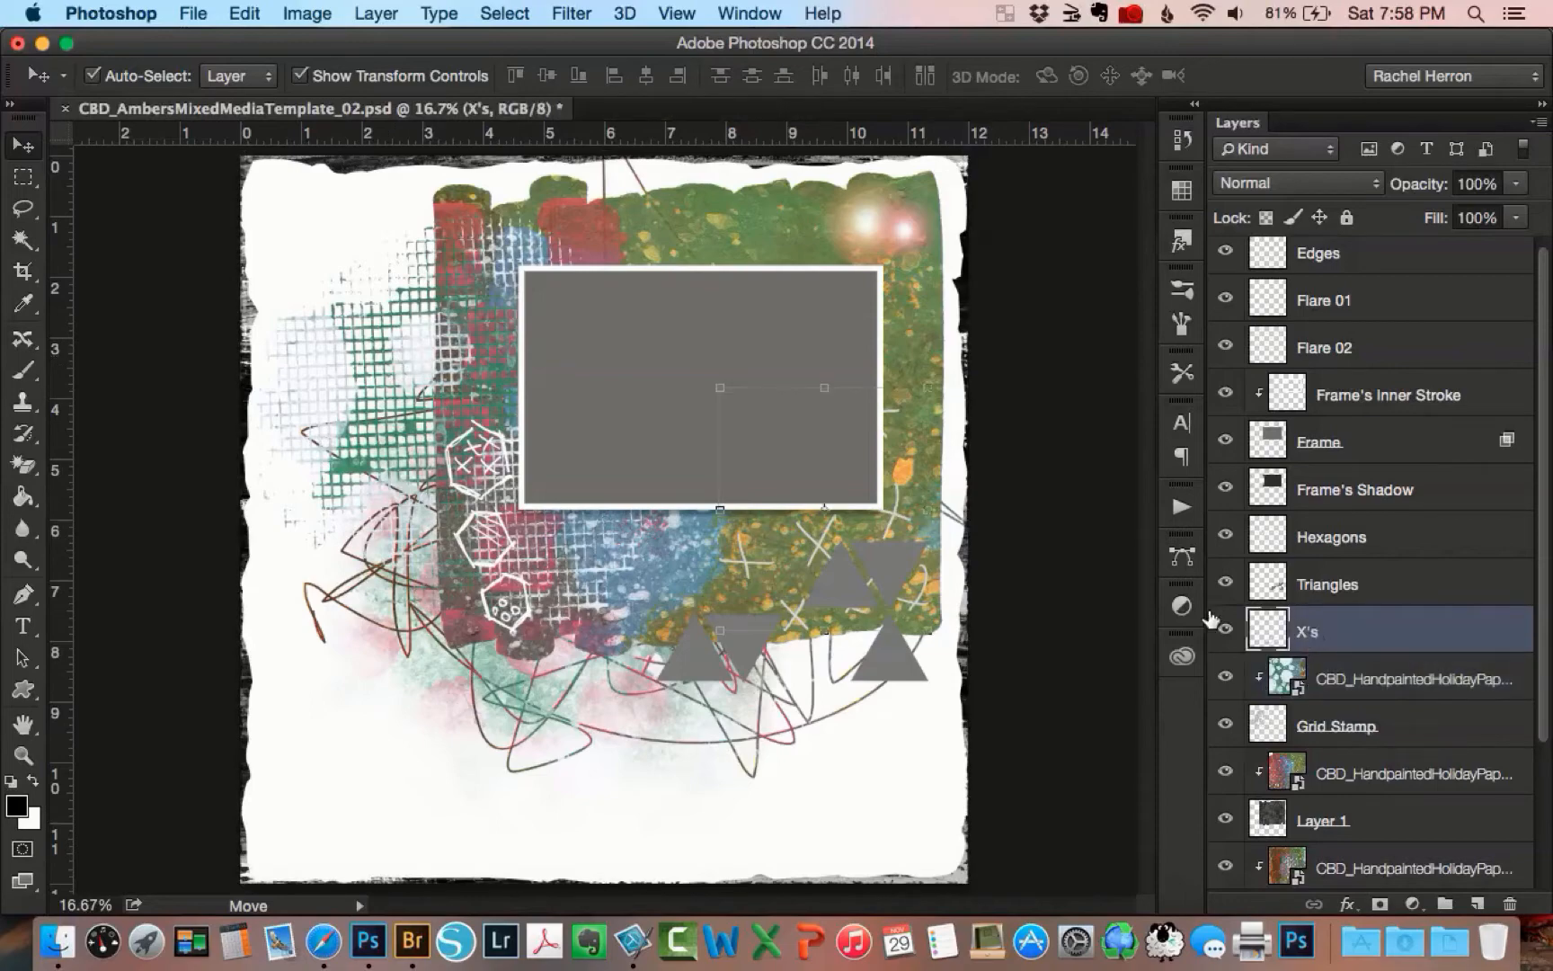
{"action": "left_click", "coordinate": [413, 941]}
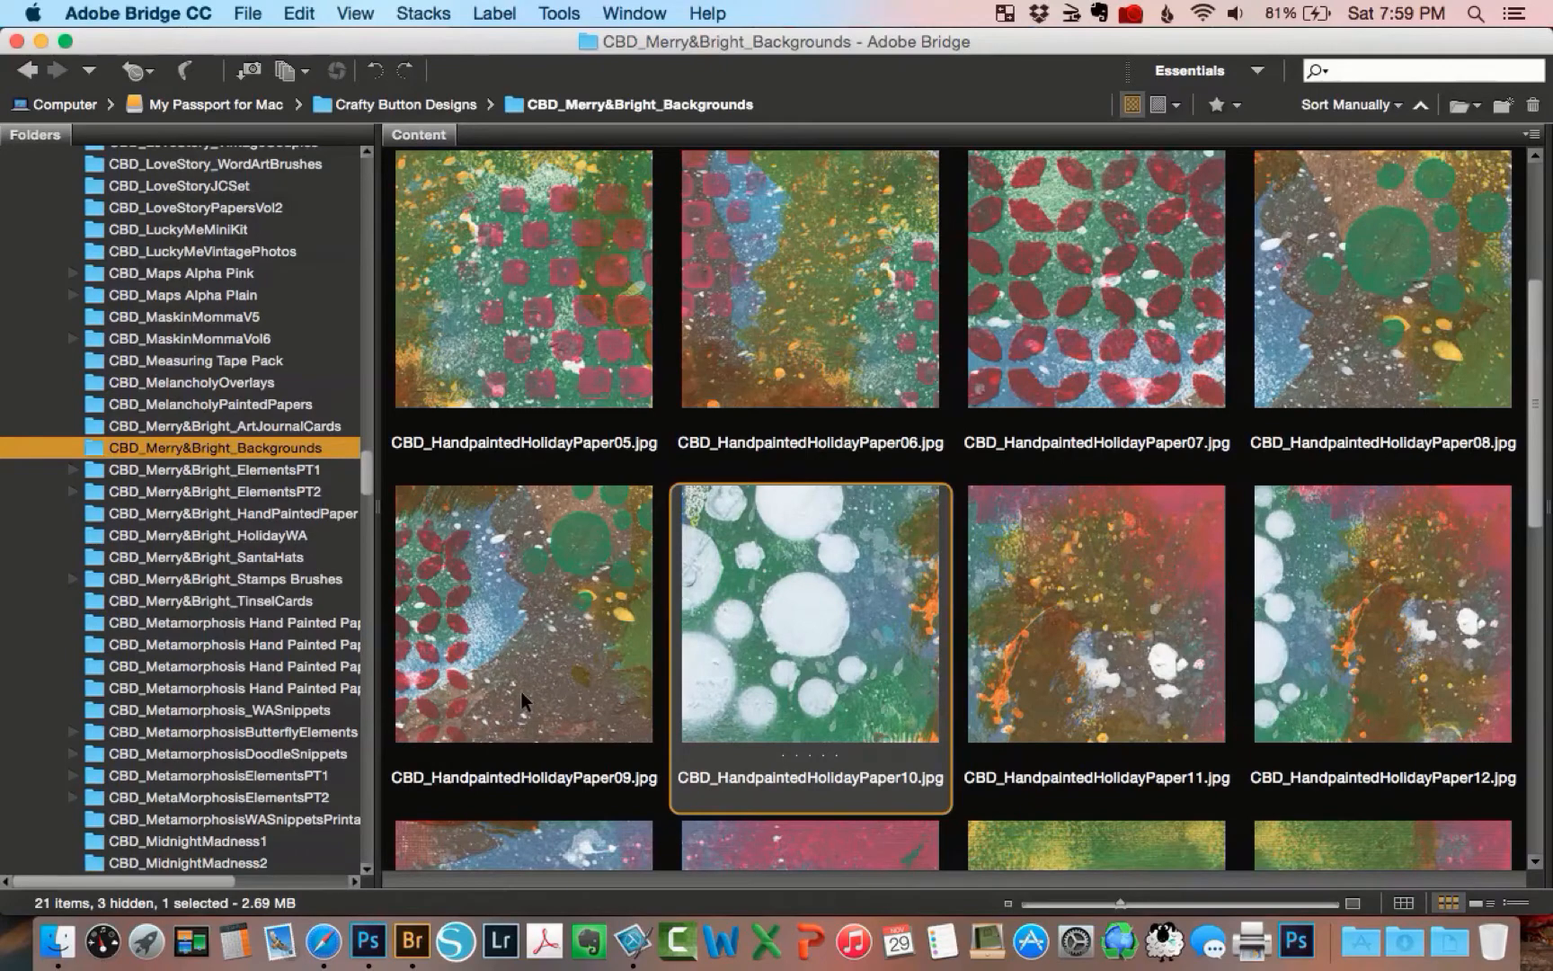
{"action": "left_click", "coordinate": [773, 344]}
{"action": "right_click", "coordinate": [773, 343]}
{"action": "mouse_move", "coordinate": [978, 589]}
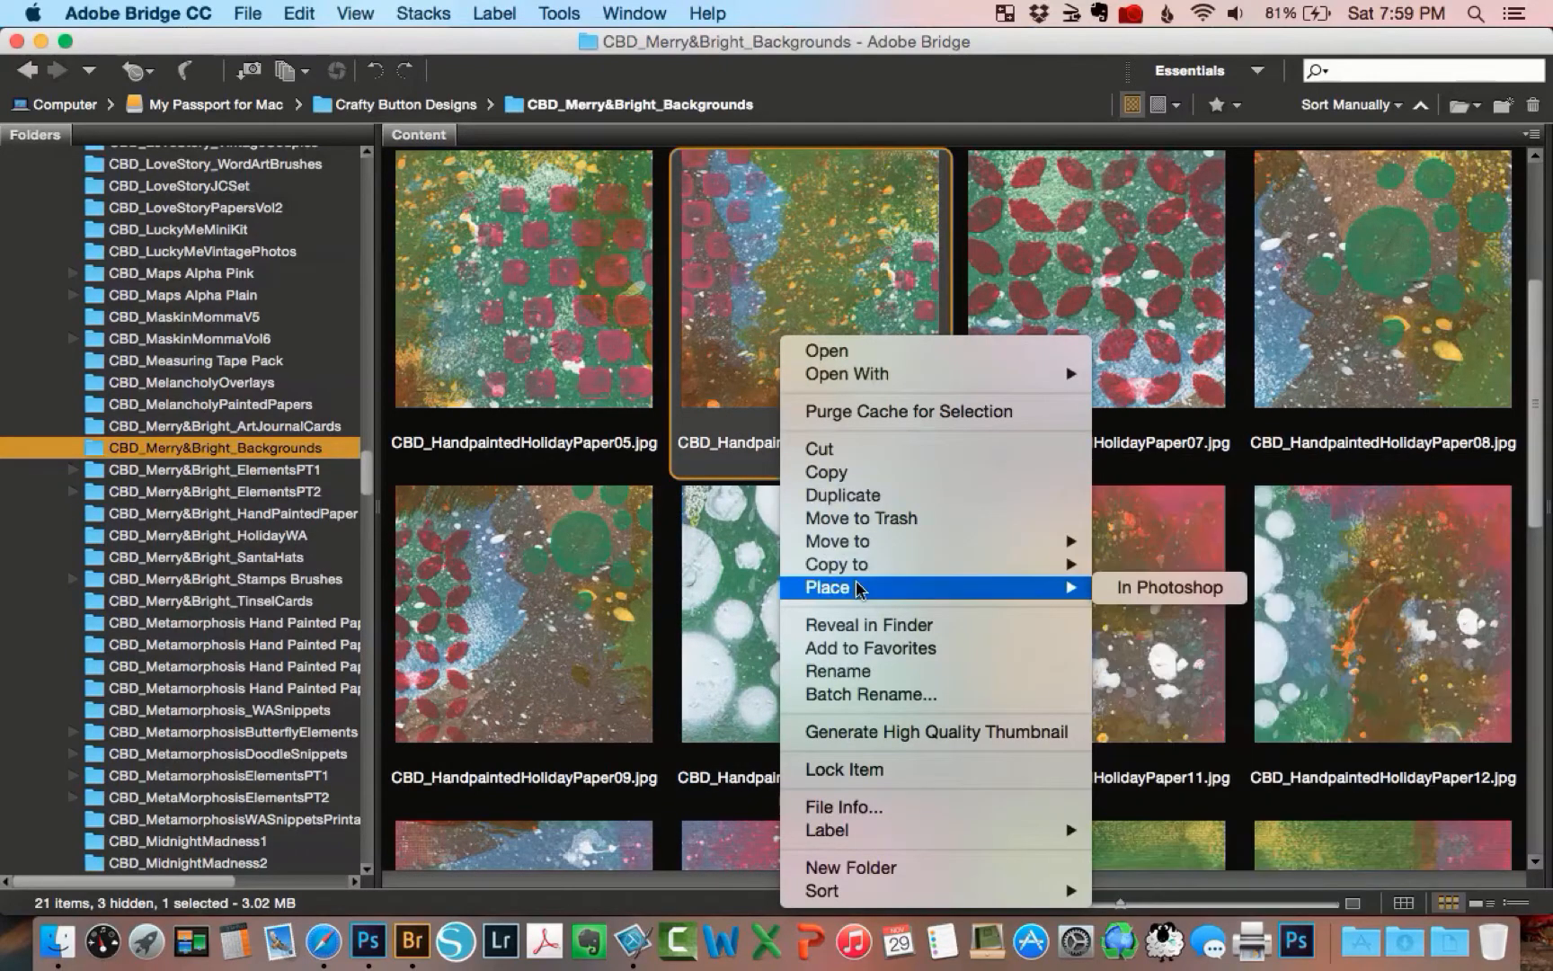
{"action": "left_click", "coordinate": [1115, 589]}
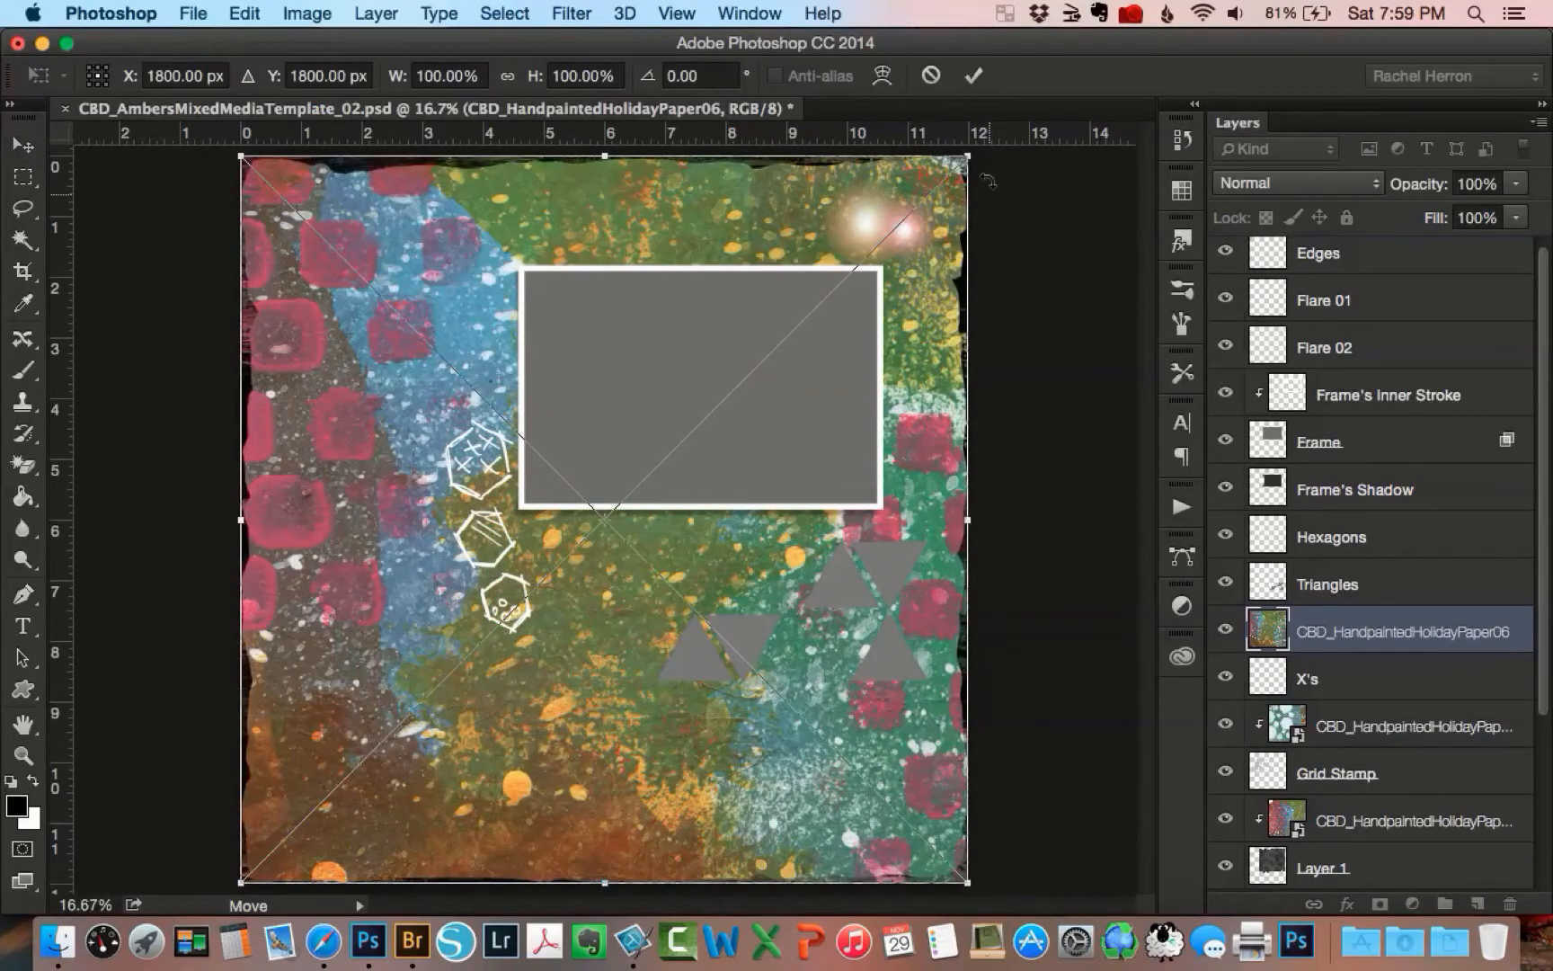
{"action": "left_click", "coordinate": [976, 77]}
{"action": "left_click", "coordinate": [375, 12]}
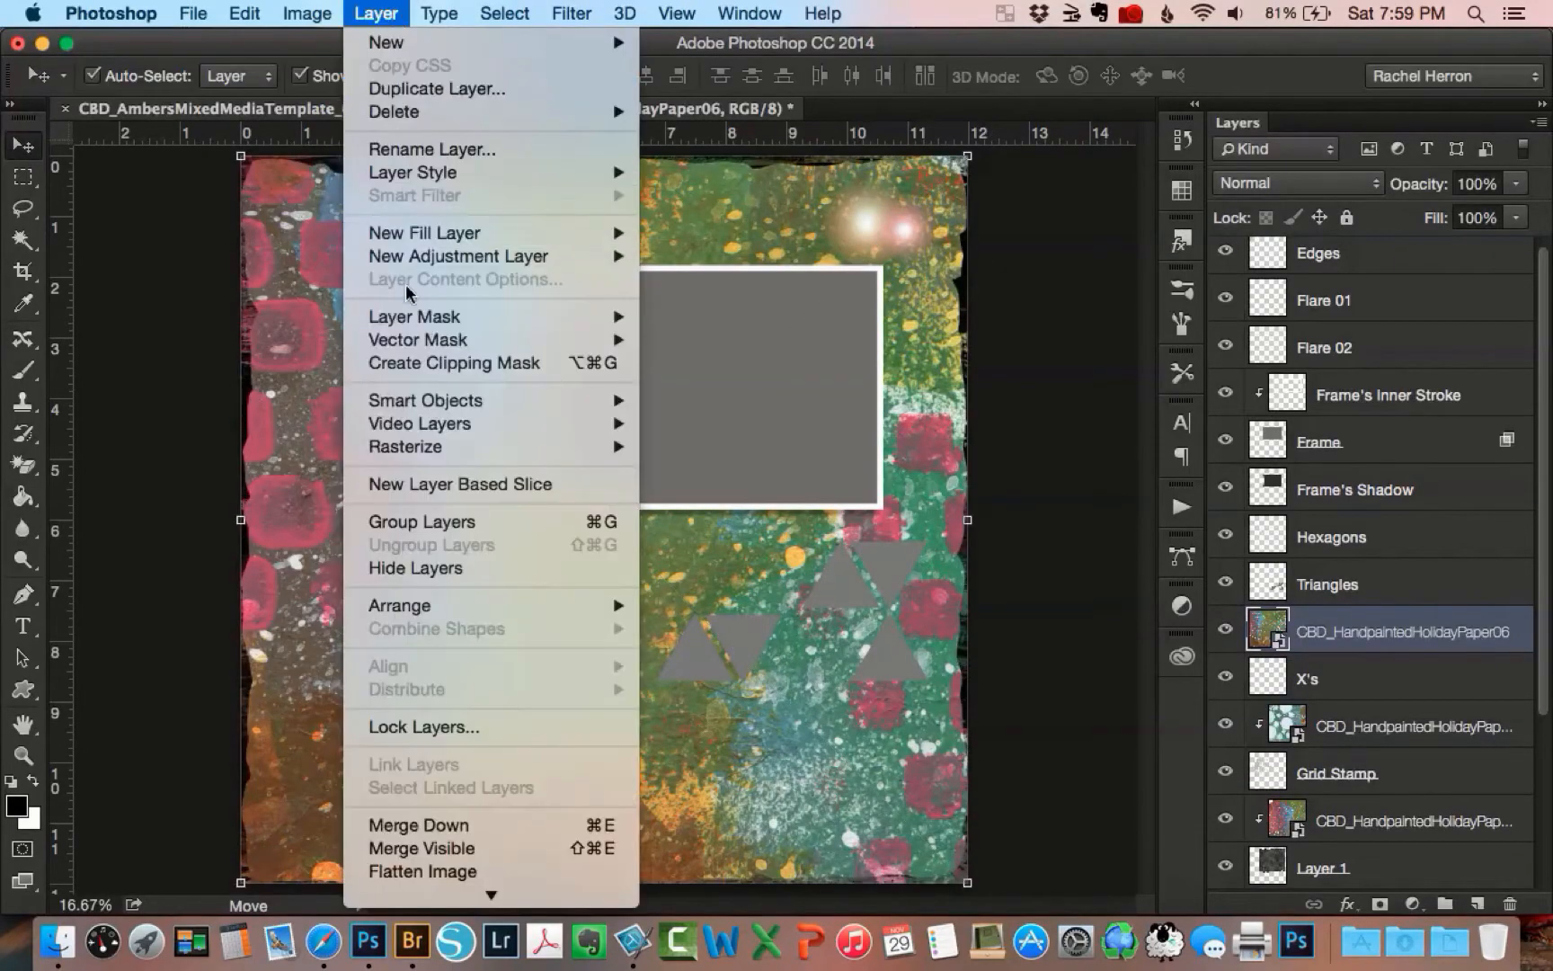
{"action": "left_click", "coordinate": [412, 362]}
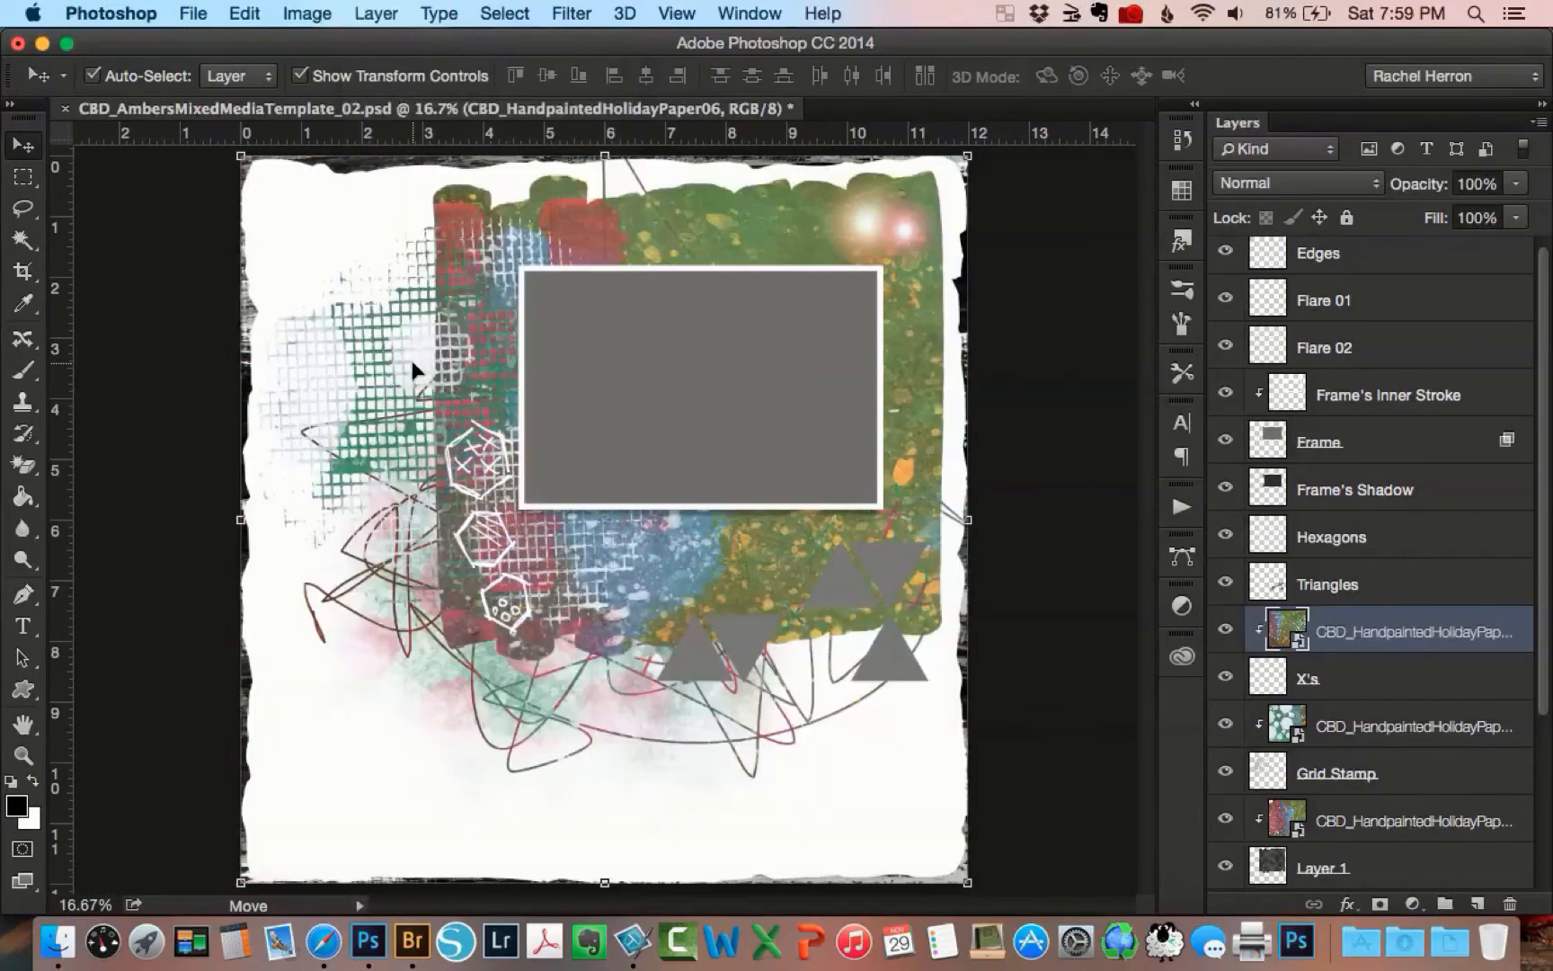
Step: Place CBD_HandpaintedHolidayPaper019.jpg from Adobe Bridge into the Photoshop template above the Triangles layer and clip it to that layer
{"action": "left_click", "coordinate": [1329, 586]}
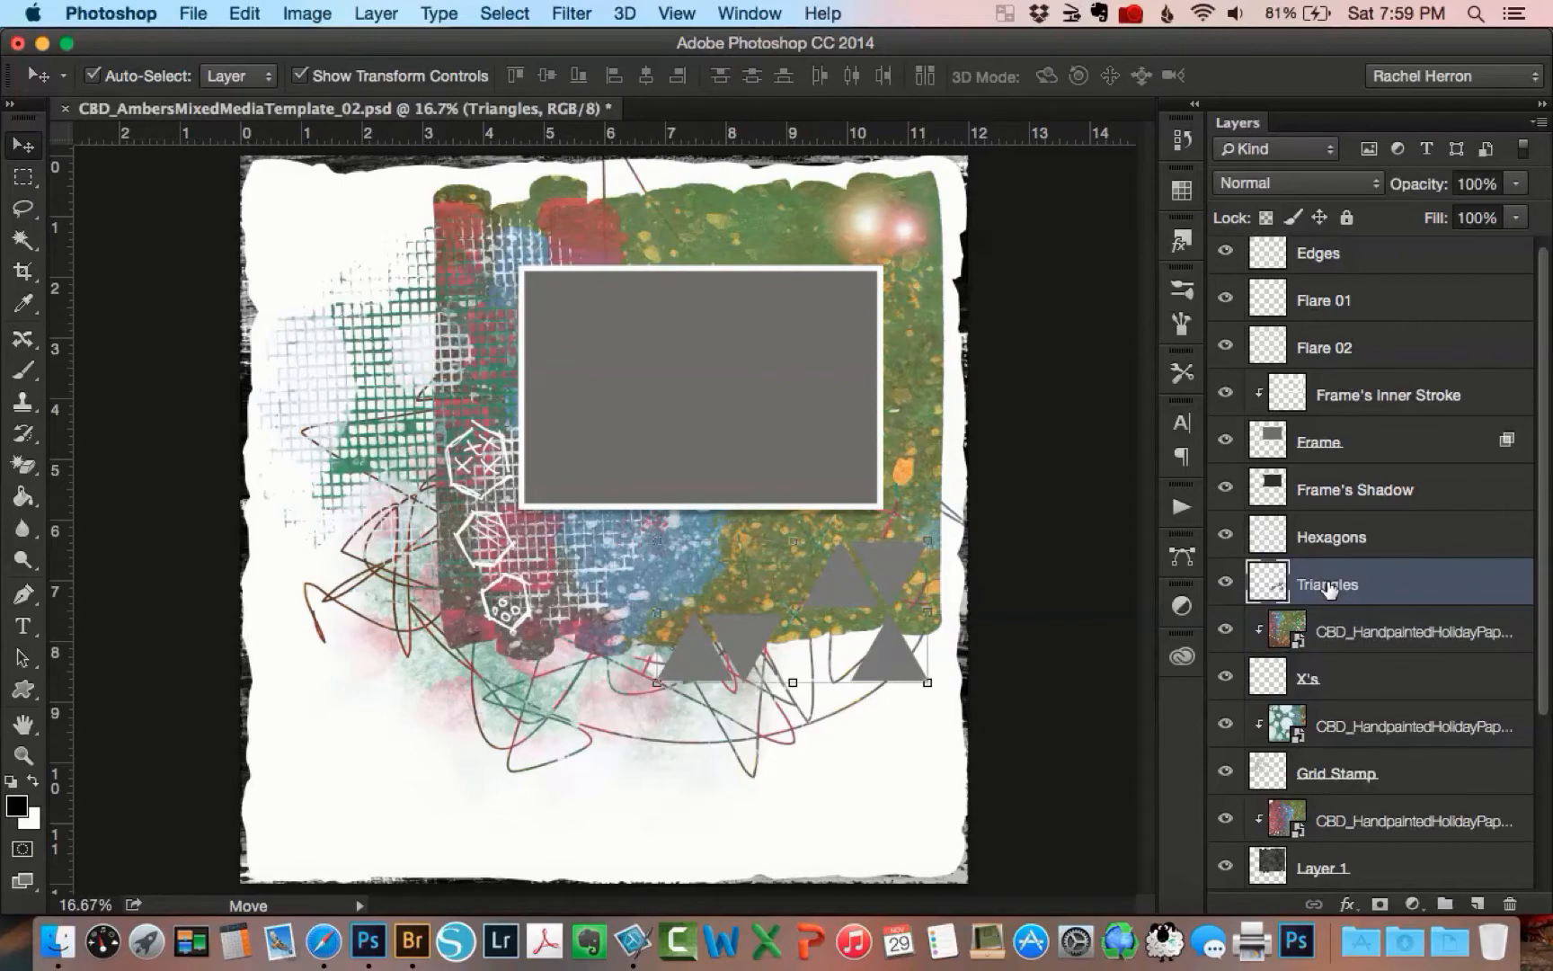
{"action": "left_click", "coordinate": [409, 944]}
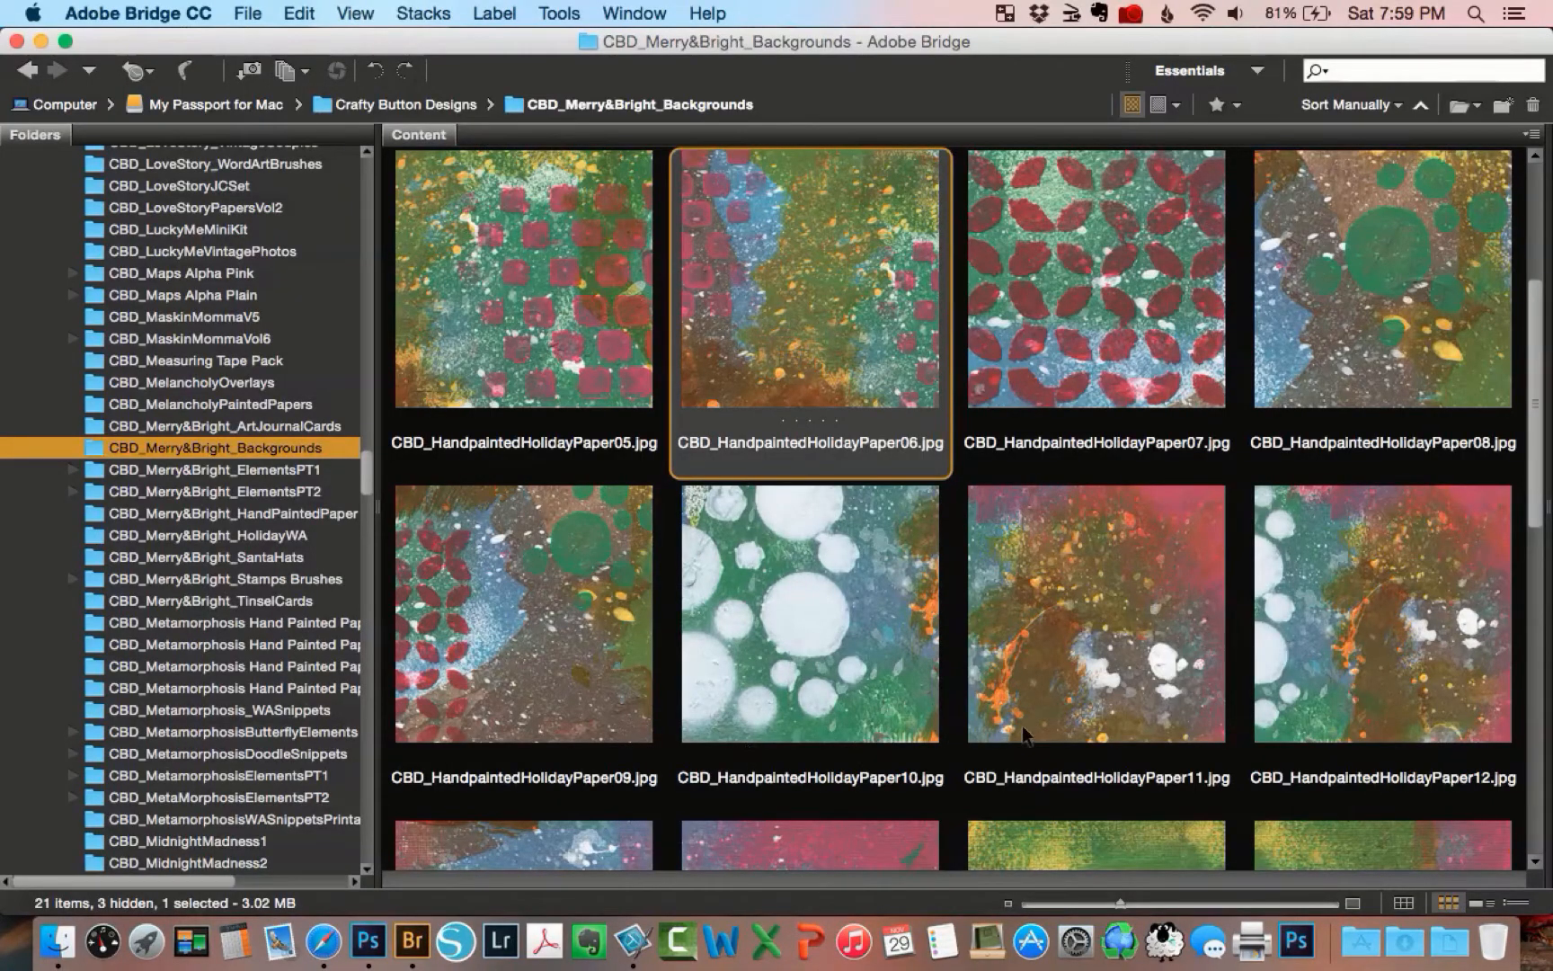
{"action": "scroll", "coordinate": [1113, 687], "scroll_direction": "down", "scroll_amount": 3}
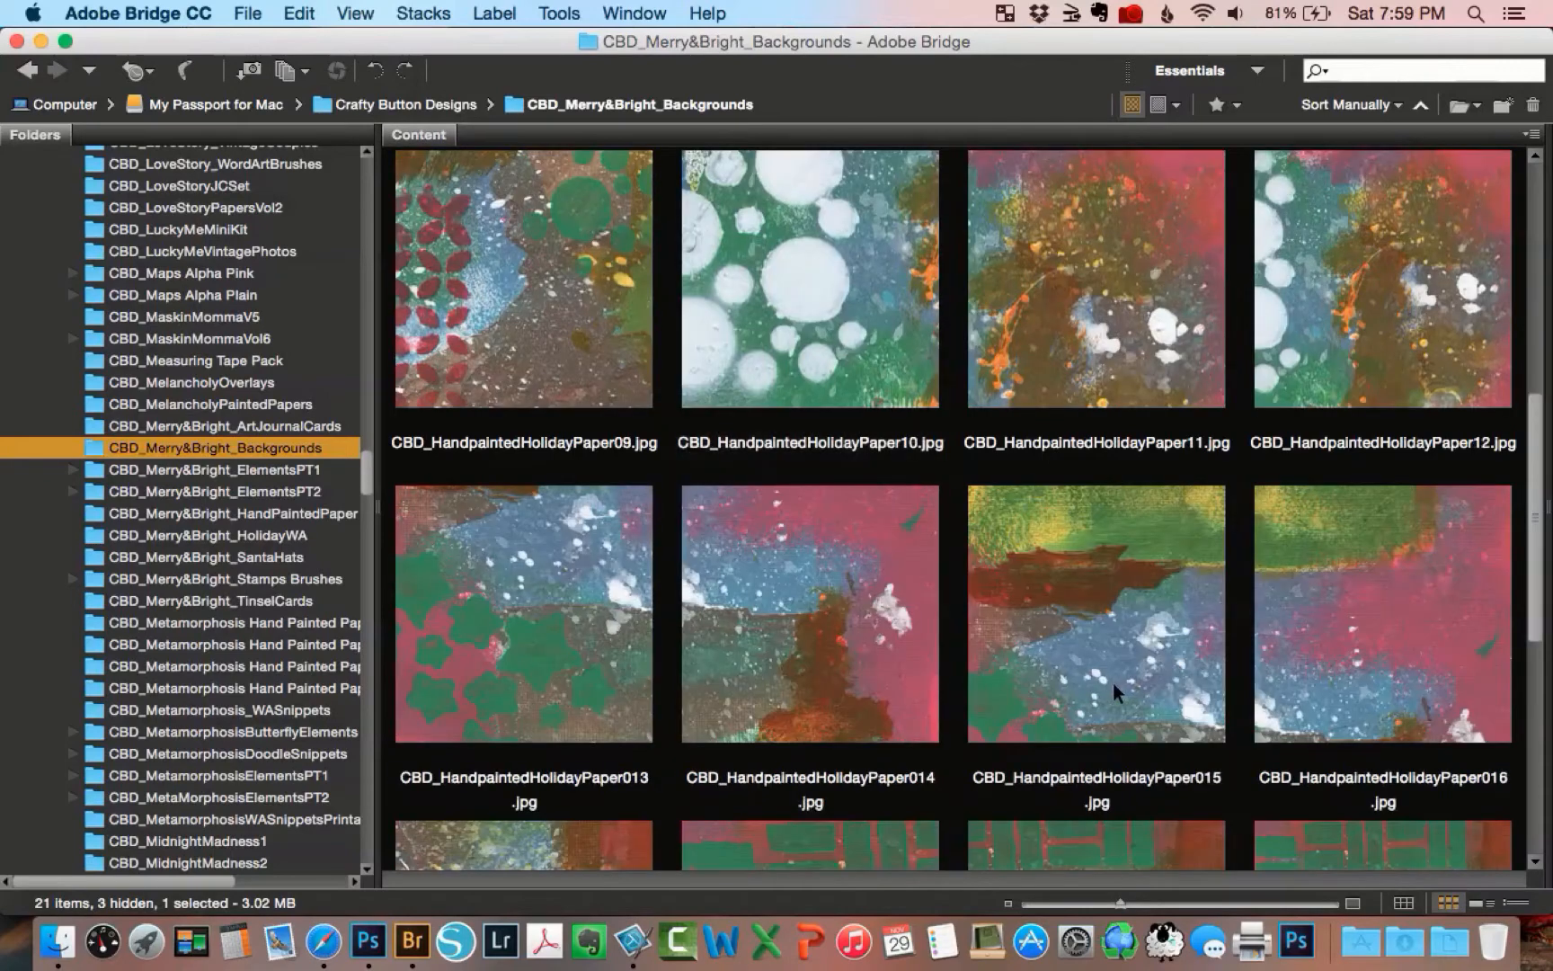
{"action": "left_click", "coordinate": [1115, 639]}
{"action": "scroll", "coordinate": [1115, 639], "scroll_direction": "down", "scroll_amount": 3}
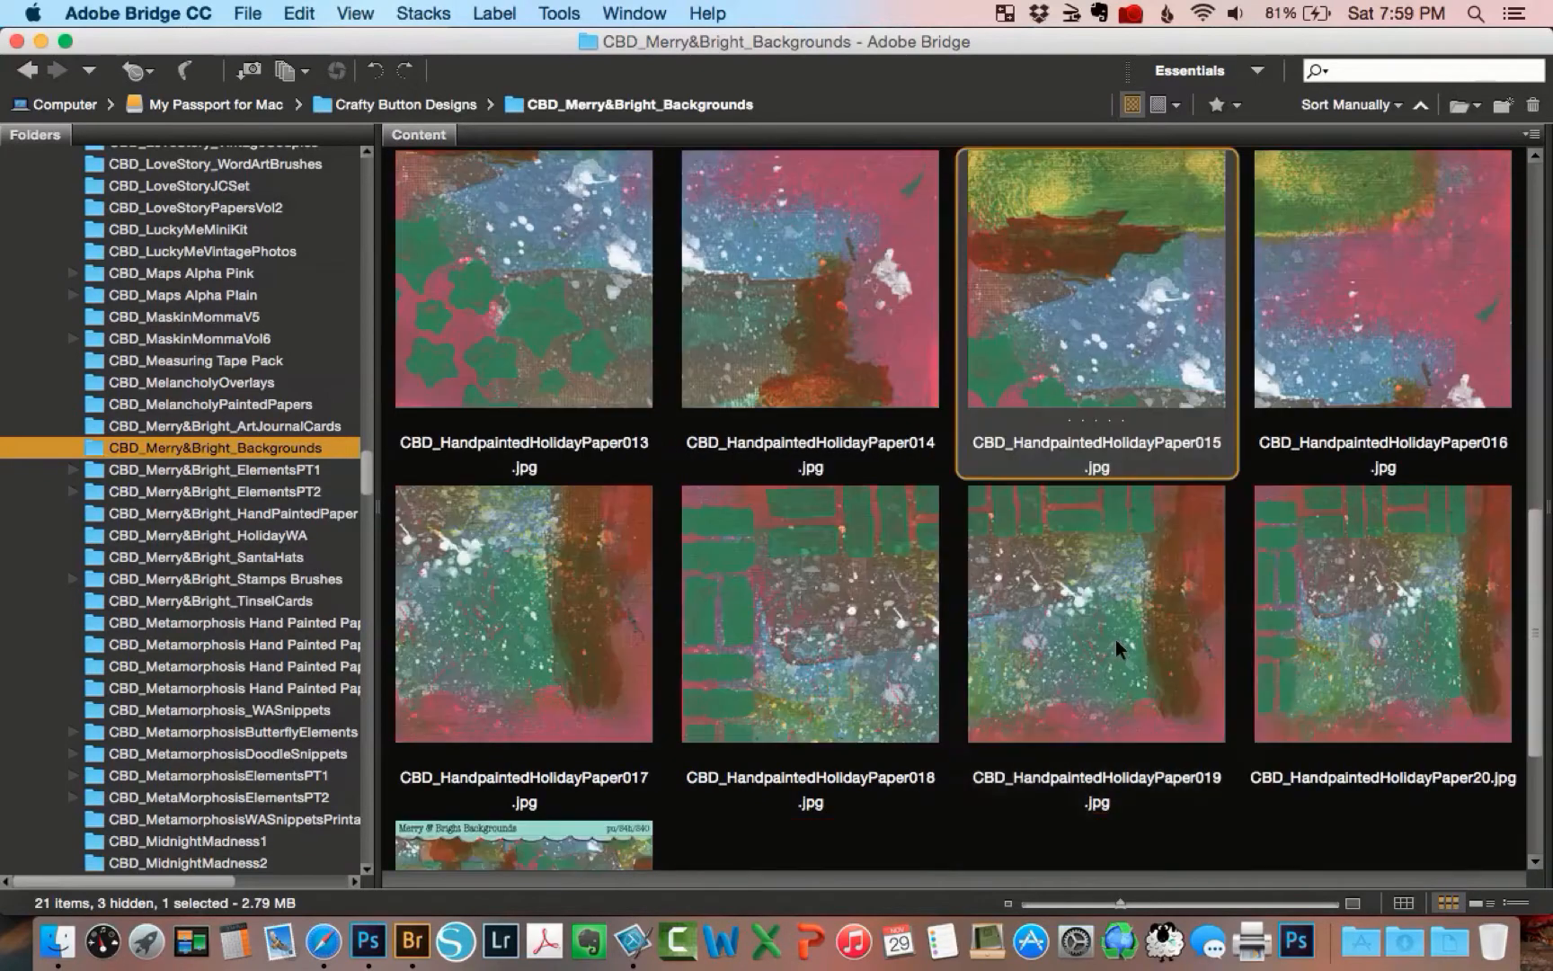
{"action": "left_click", "coordinate": [1115, 639]}
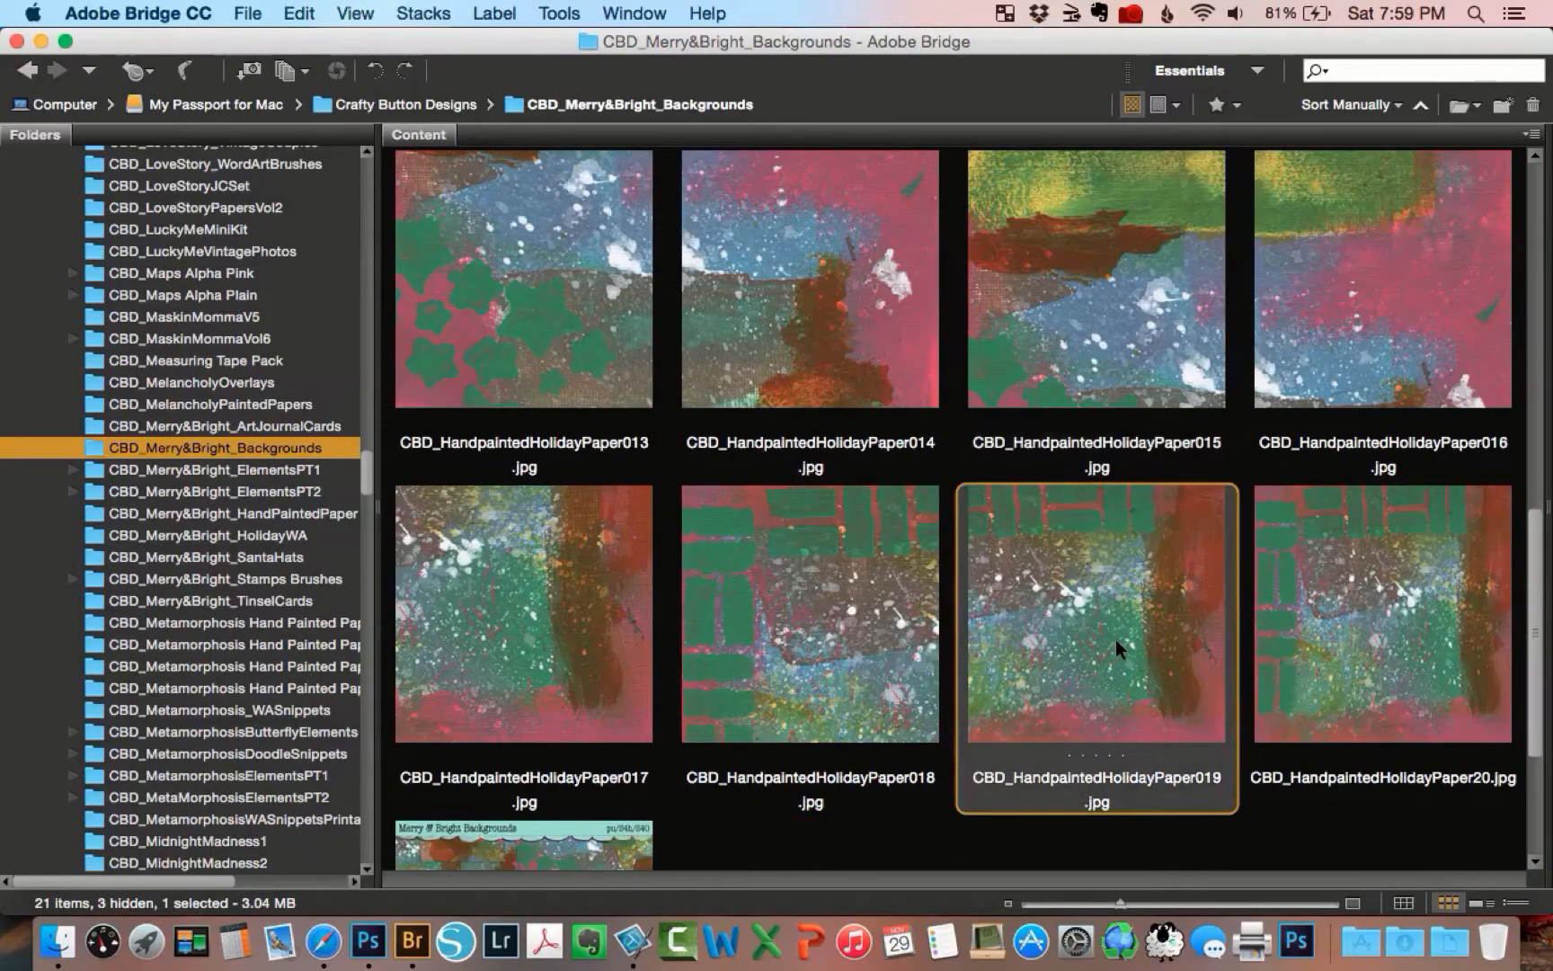
{"action": "right_click", "coordinate": [1116, 639]}
{"action": "mouse_move", "coordinate": [1218, 589]}
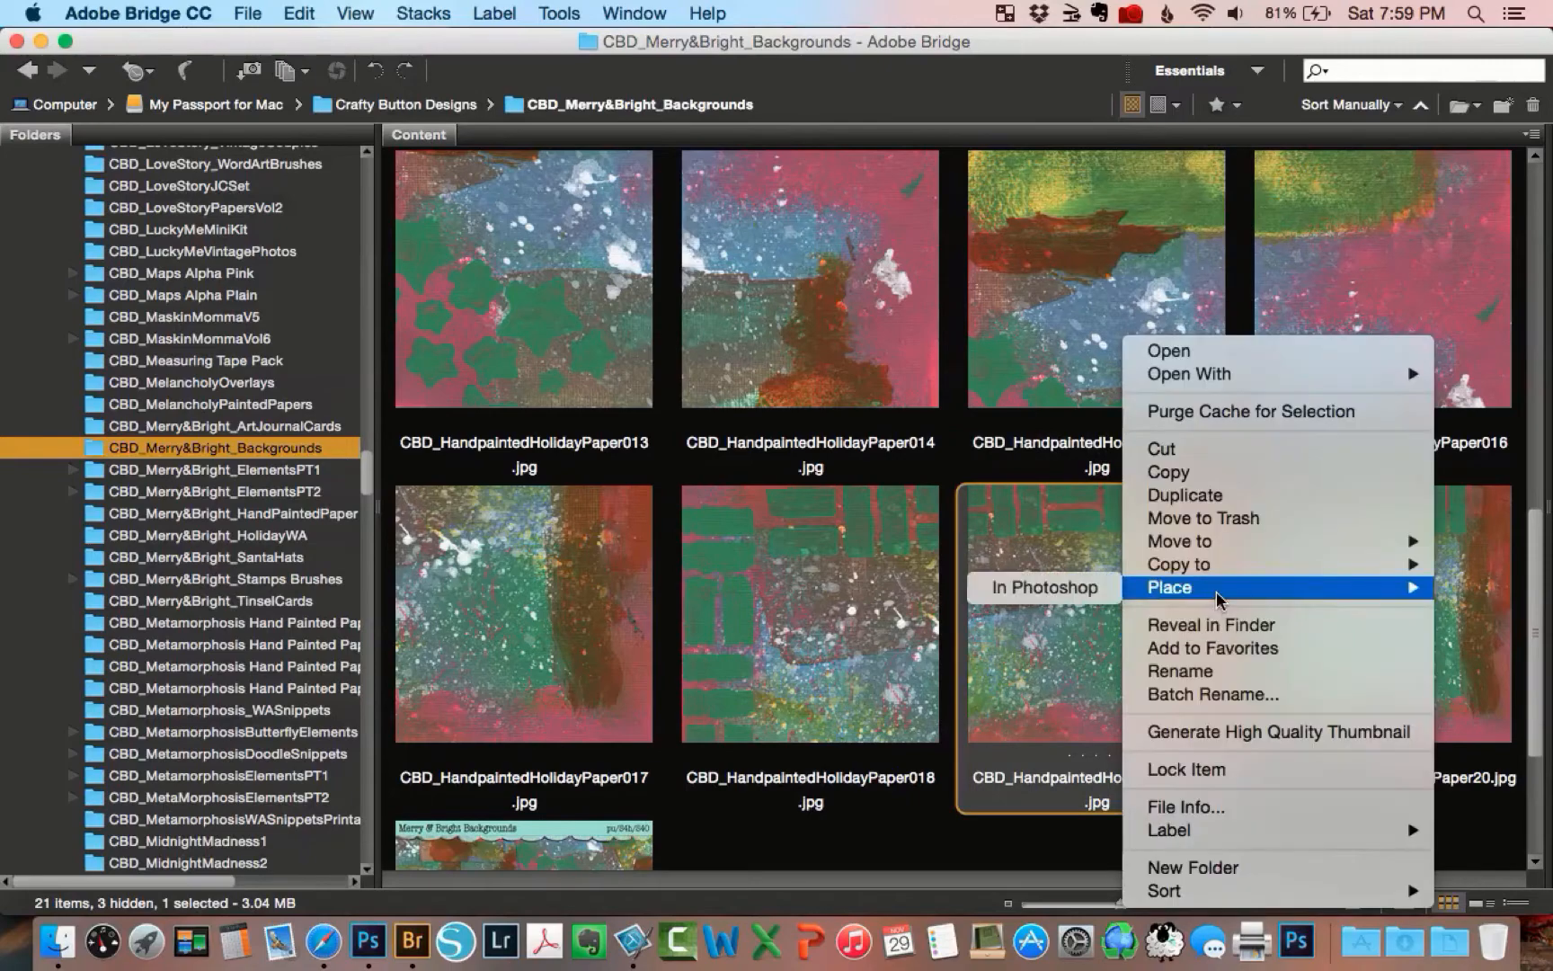
{"action": "left_click", "coordinate": [1088, 586]}
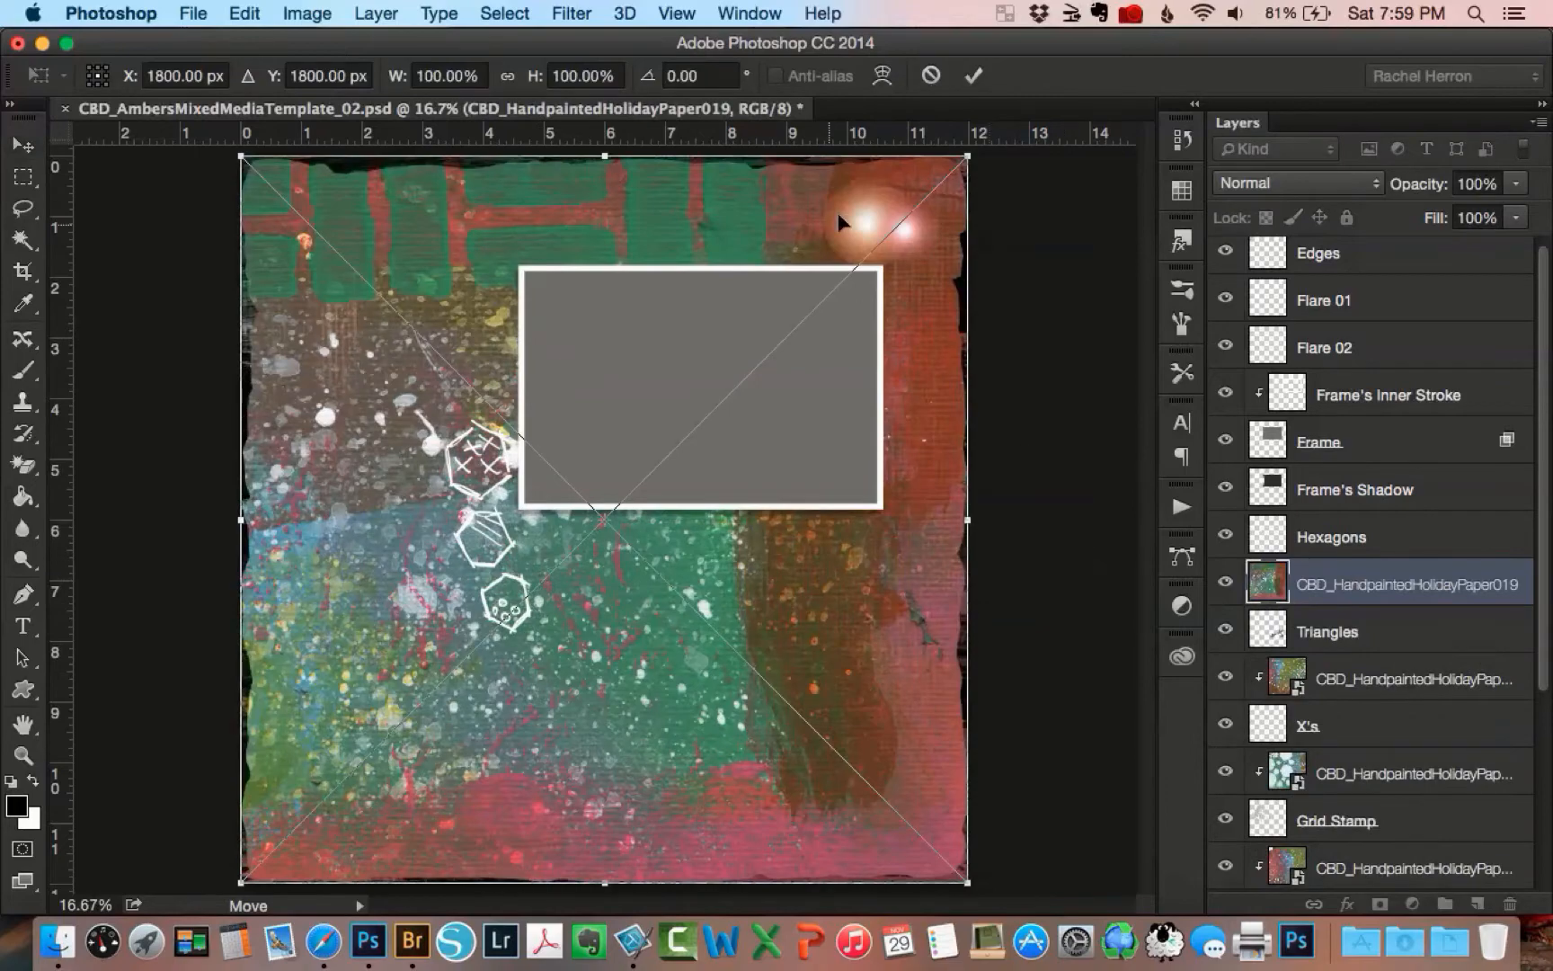
{"action": "left_click", "coordinate": [967, 77]}
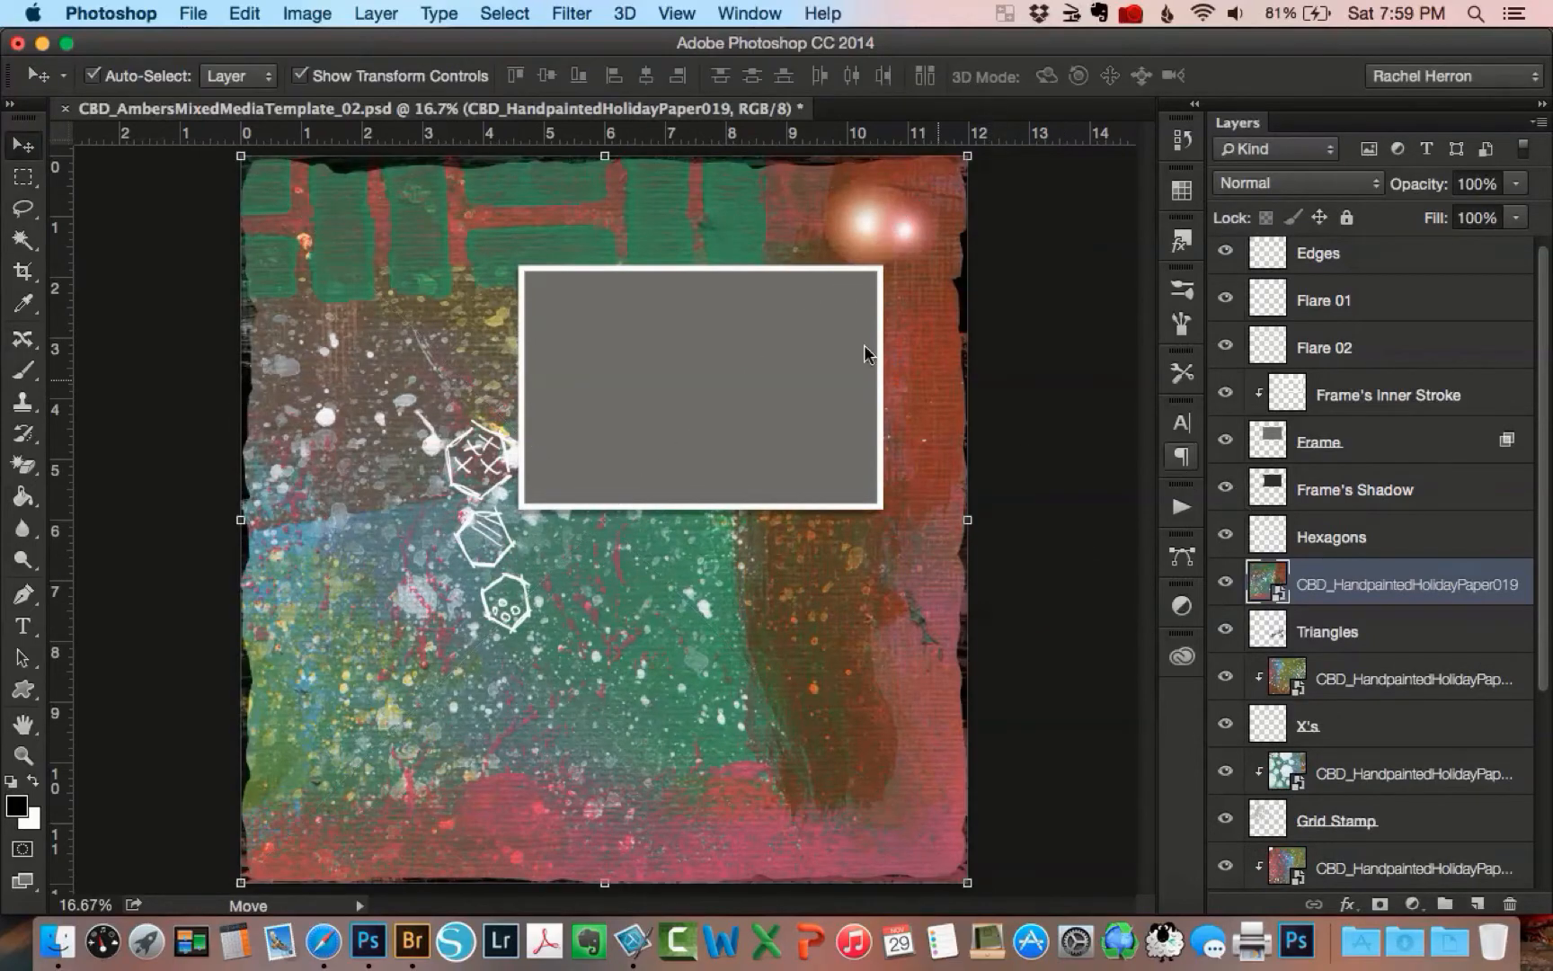
{"action": "left_click", "coordinate": [385, 14]}
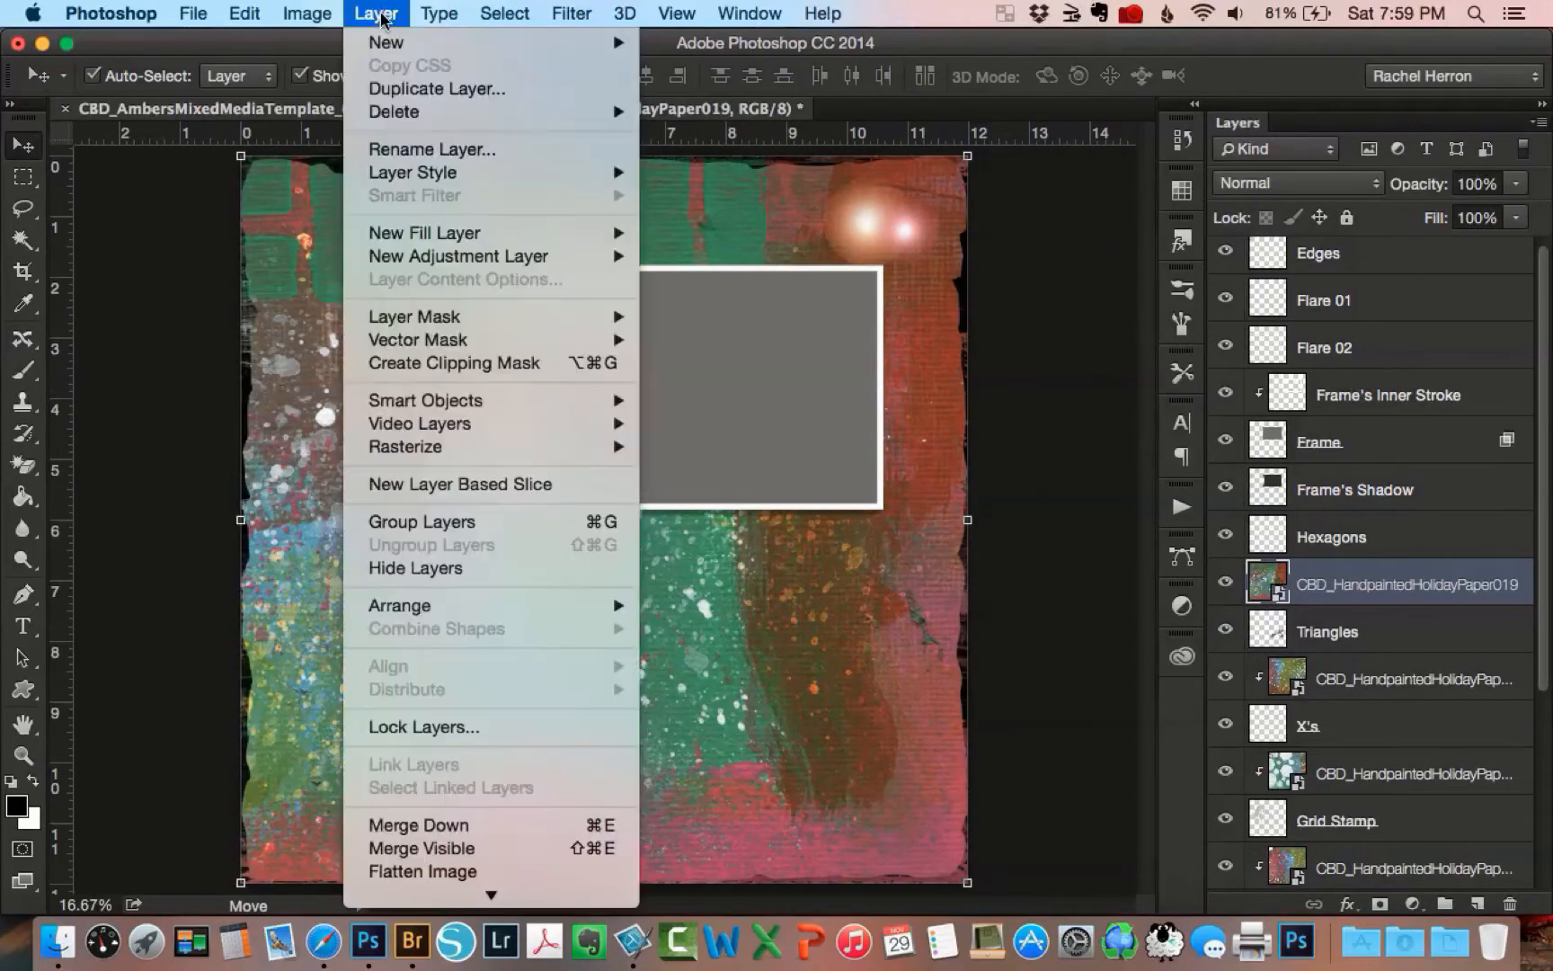
{"action": "left_click", "coordinate": [413, 362]}
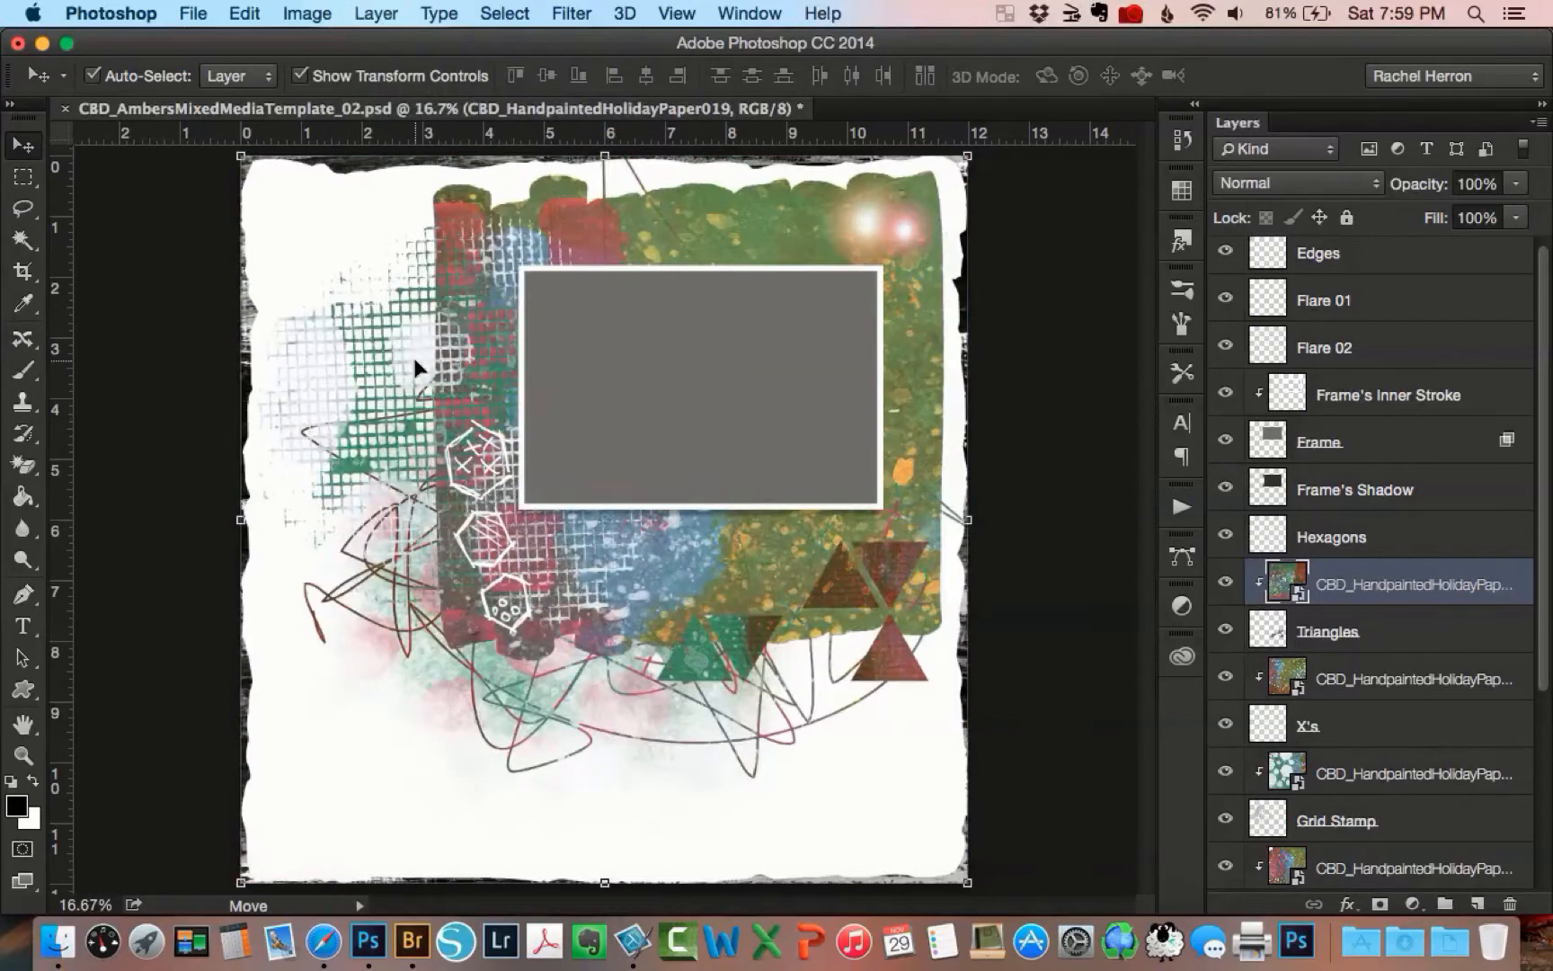
Step: Place CBD_HandpaintedHolidayPaper013.jpg from Adobe Bridge into the Photoshop template above the Hexagons layer and clip it to that layer
{"action": "left_click", "coordinate": [1314, 537]}
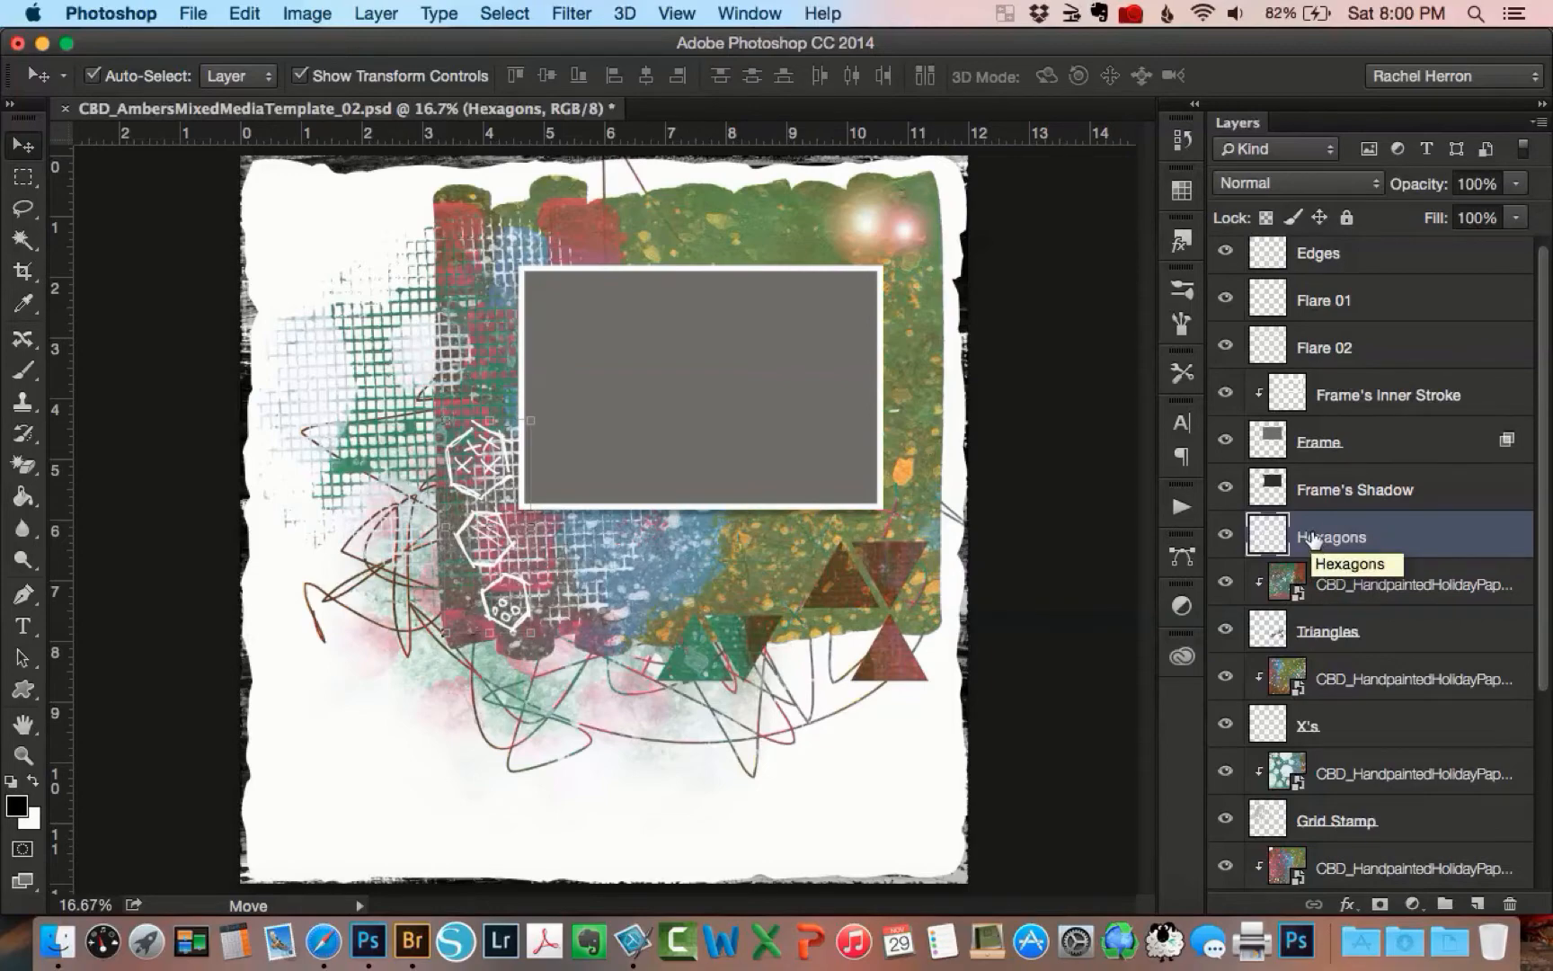
{"action": "left_click", "coordinate": [412, 941]}
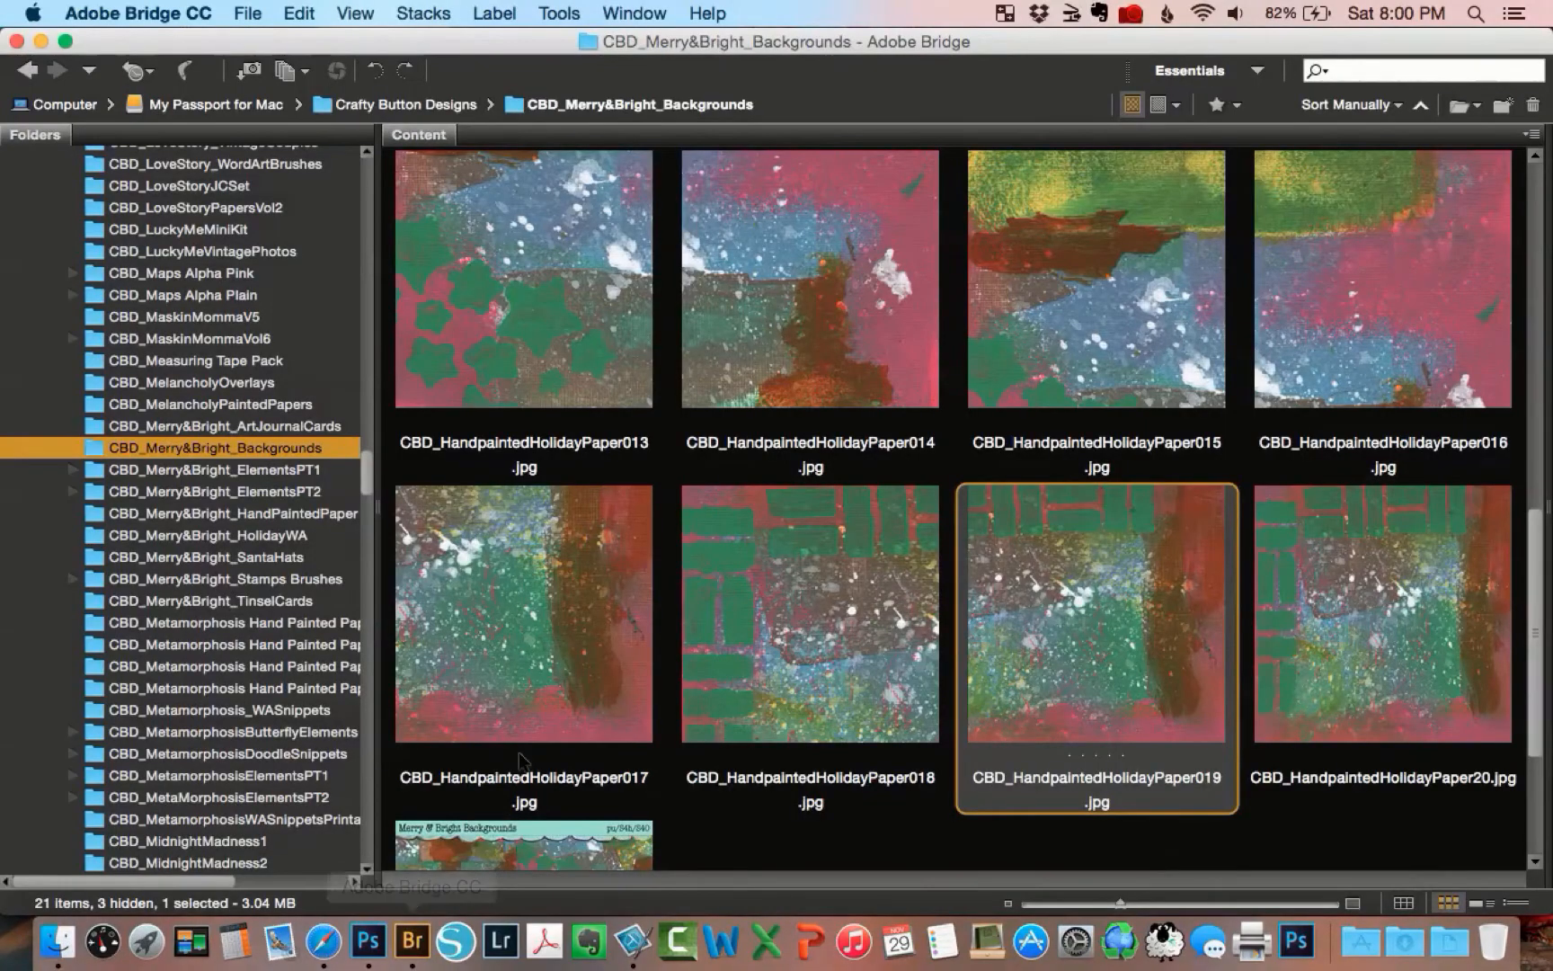
{"action": "left_click", "coordinate": [523, 675]}
{"action": "left_click", "coordinate": [530, 347]}
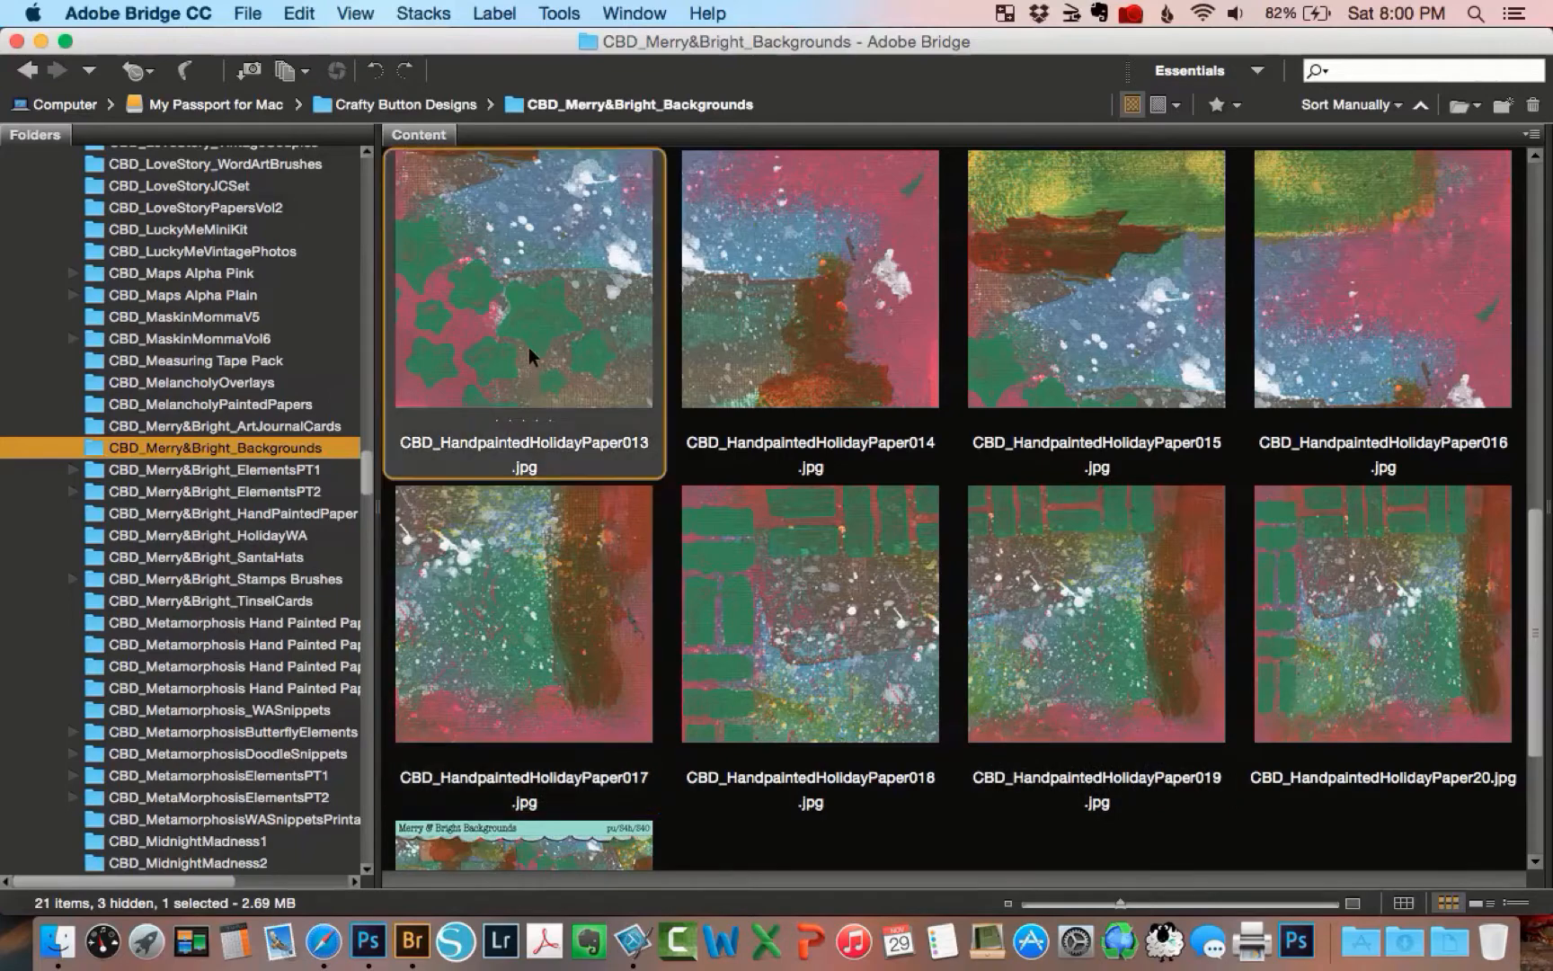
{"action": "right_click", "coordinate": [530, 345]}
{"action": "mouse_move", "coordinate": [594, 589]}
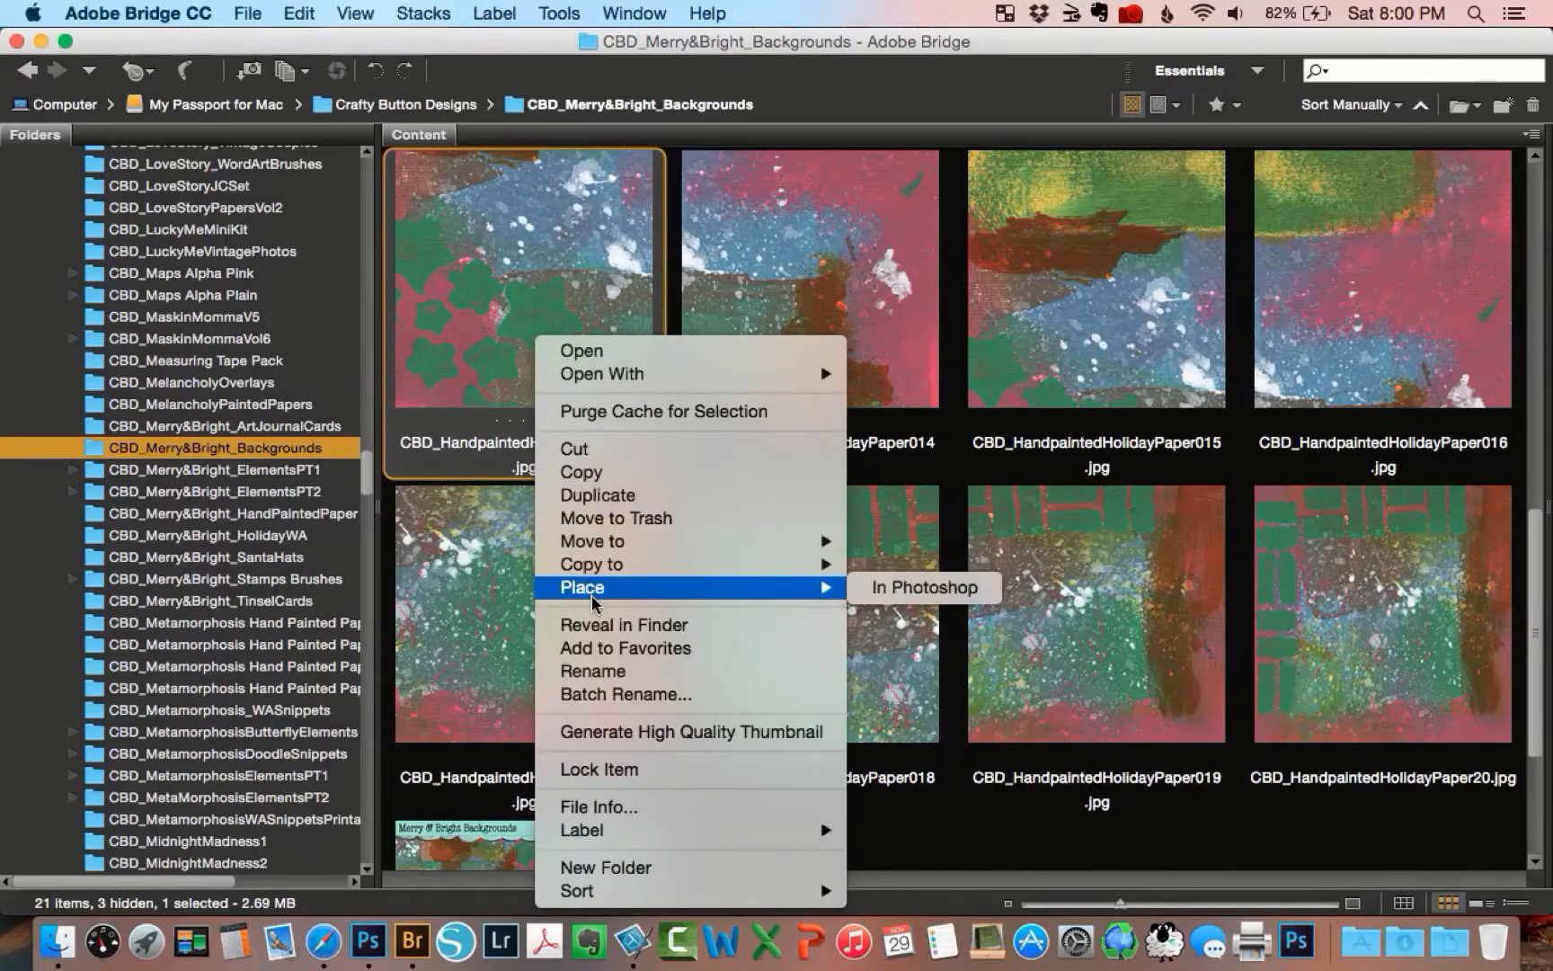
{"action": "left_click", "coordinate": [866, 595]}
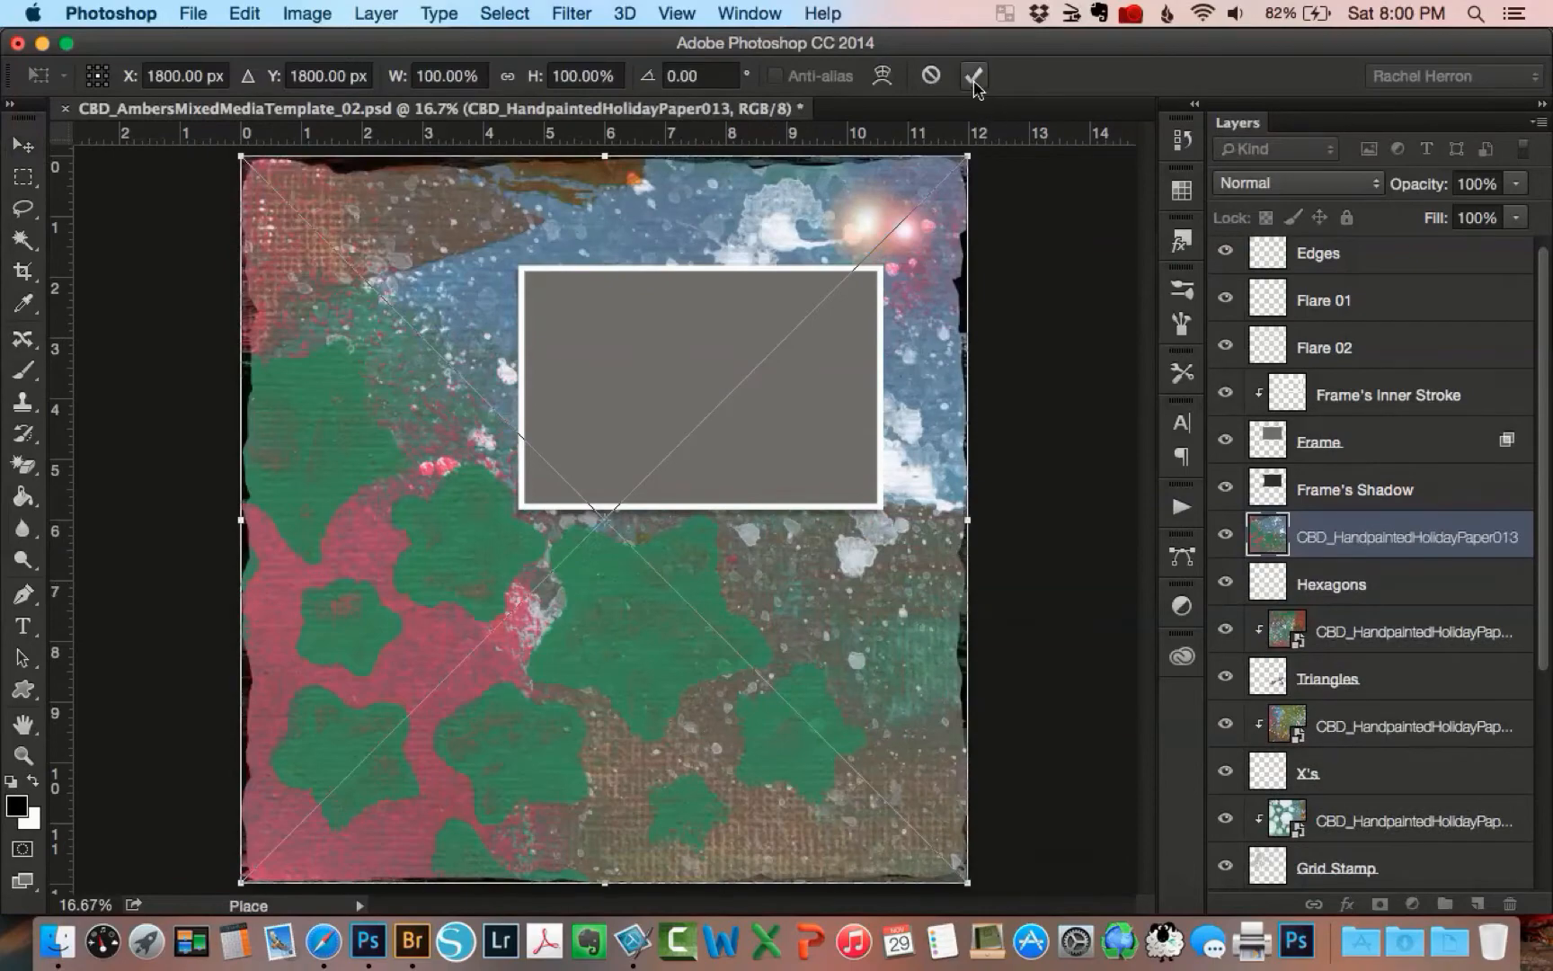
{"action": "left_click", "coordinate": [973, 76]}
{"action": "left_click", "coordinate": [375, 14]}
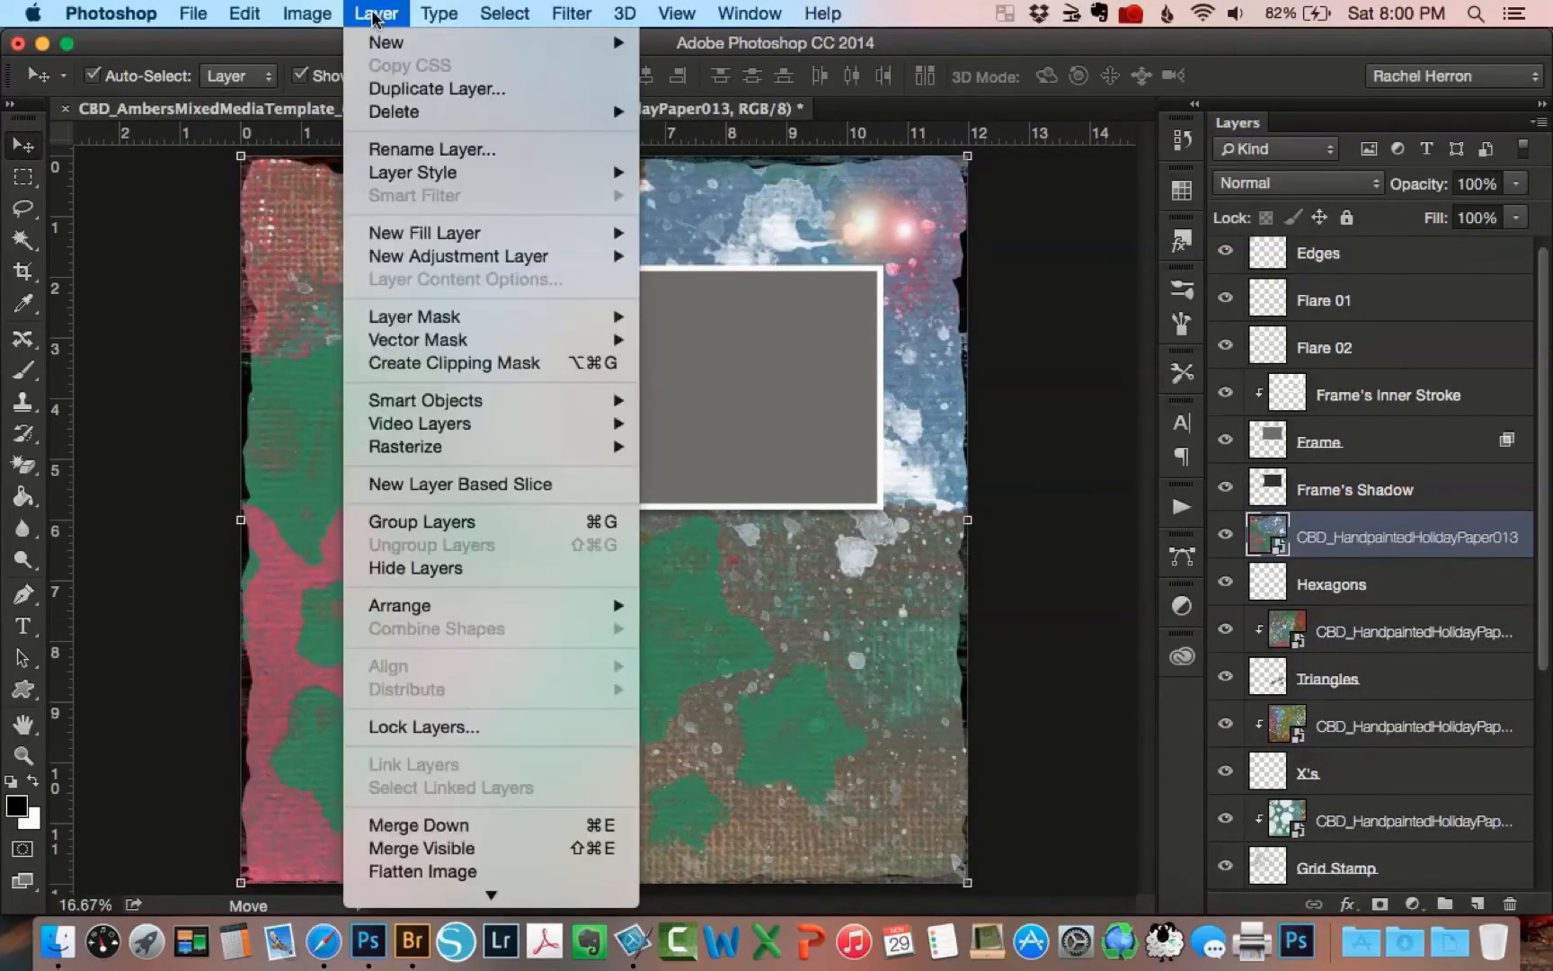
{"action": "left_click", "coordinate": [406, 363]}
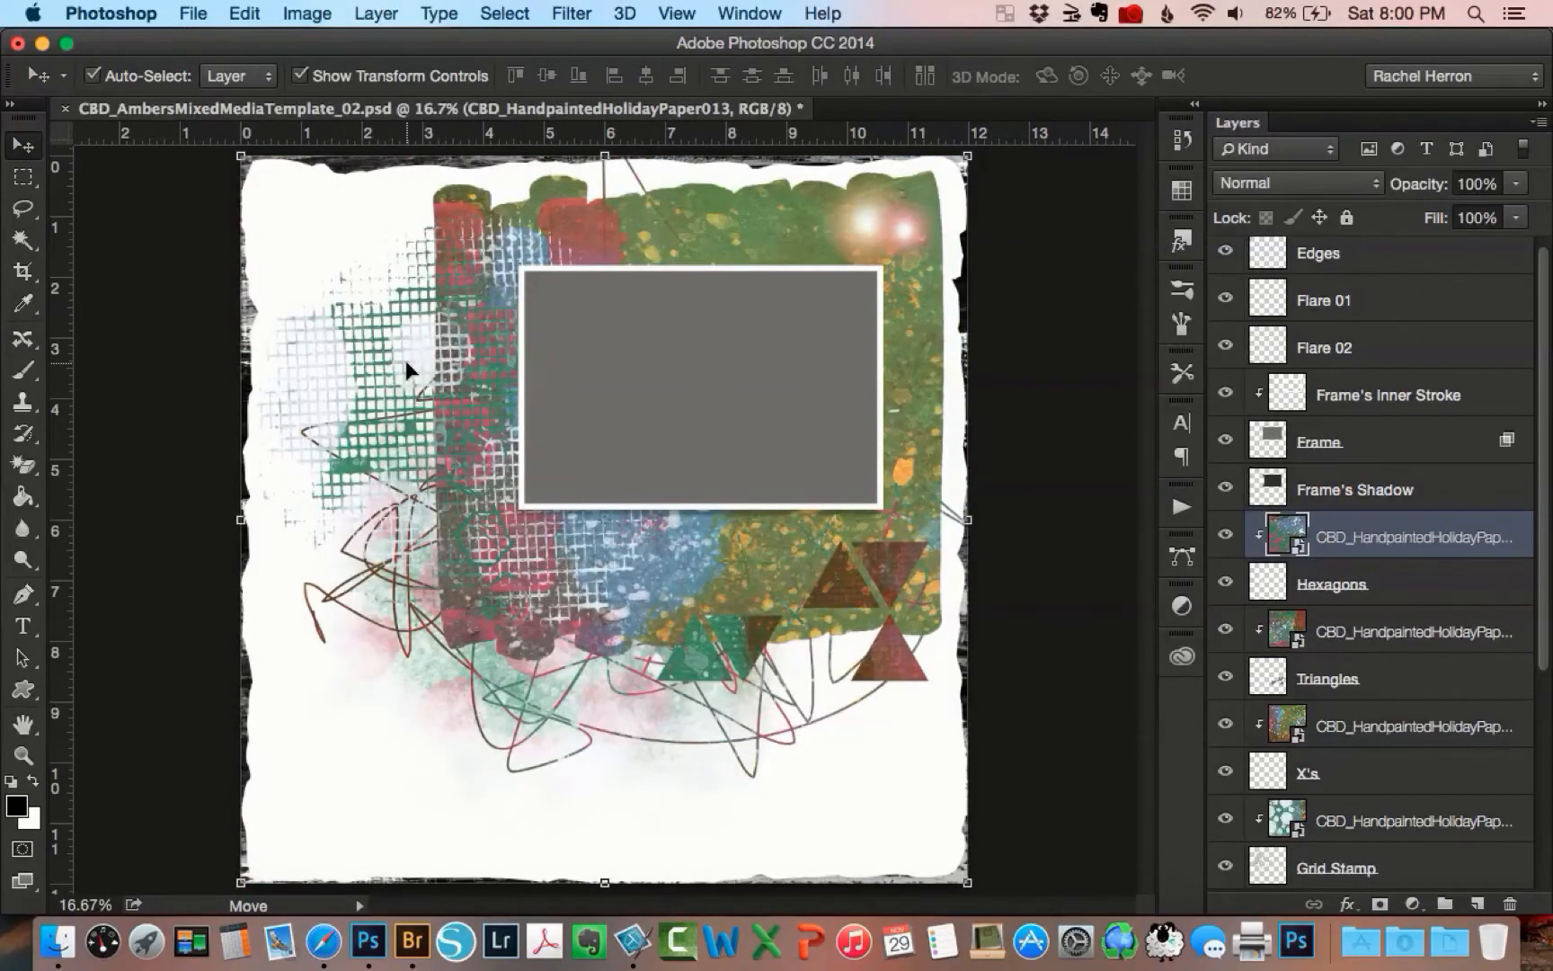
Step: Place CBD_HandpaintedHolidayPaper016.jpg from Adobe Bridge into the Photoshop template above the Edges layer and clip it to that layer
{"action": "left_click", "coordinate": [412, 941]}
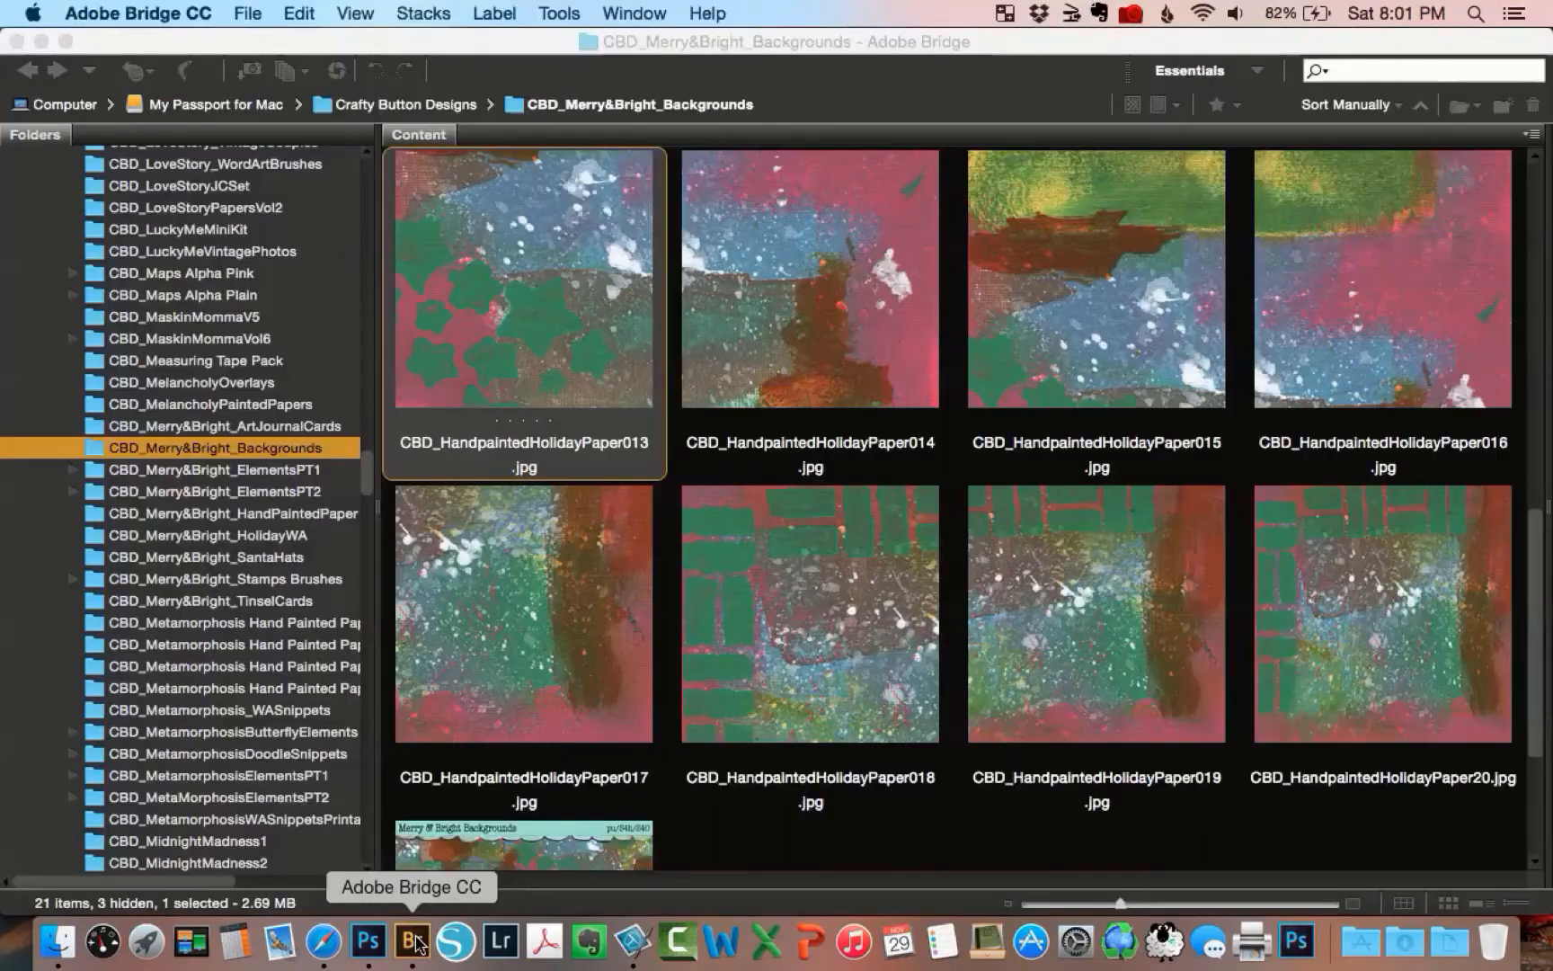
{"action": "left_click", "coordinate": [1351, 338]}
{"action": "right_click", "coordinate": [1351, 337]}
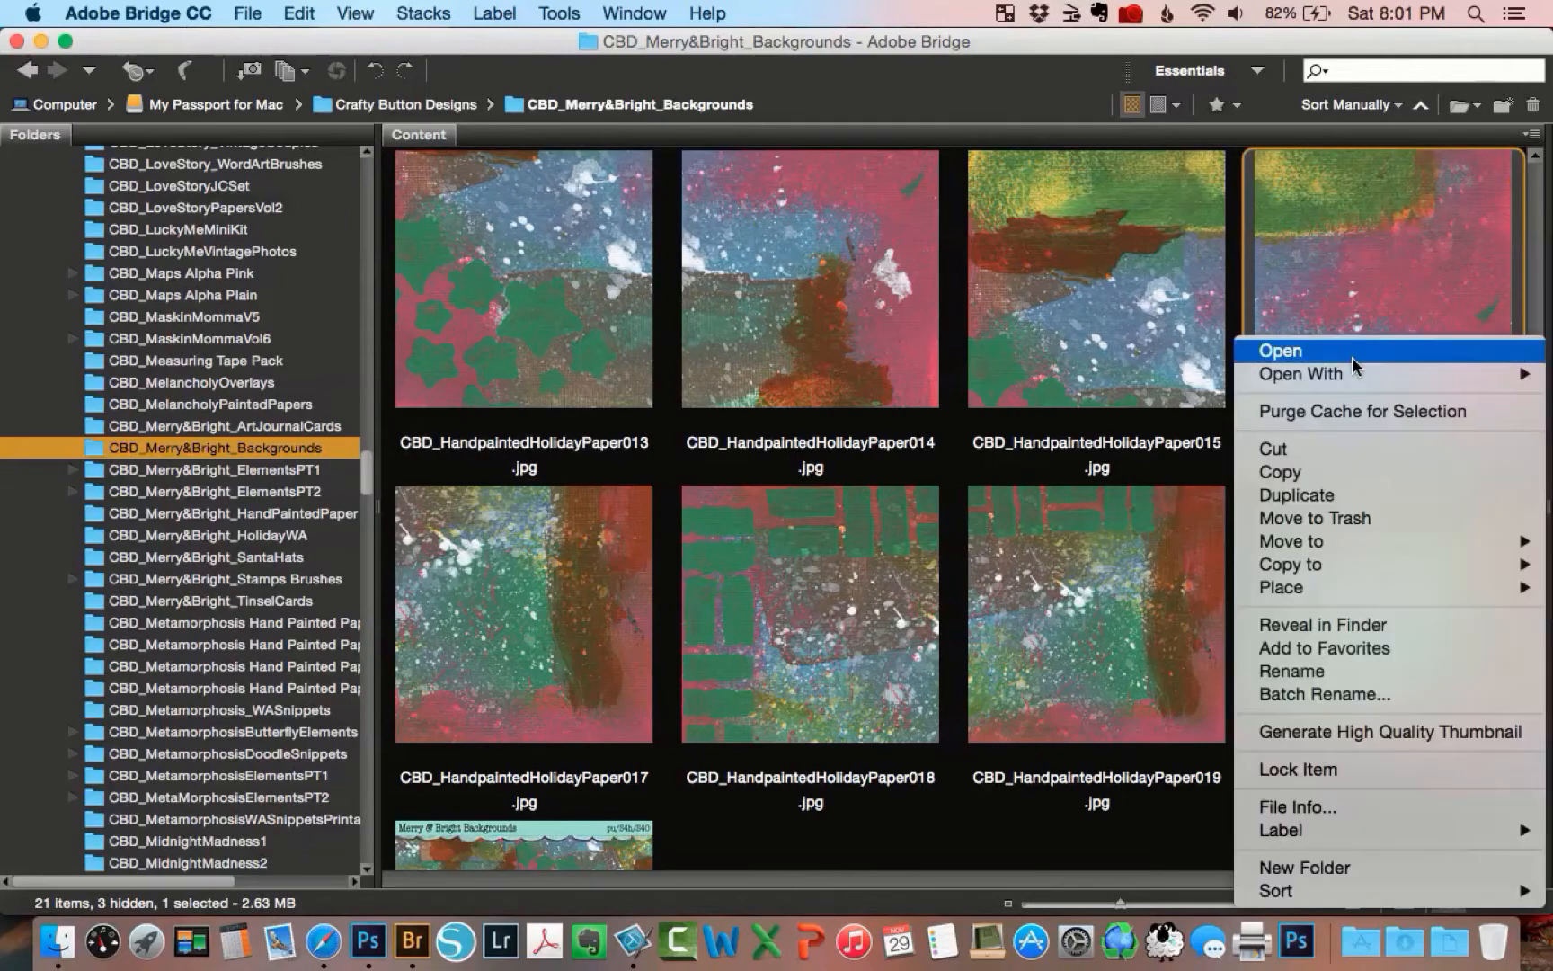
{"action": "mouse_move", "coordinate": [1362, 586]}
{"action": "left_click", "coordinate": [1200, 590]}
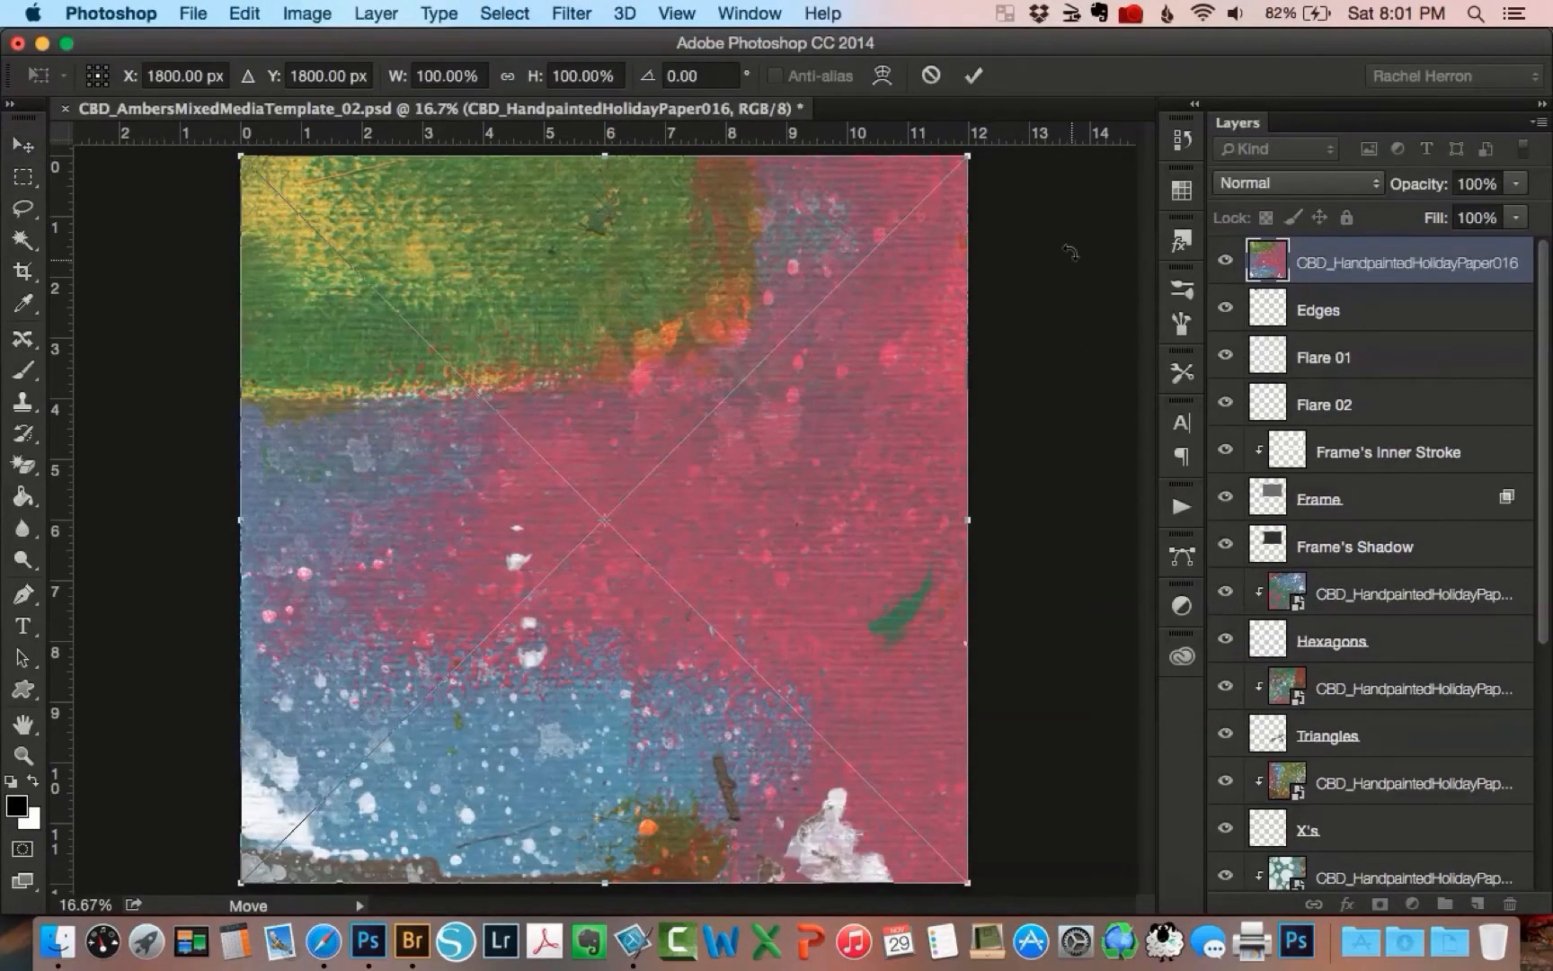
{"action": "left_click", "coordinate": [970, 80]}
{"action": "left_click", "coordinate": [374, 13]}
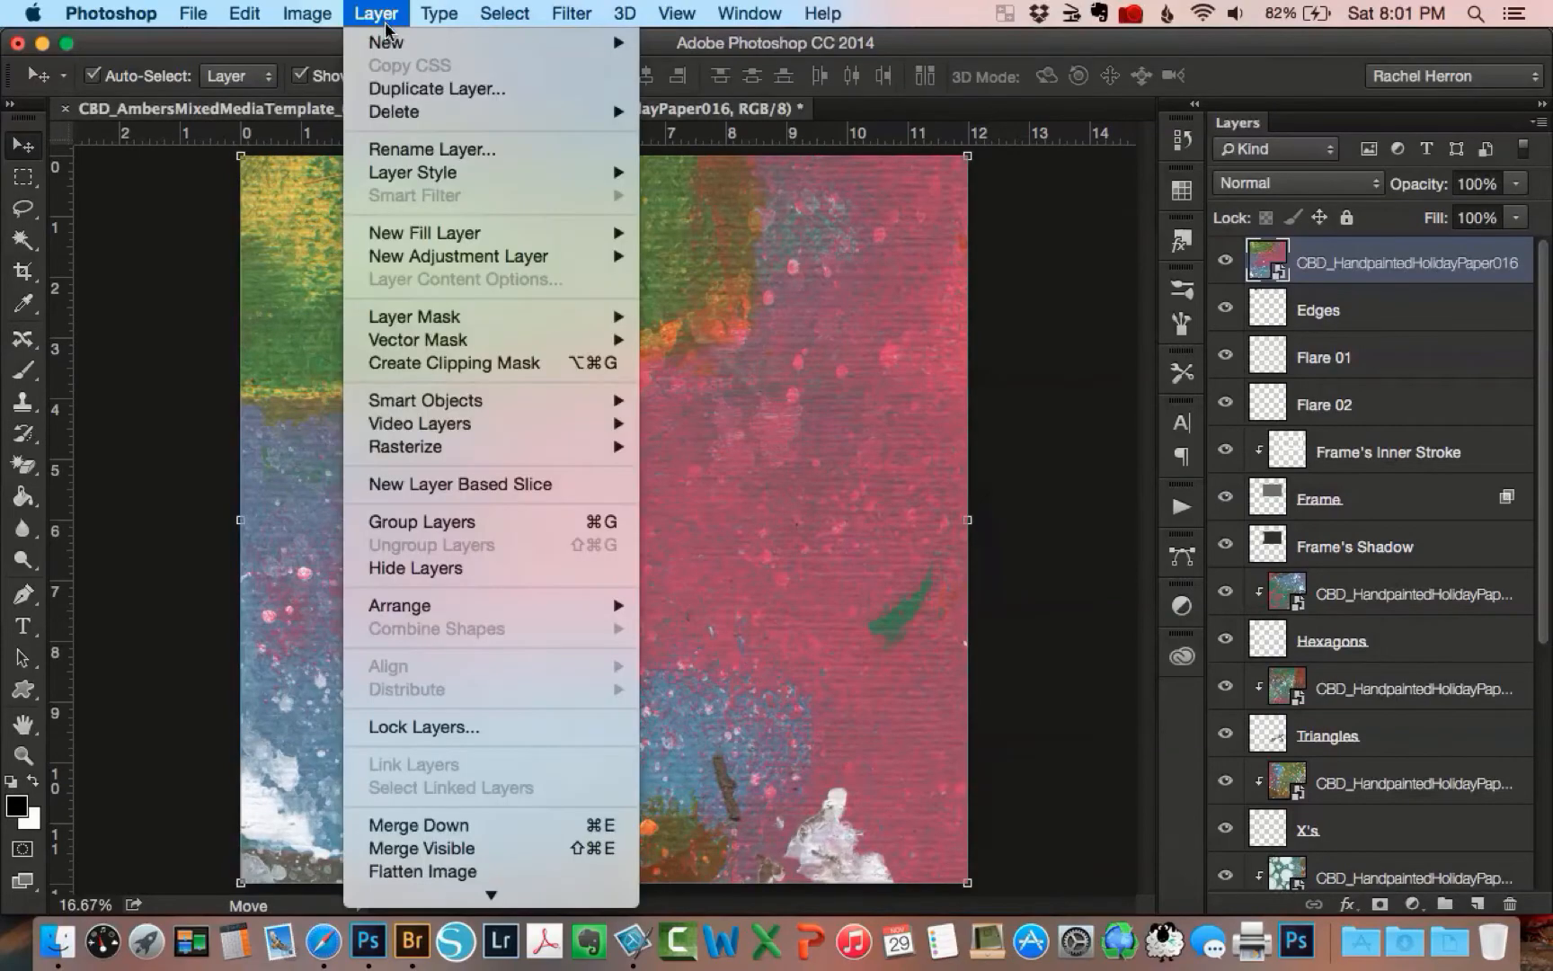
{"action": "left_click", "coordinate": [419, 362]}
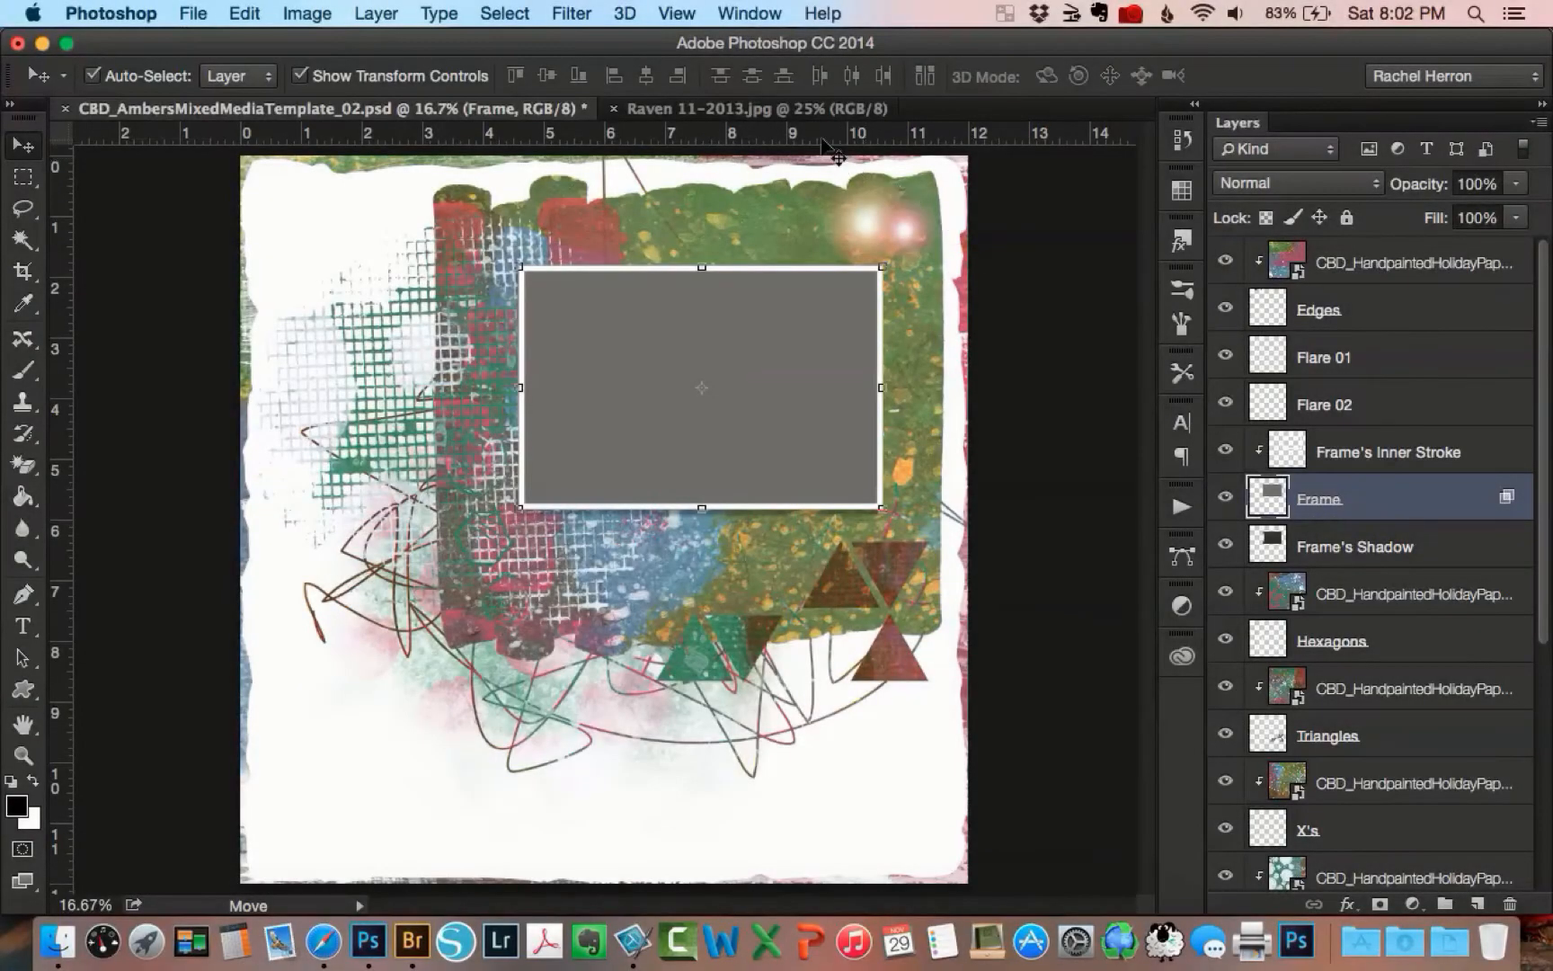
Step: Bring the open snow portrait photo into the template directly above the Frame layer, clipped to the frame
{"action": "left_click", "coordinate": [800, 110]}
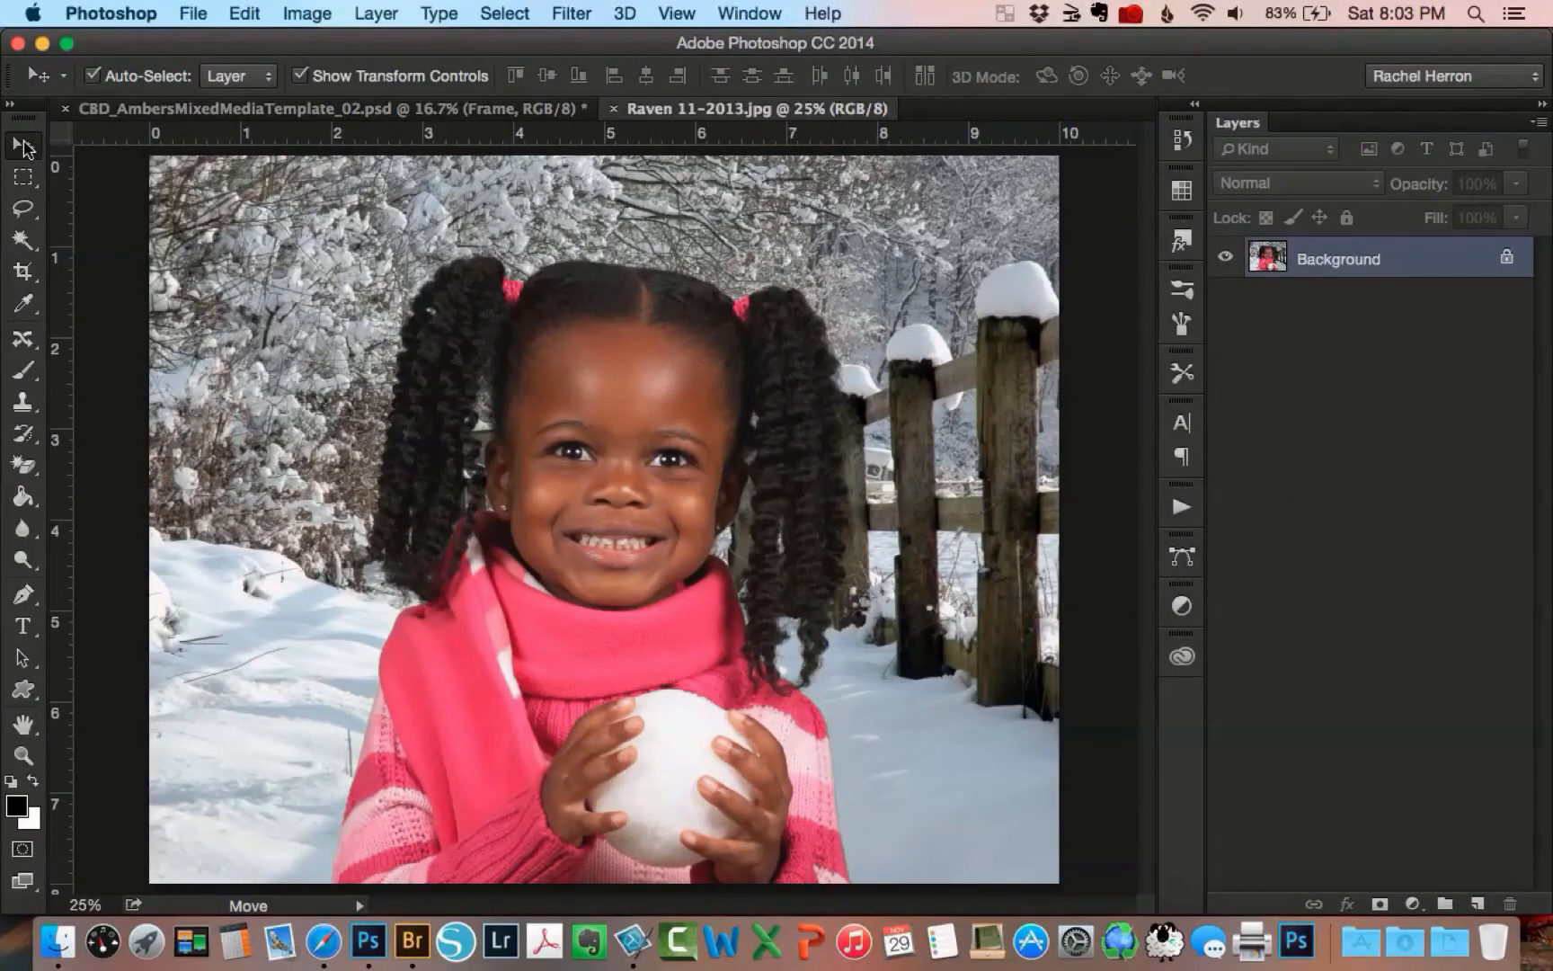
{"action": "left_click_drag", "start_coordinate": [569, 399], "coordinate": [519, 216]}
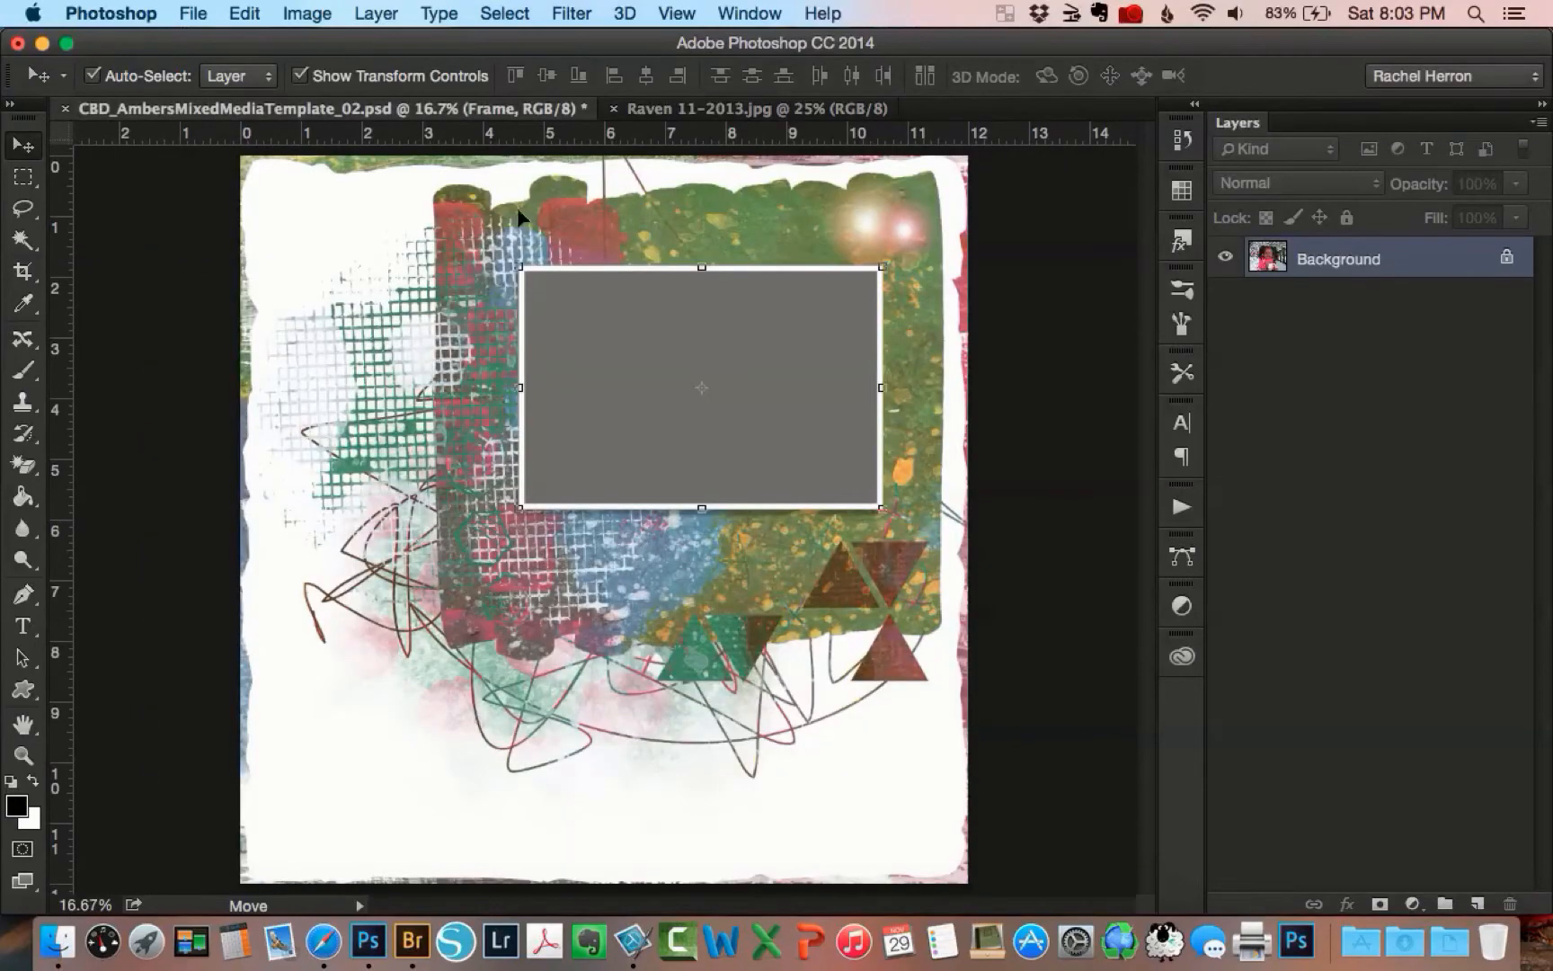
{"action": "left_click_drag", "start_coordinate": [589, 339], "coordinate": [590, 343]}
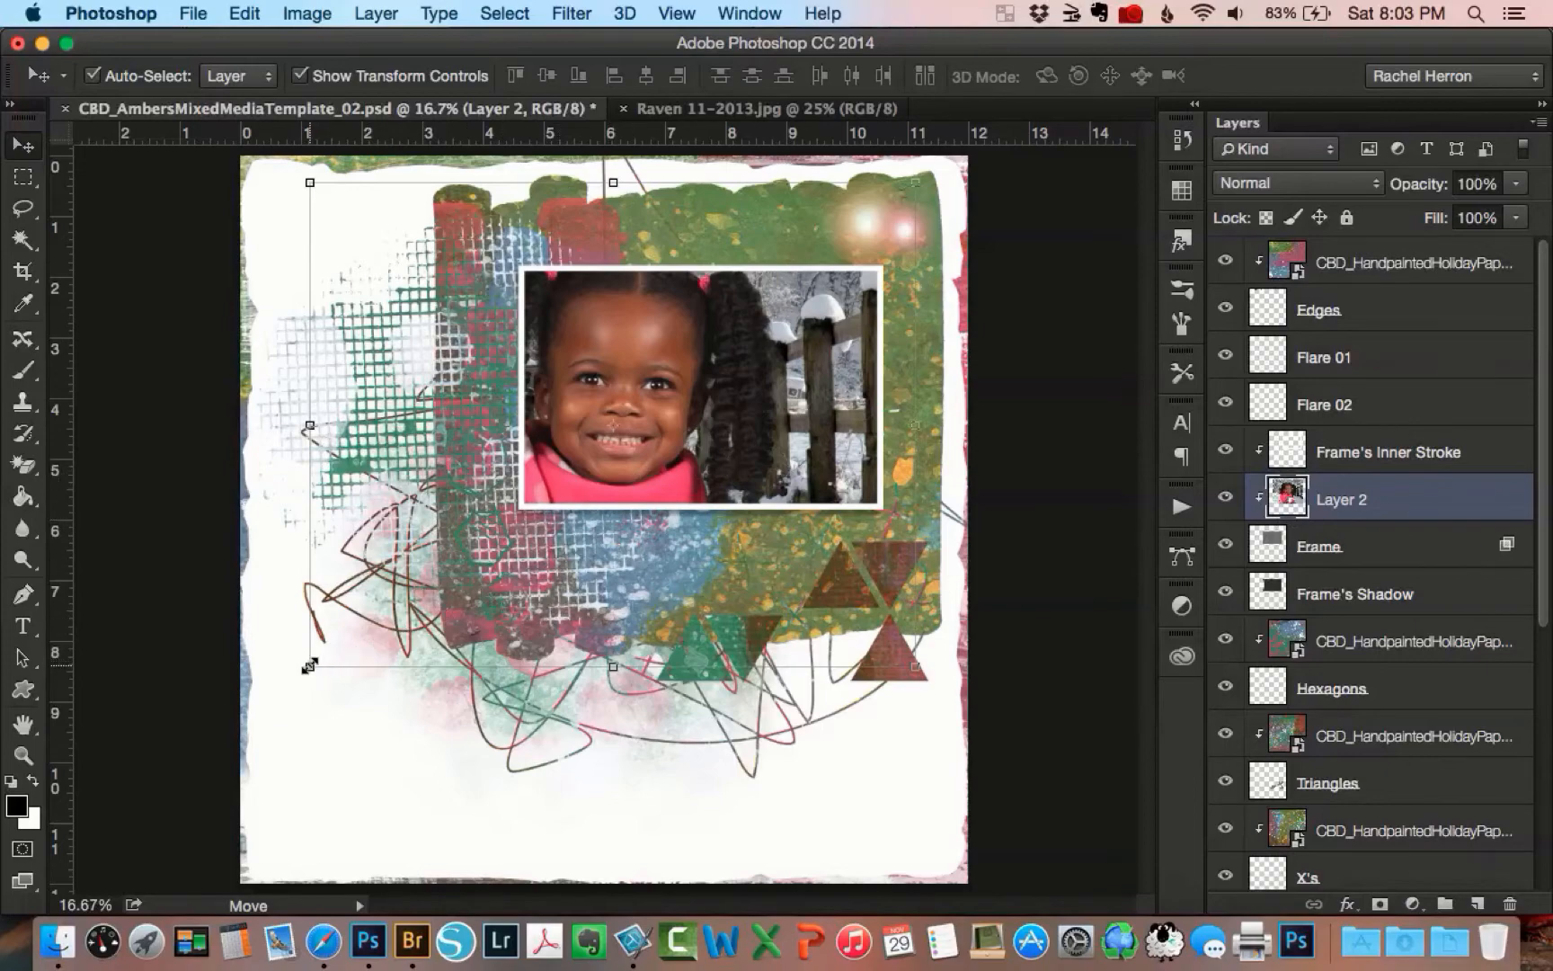
Step: Scale the clipped photo down to about 64% so the girl and the snowball fit inside the frame
{"action": "left_click_drag", "start_coordinate": [309, 665], "coordinate": [462, 559]}
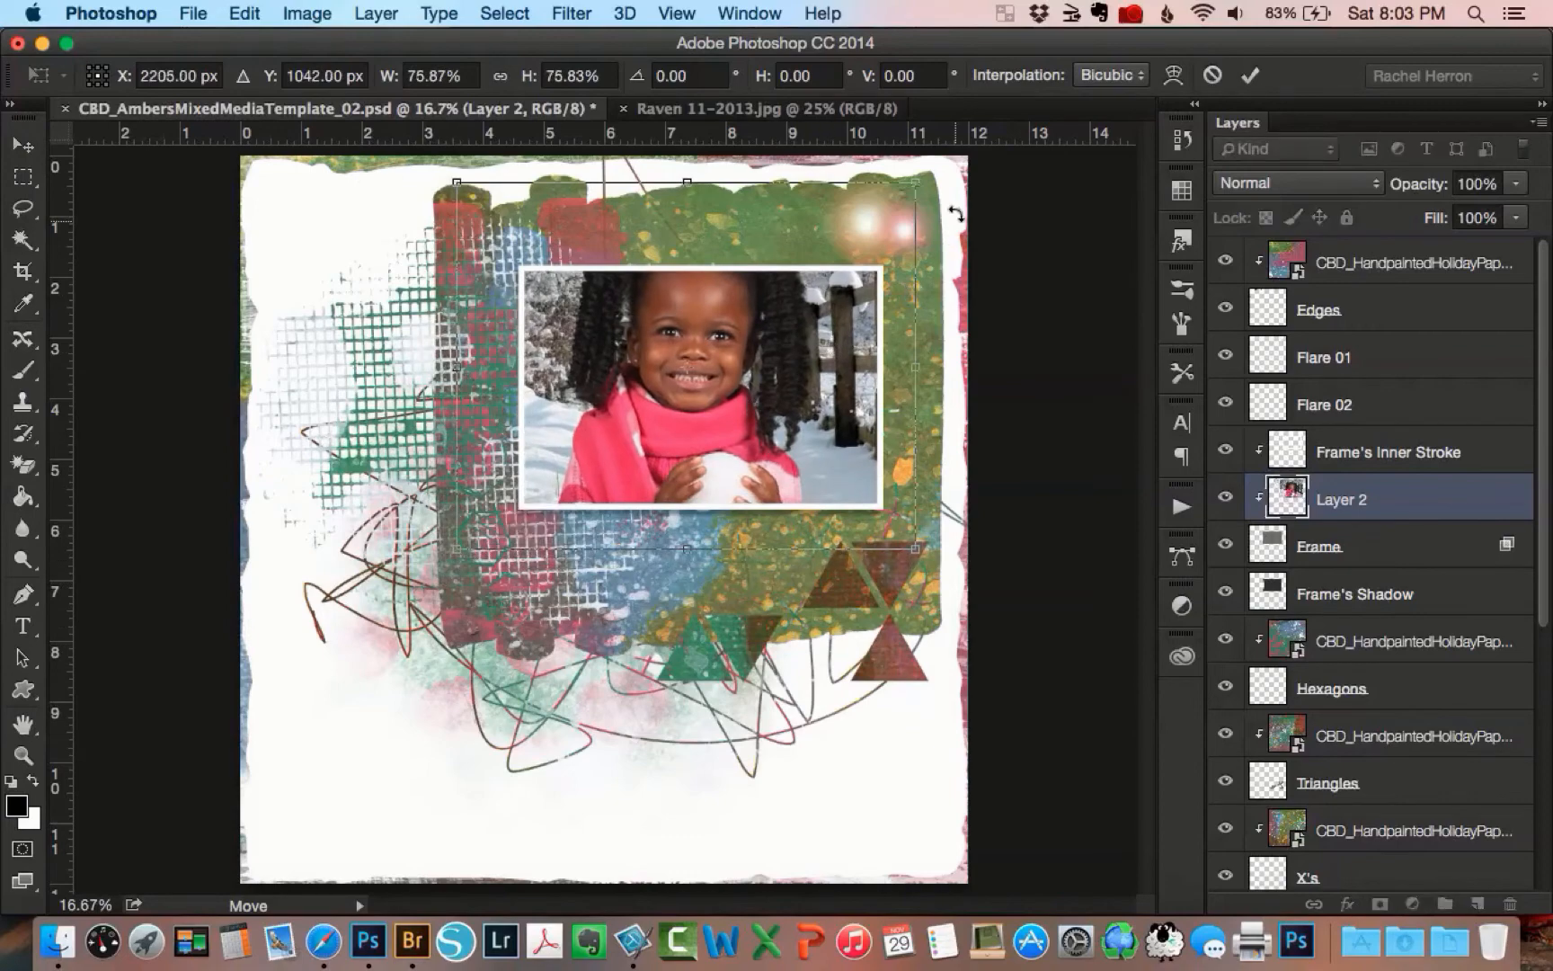
{"action": "left_click_drag", "start_coordinate": [919, 186], "coordinate": [893, 207]}
{"action": "left_click_drag", "start_coordinate": [456, 203], "coordinate": [496, 239]}
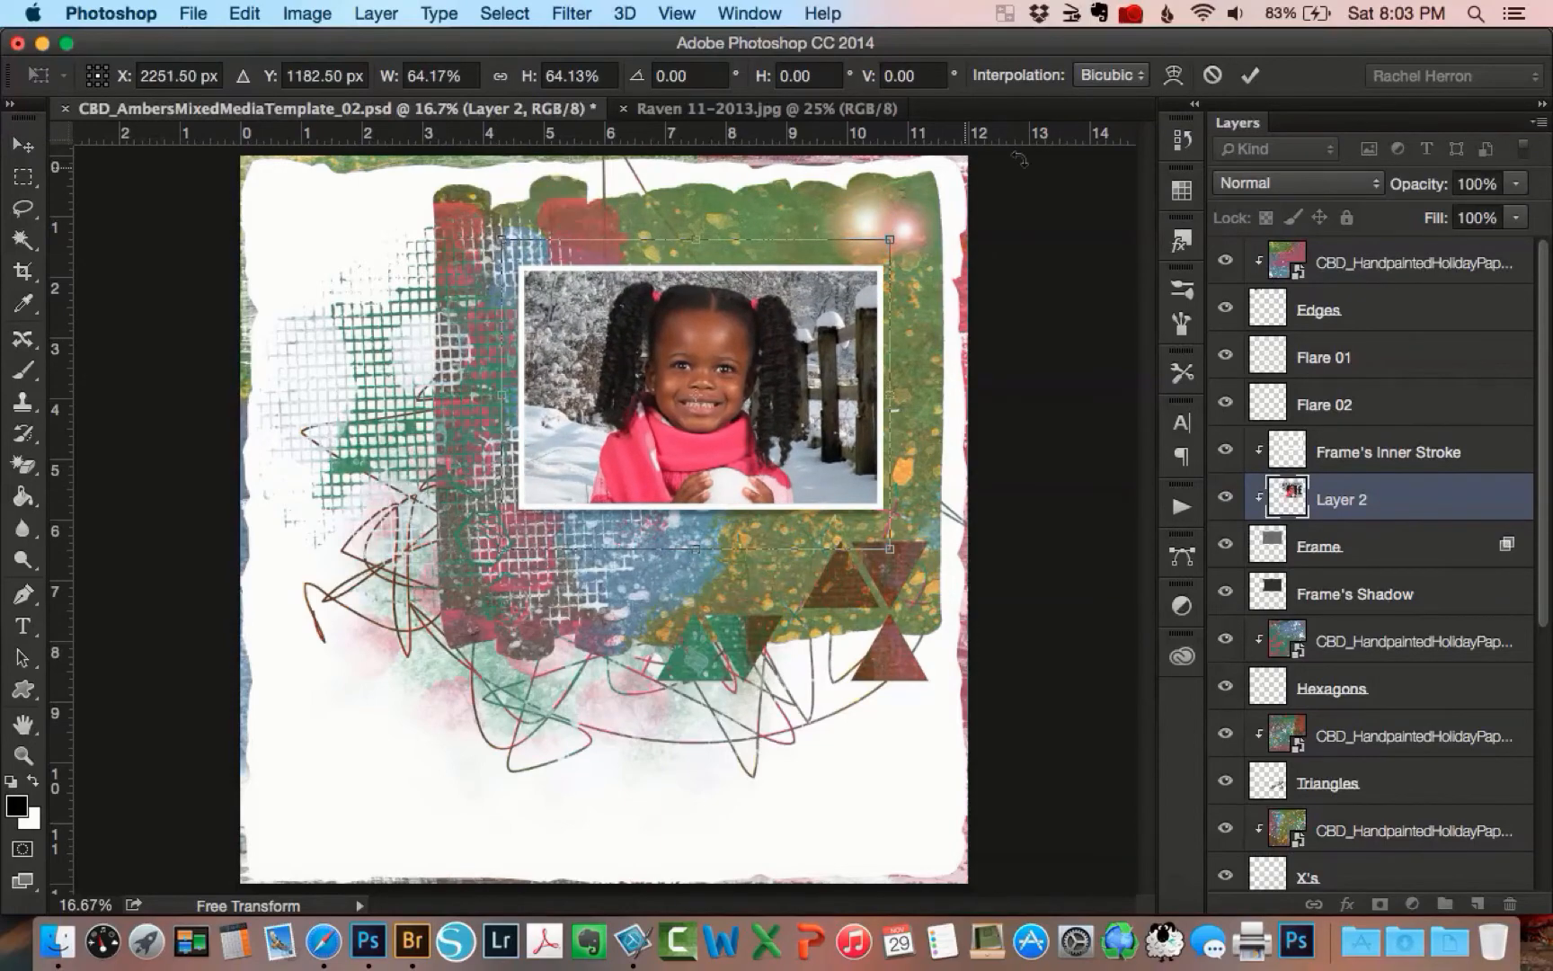
{"action": "left_click", "coordinate": [1249, 78]}
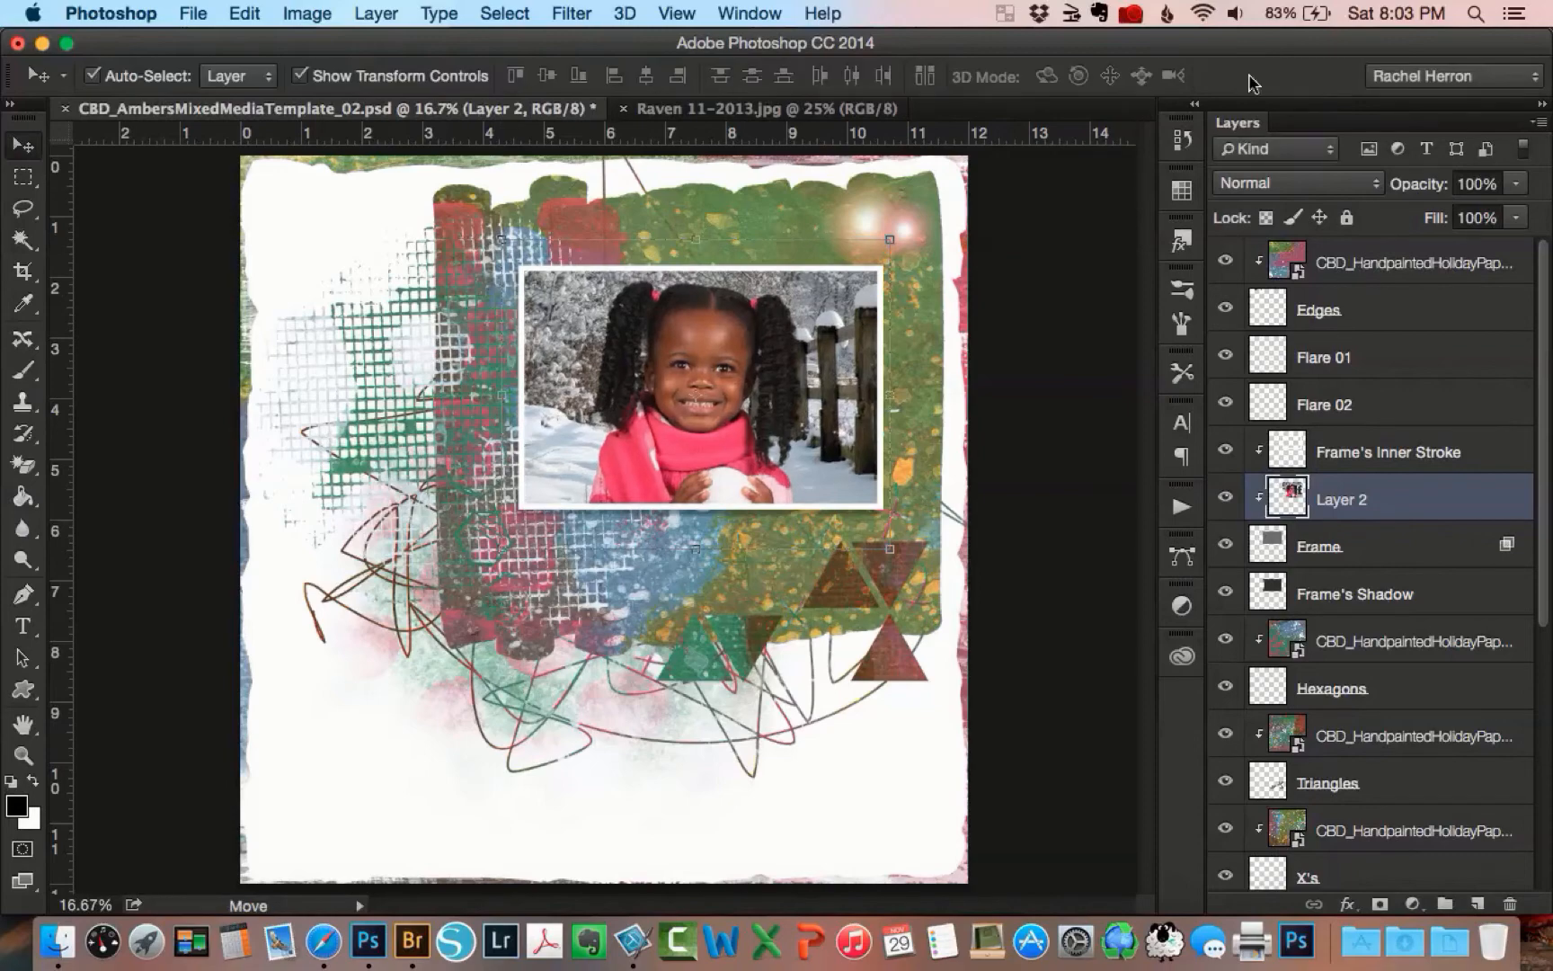
Step: Place CBD_Merry&Bright_WA_Celebrate.png from the CBD_Merry&Bright_HolidayWA folder in Adobe Bridge above the topmost paper layer in the Photoshop template
{"action": "left_click", "coordinate": [1349, 266]}
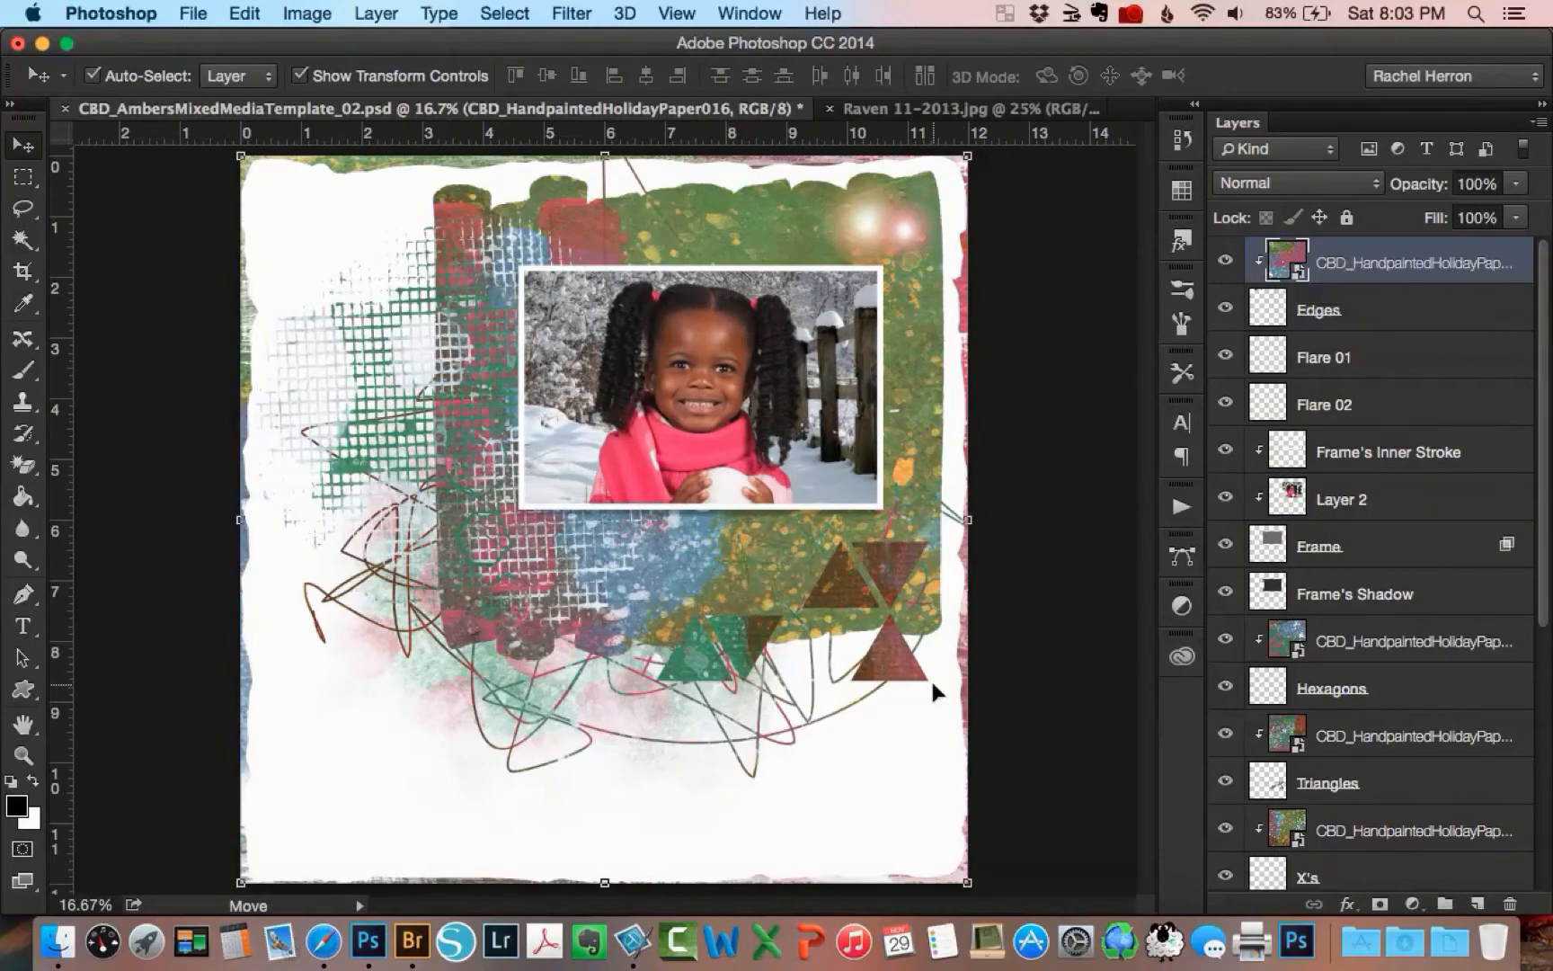
{"action": "left_click", "coordinate": [412, 941]}
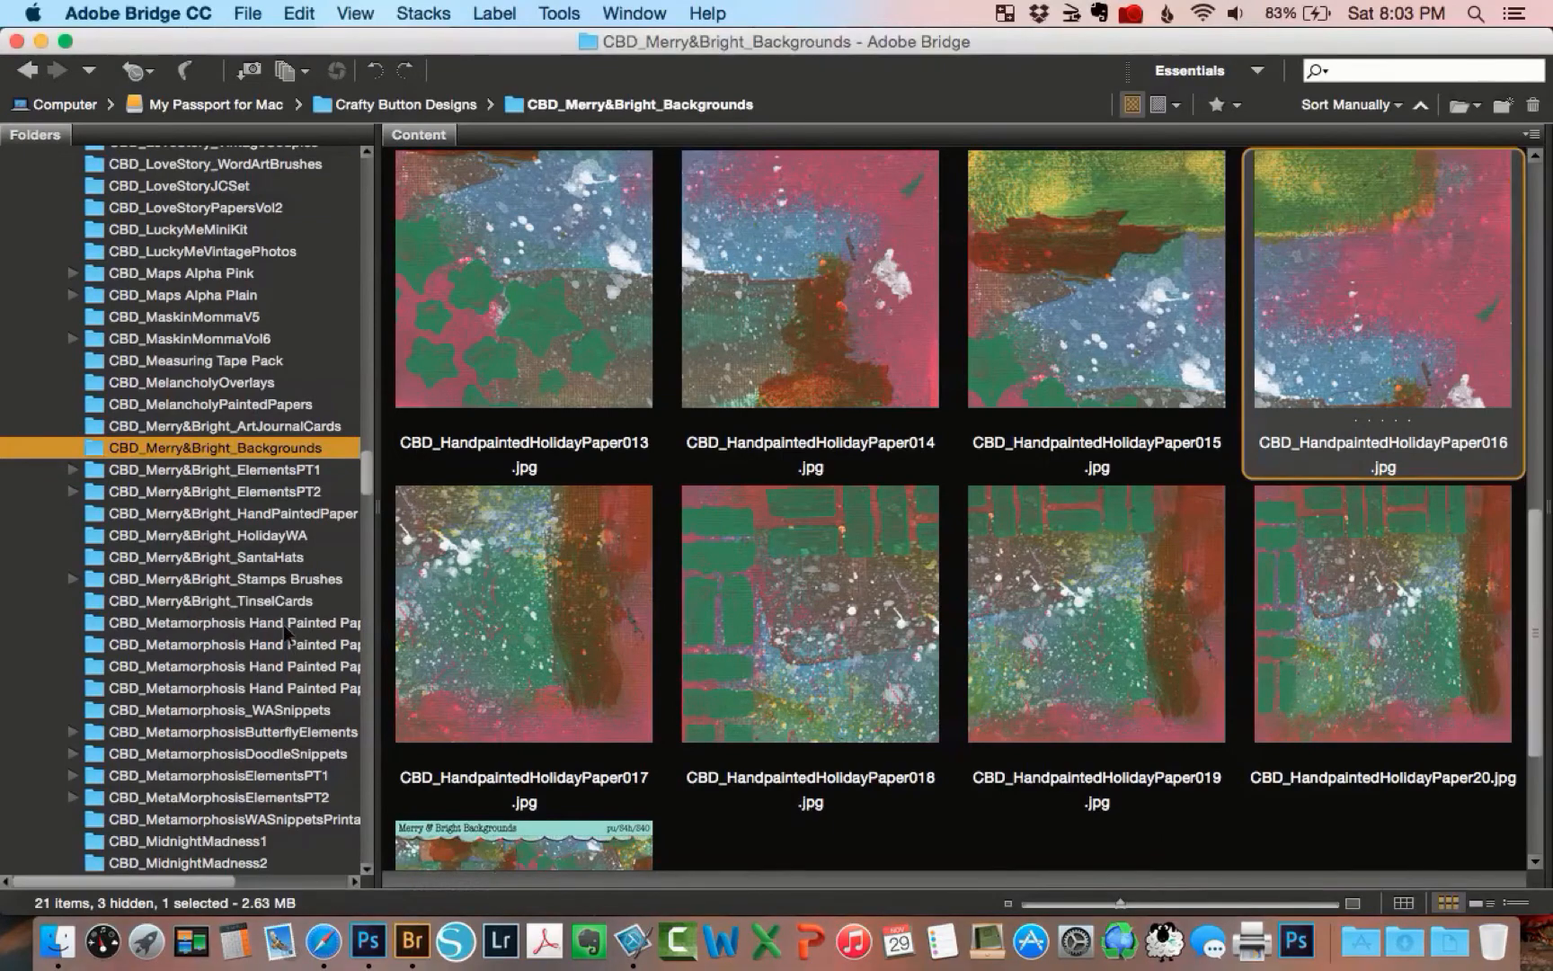
{"action": "left_click", "coordinate": [282, 536]}
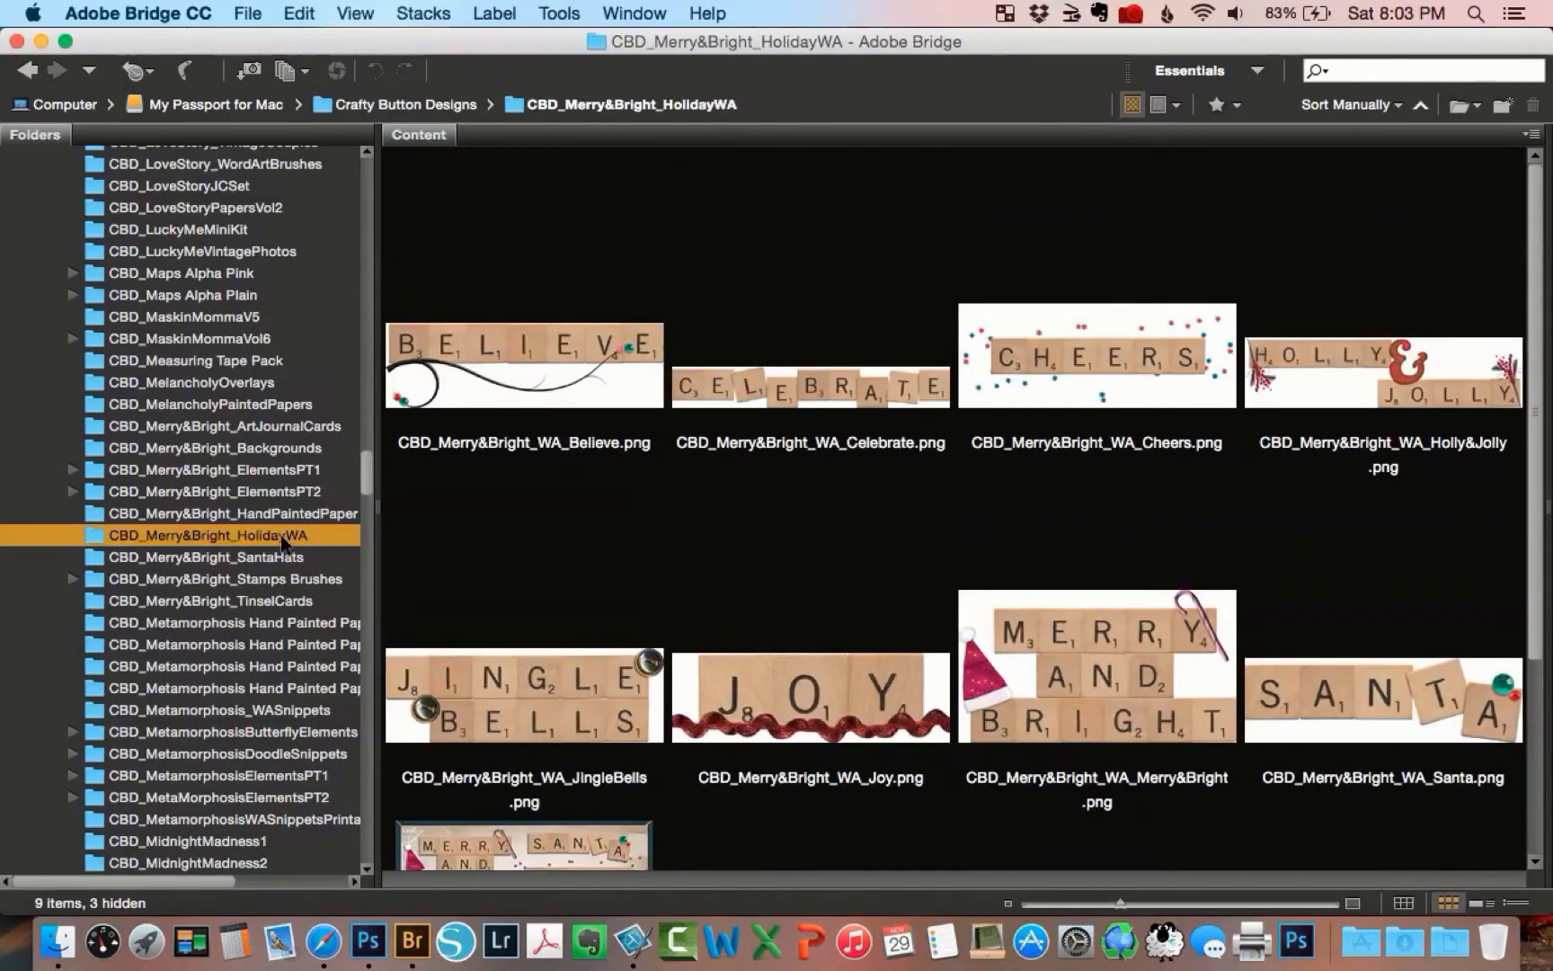
{"action": "right_click", "coordinate": [897, 392]}
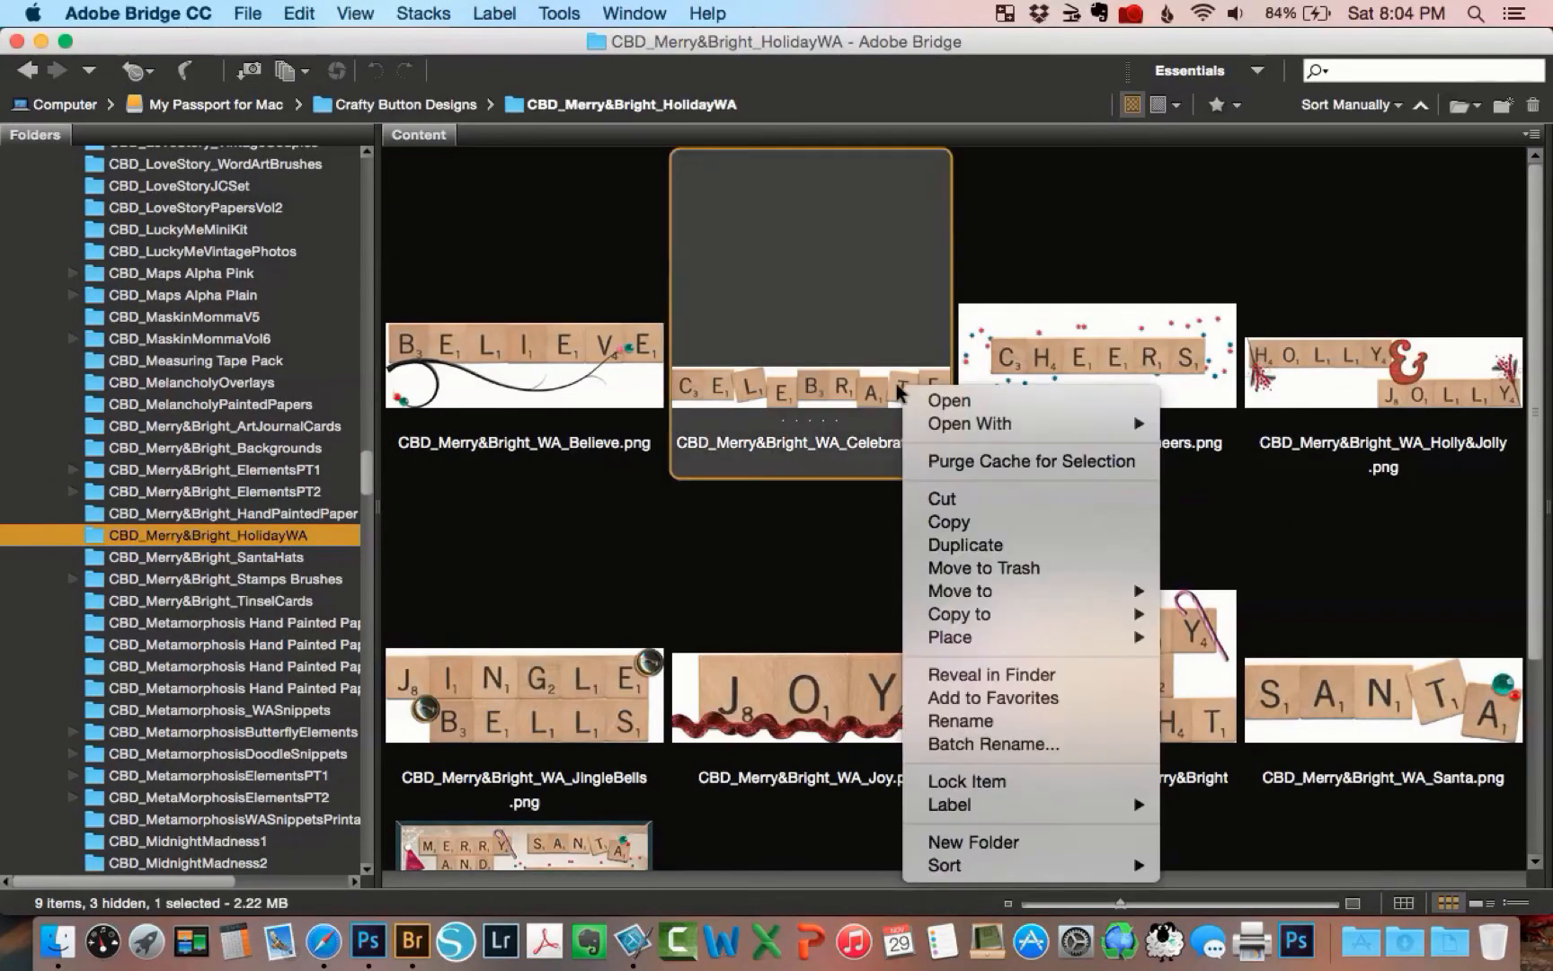
{"action": "mouse_move", "coordinate": [940, 637]}
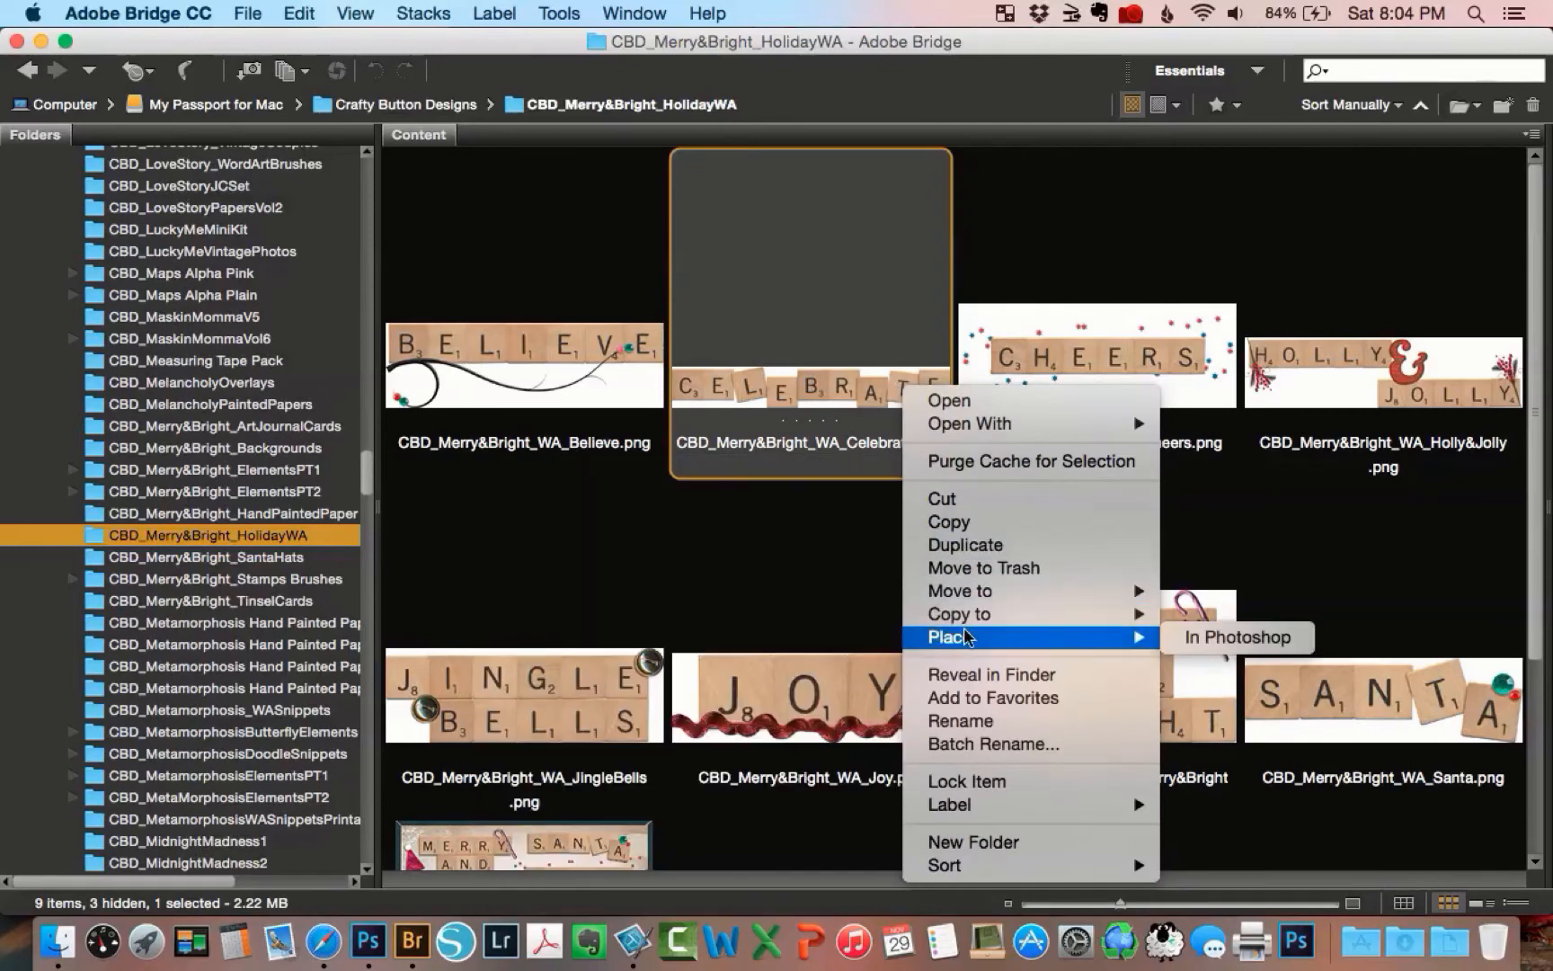
{"action": "left_click", "coordinate": [1201, 640]}
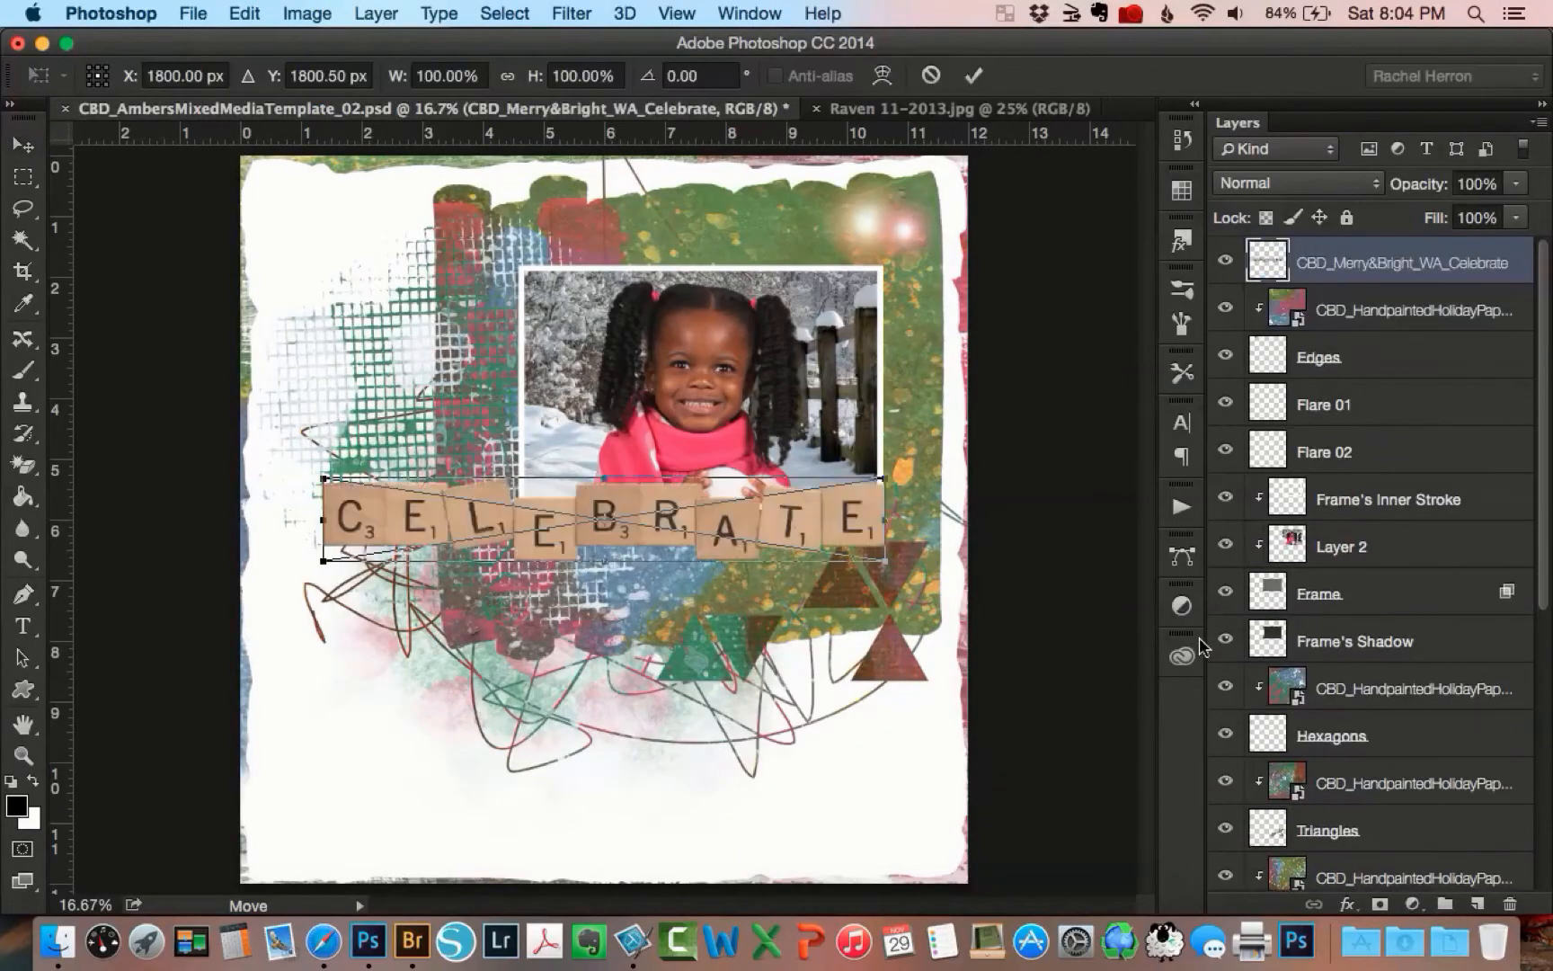
Step: Scale the Celebrate word art to about 76%, rotate it to -90°, and position it vertically along the photo frame's left edge
{"action": "left_click_drag", "start_coordinate": [543, 546], "coordinate": [496, 685]}
{"action": "left_click_drag", "start_coordinate": [837, 692], "coordinate": [523, 421]}
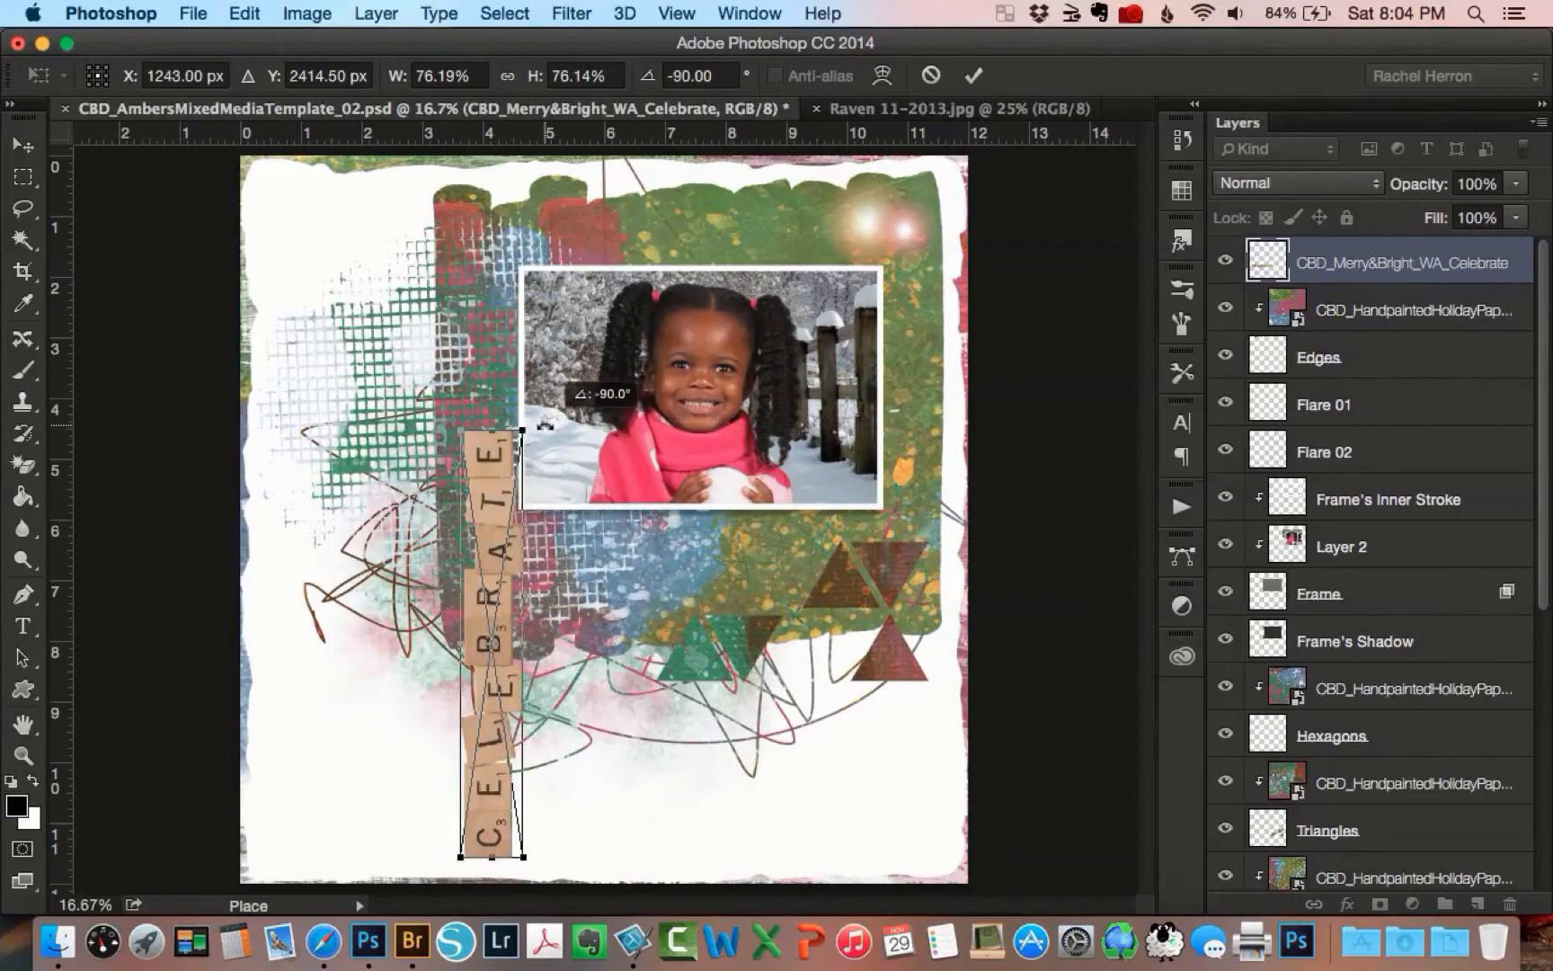
{"action": "left_click_drag", "start_coordinate": [497, 513], "coordinate": [492, 284]}
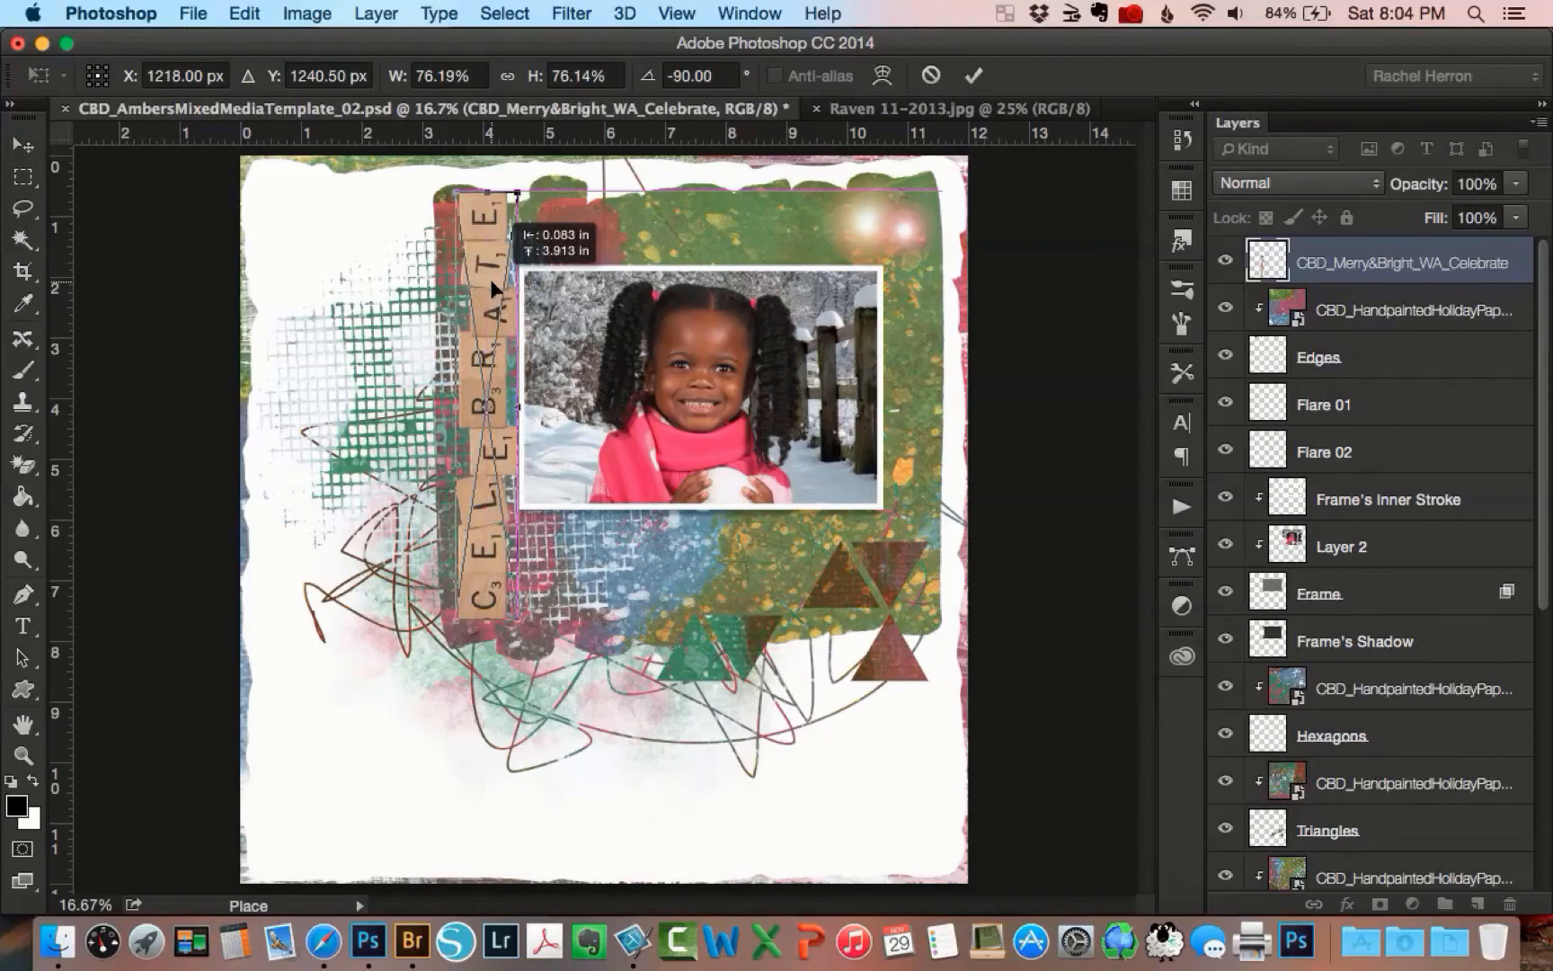
{"action": "left_click_drag", "start_coordinate": [493, 286], "coordinate": [493, 286]}
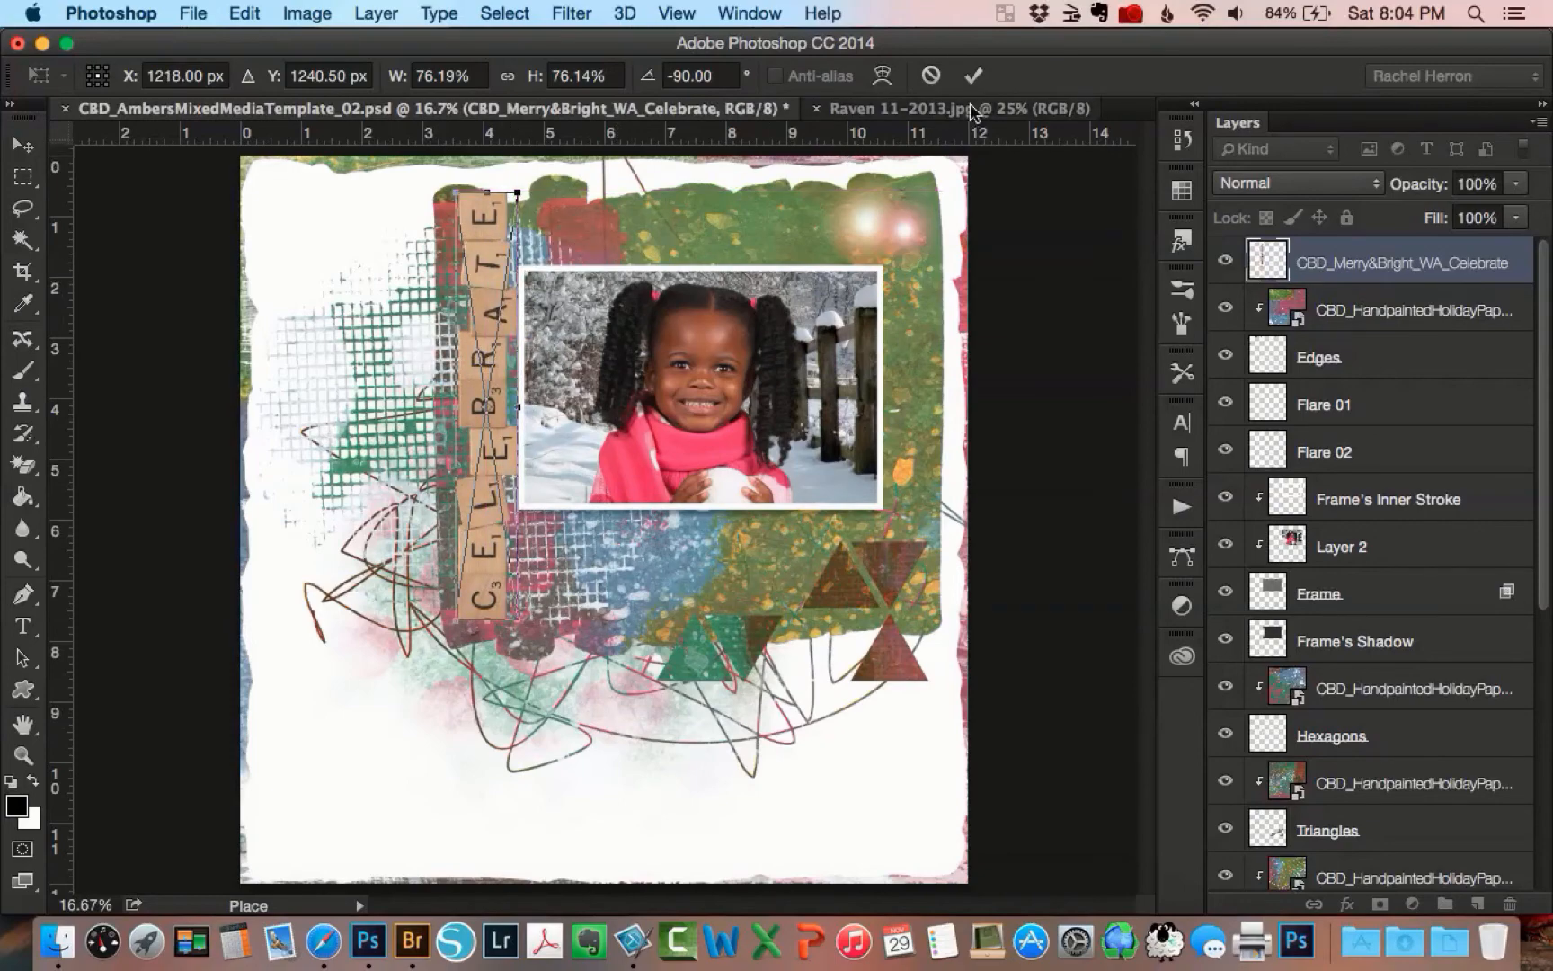
{"action": "left_click", "coordinate": [974, 76]}
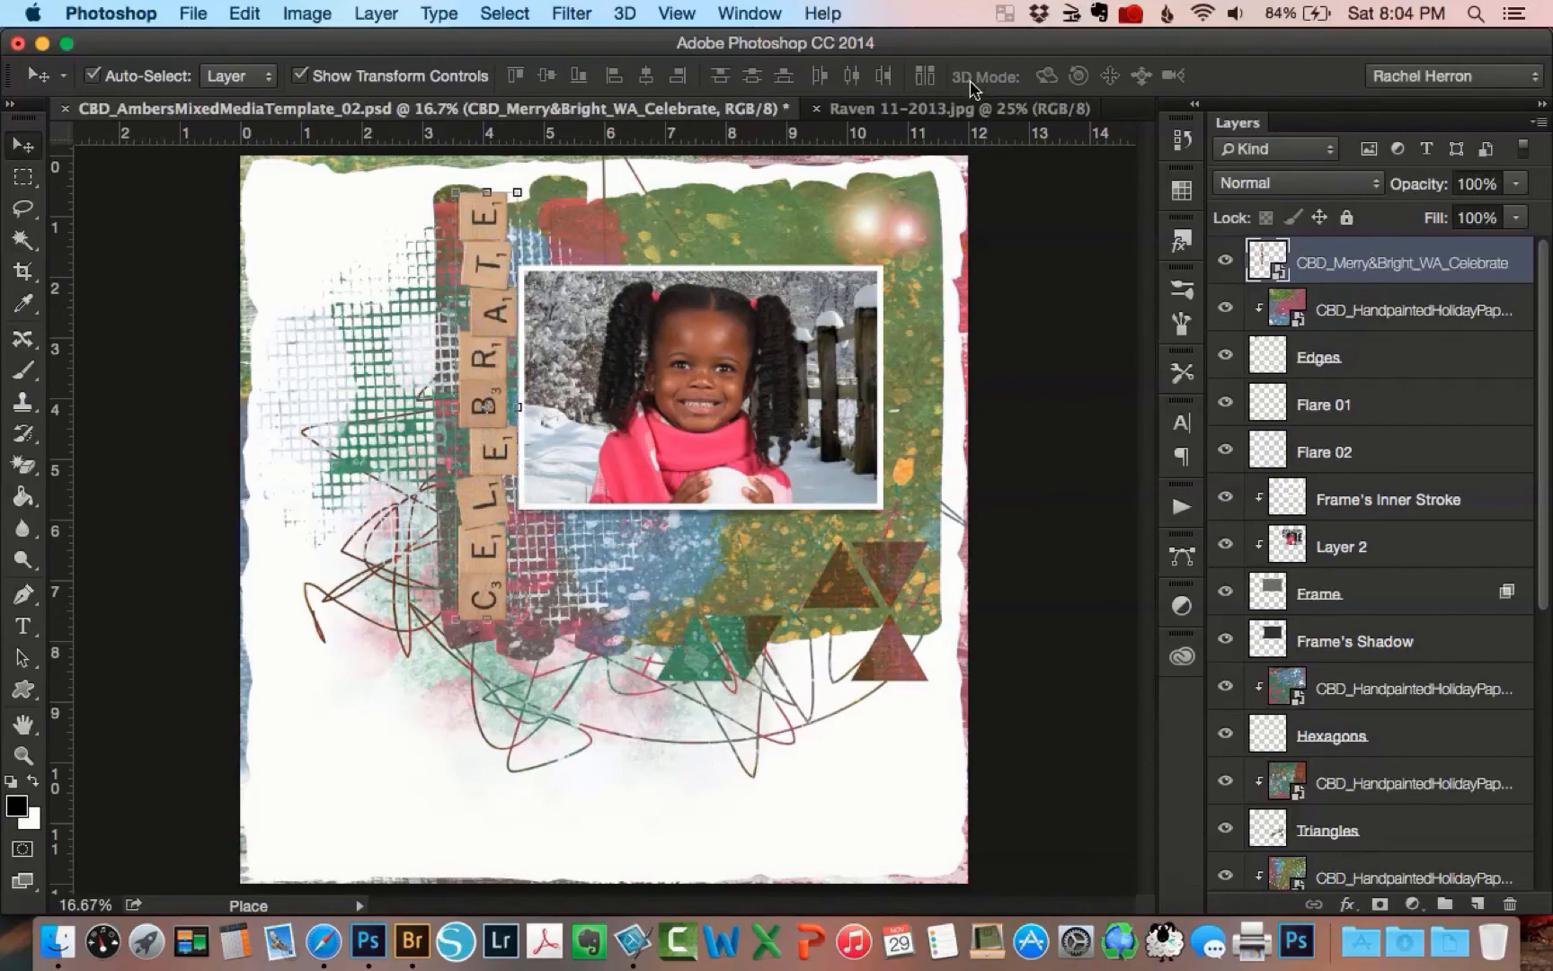
Step: Apply a preset drop shadow style to the Celebrate word art layer
{"action": "left_click", "coordinate": [1183, 243]}
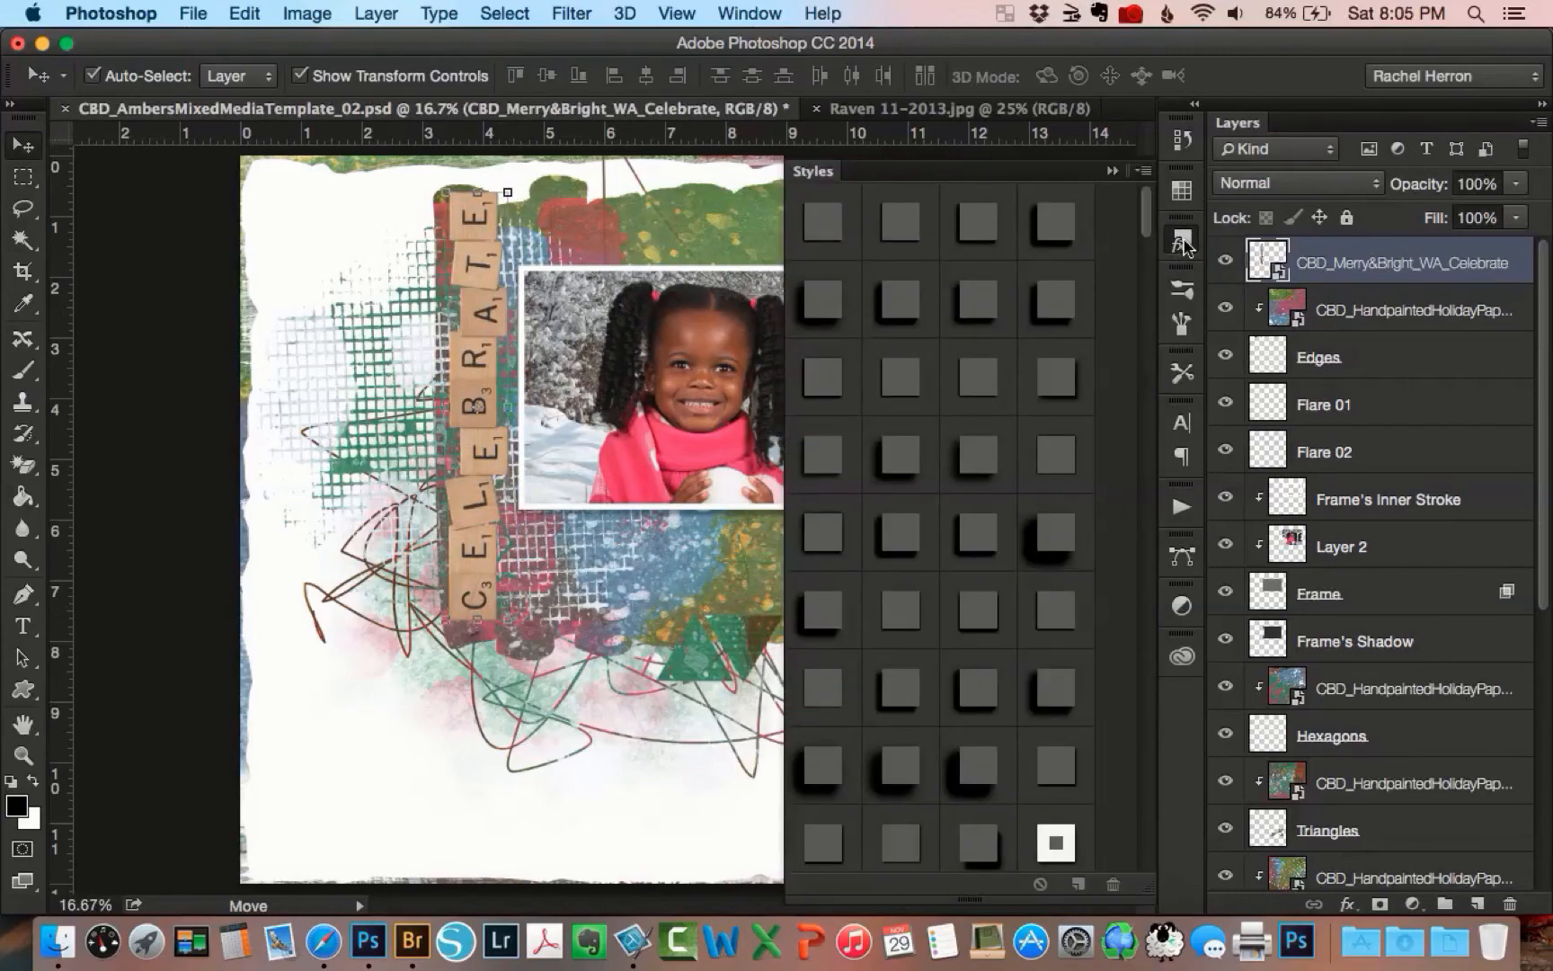
{"action": "left_click", "coordinate": [901, 225]}
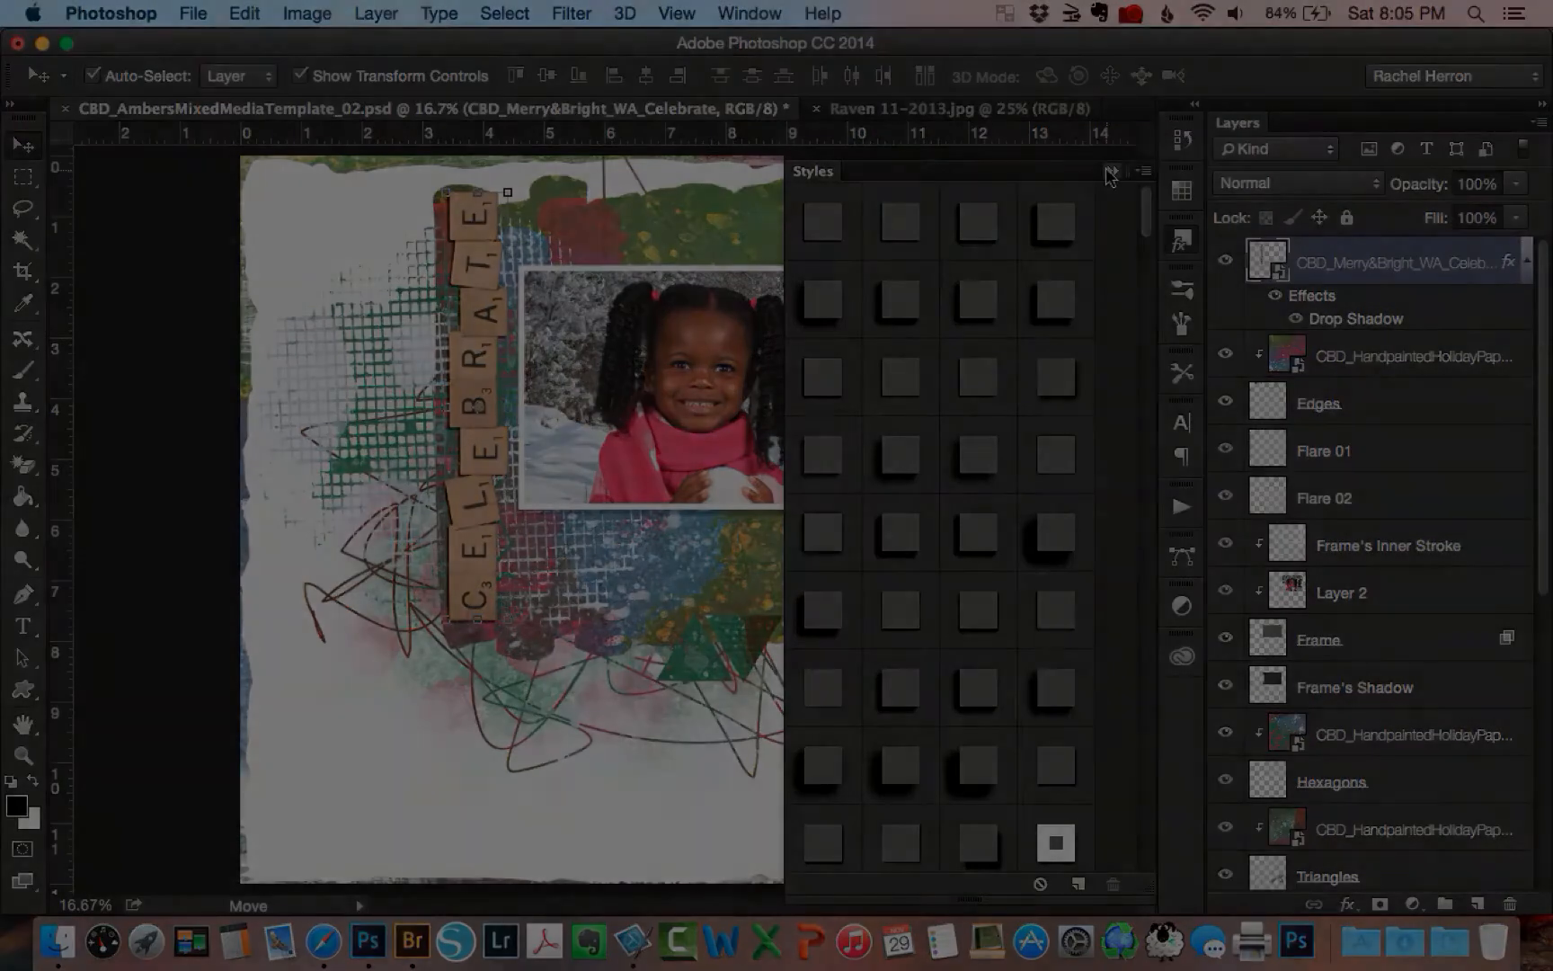